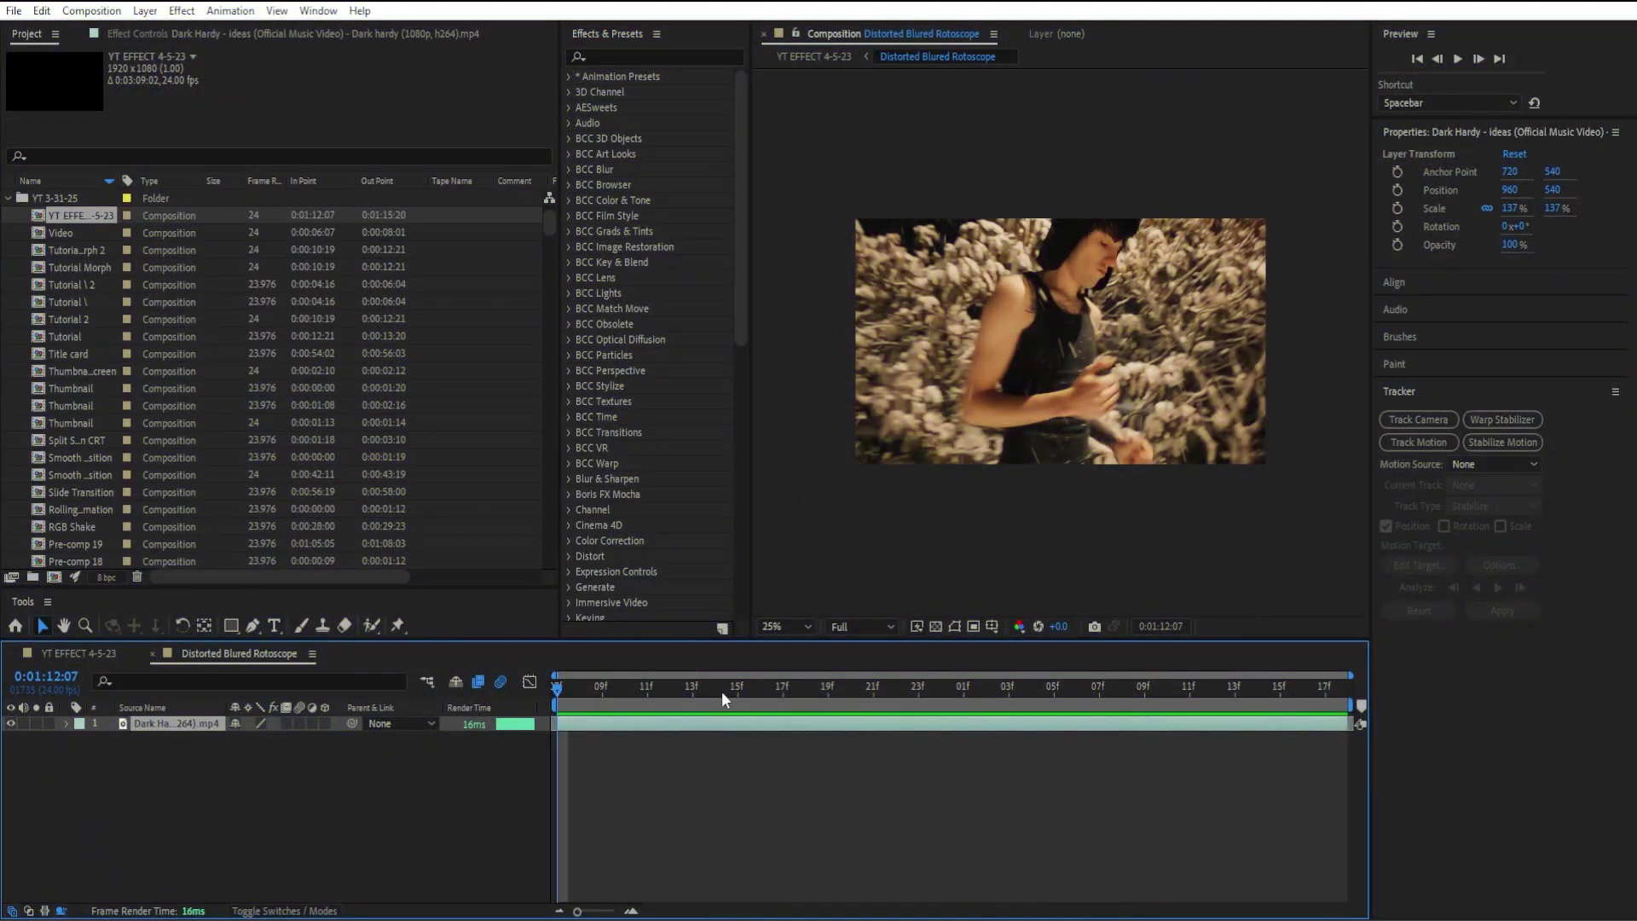
- Open the clip in its layer view at the first frame and paint an initial Roto Brush selection over the man
left_click_drag(722, 693, 496, 692)
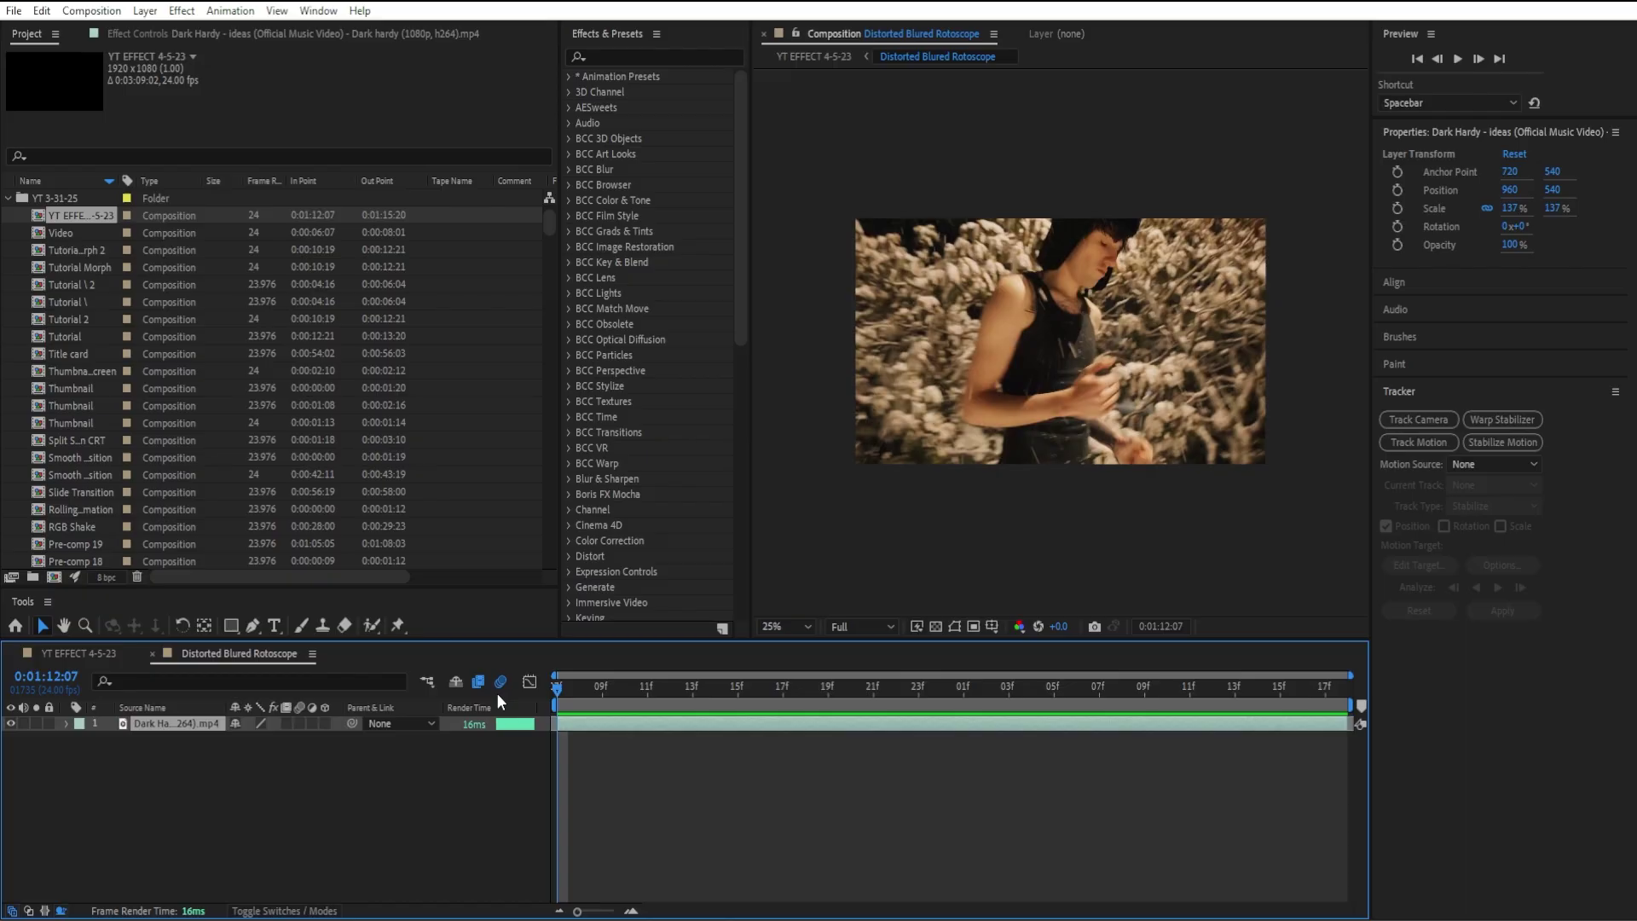
double_click(585, 723)
key("F3")
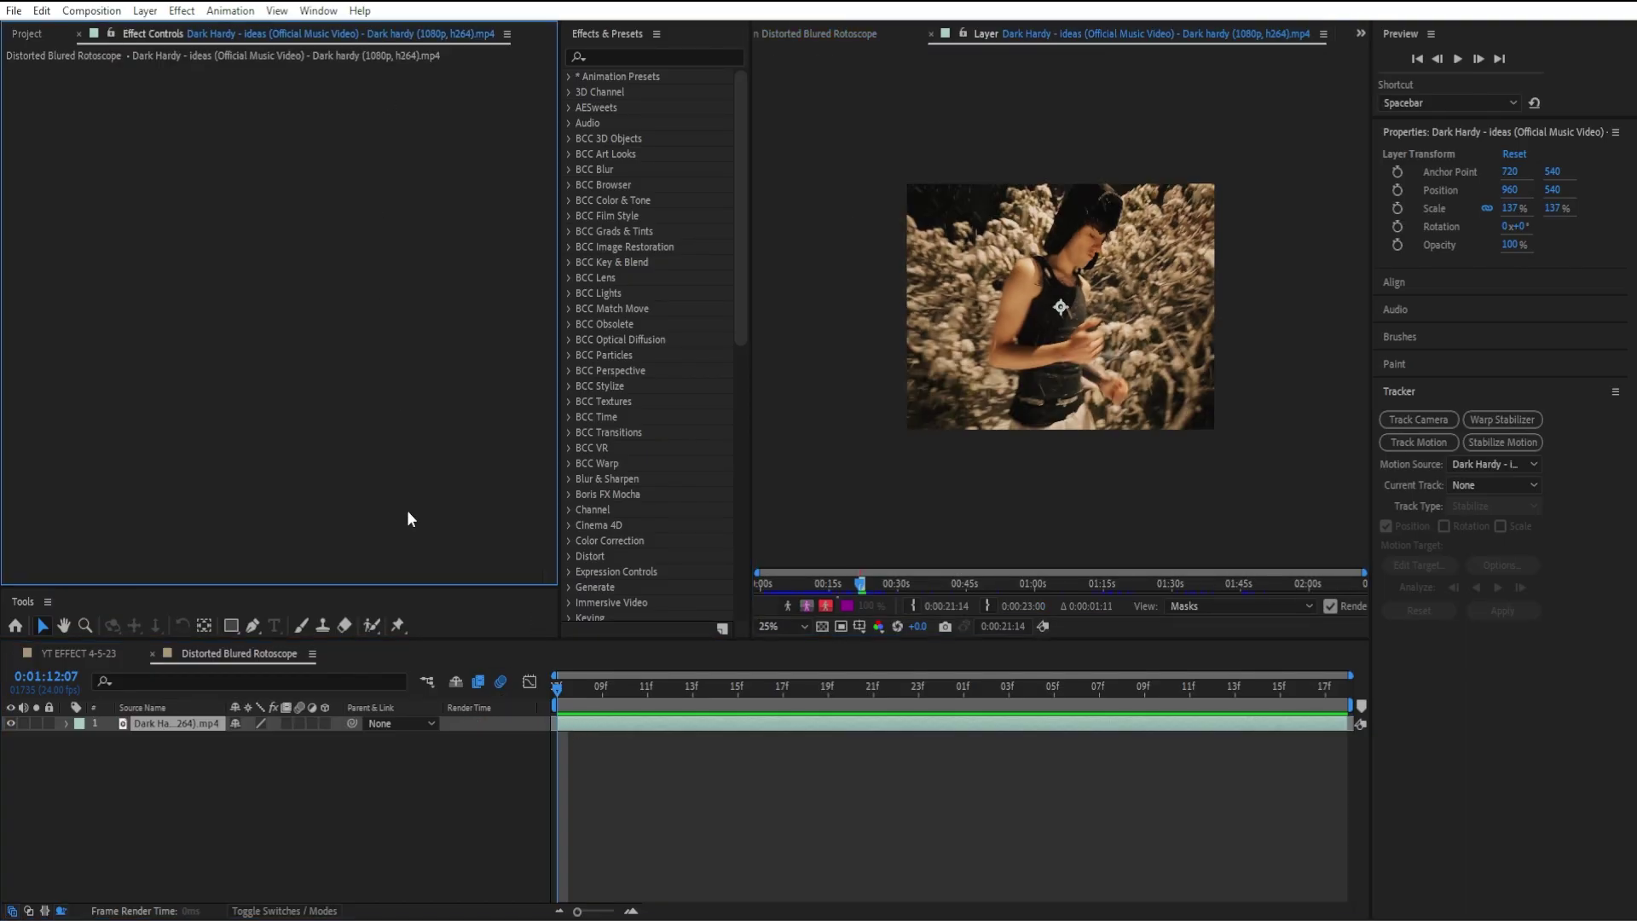
left_click(372, 626)
scroll(1048, 353, "up", 2)
scroll(1048, 352, "down", 1)
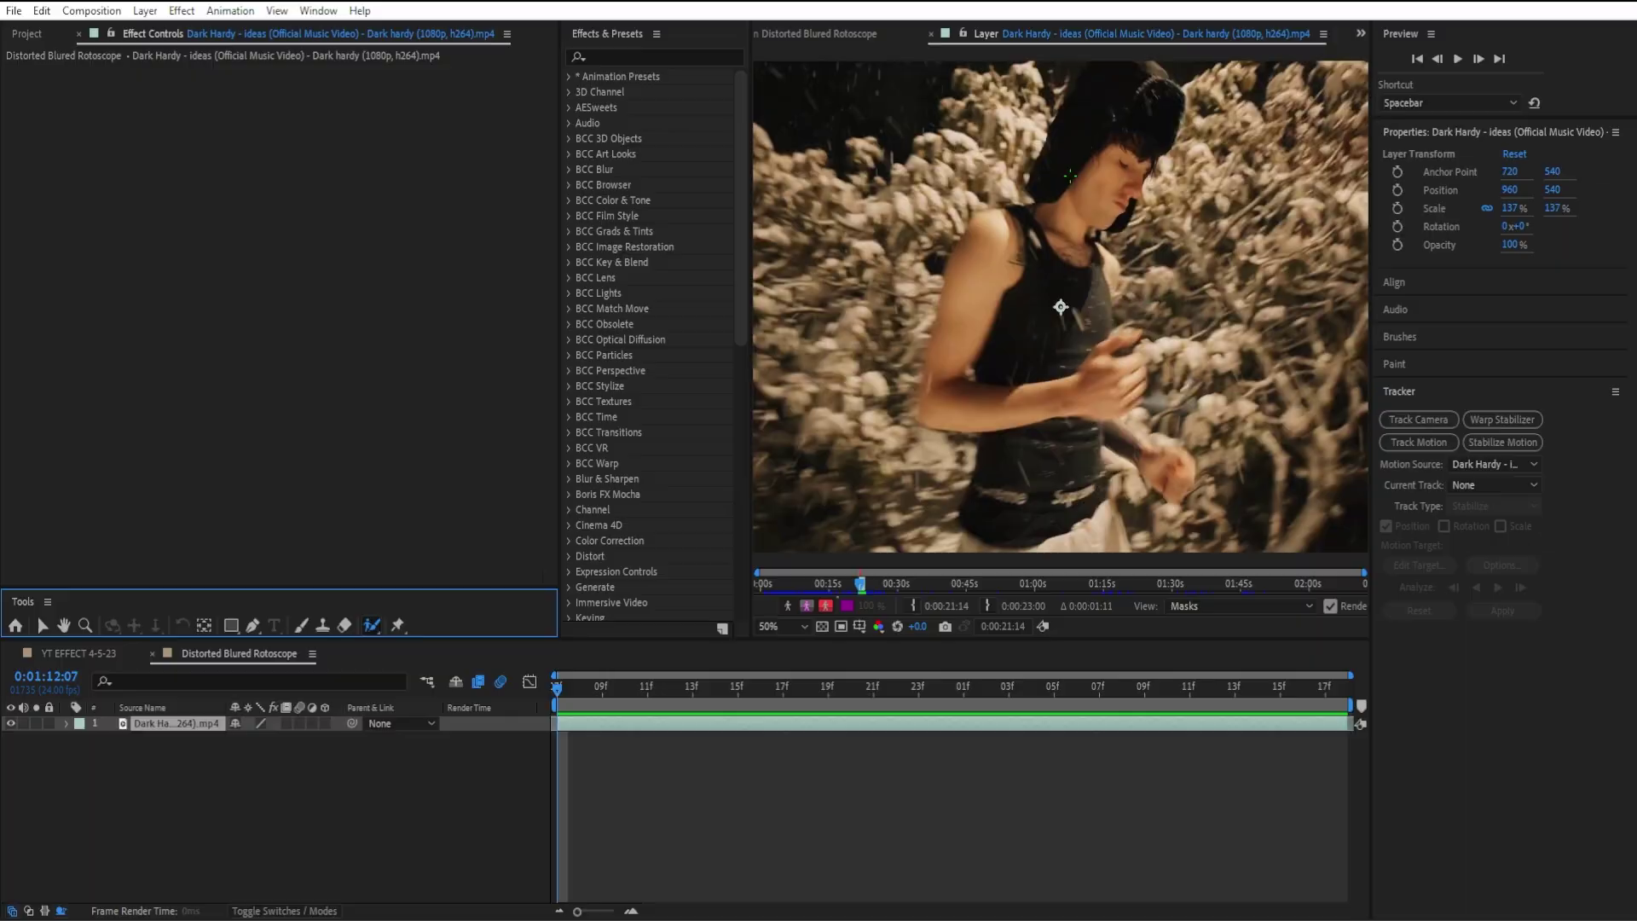
left_click(1089, 213)
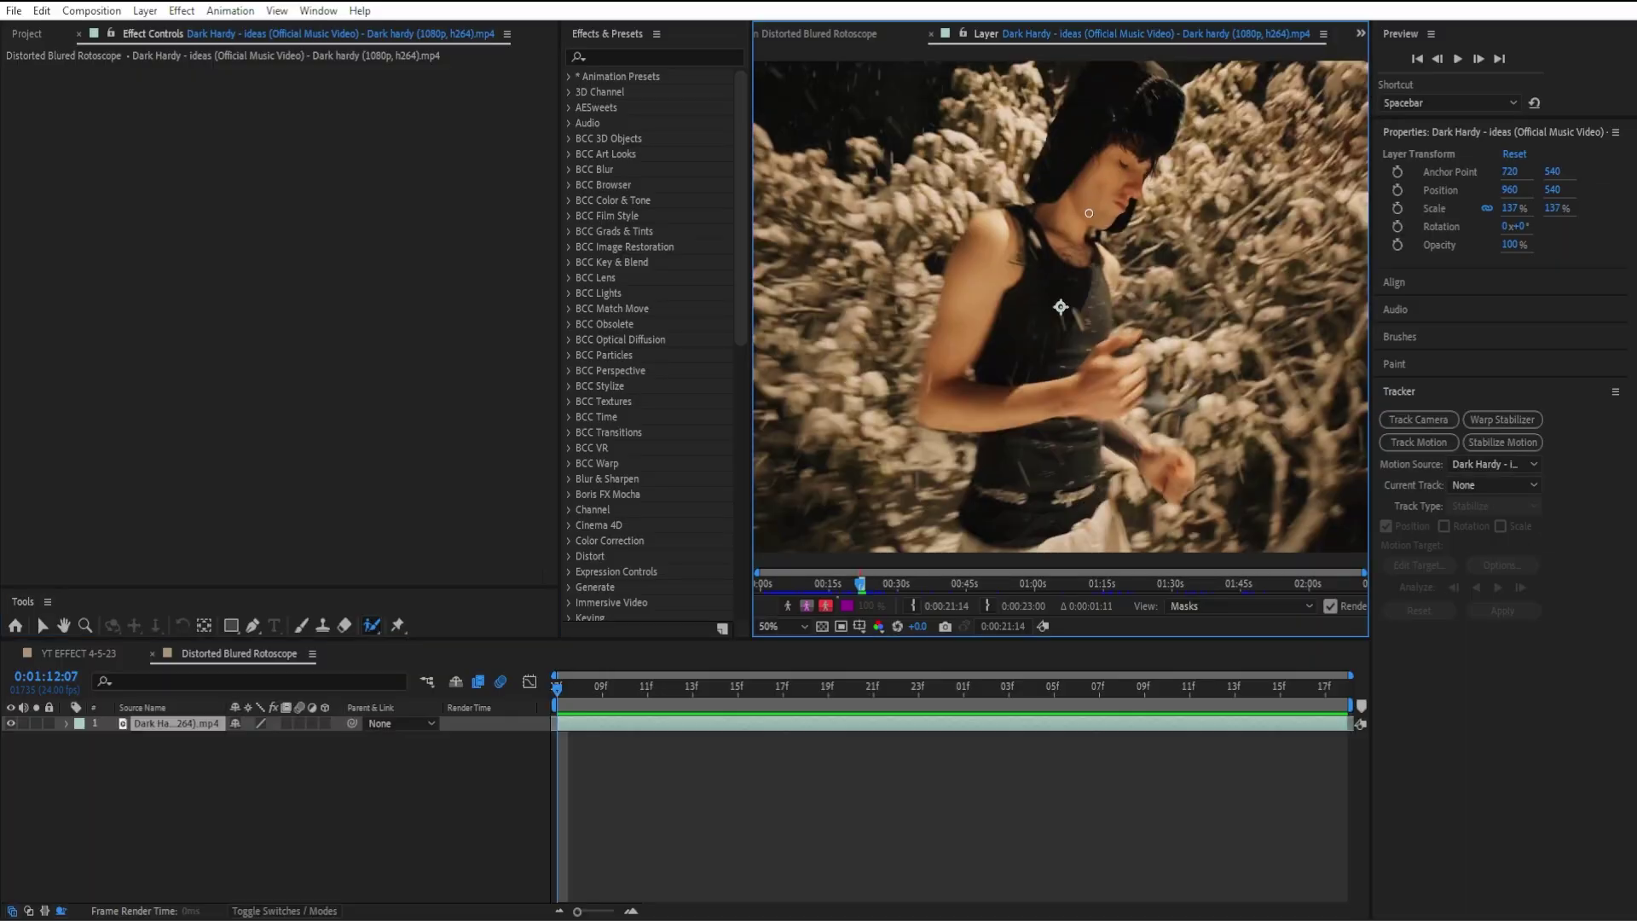
mouse_move(1086, 207)
left_mouse_down()
mouse_move(1060, 300)
mouse_move(1009, 161)
mouse_move(999, 344)
mouse_move(1036, 441)
left_mouse_up()
- Refine the Roto Brush outline around the man's arm and bent elbow
scroll(1101, 308, "up", 2)
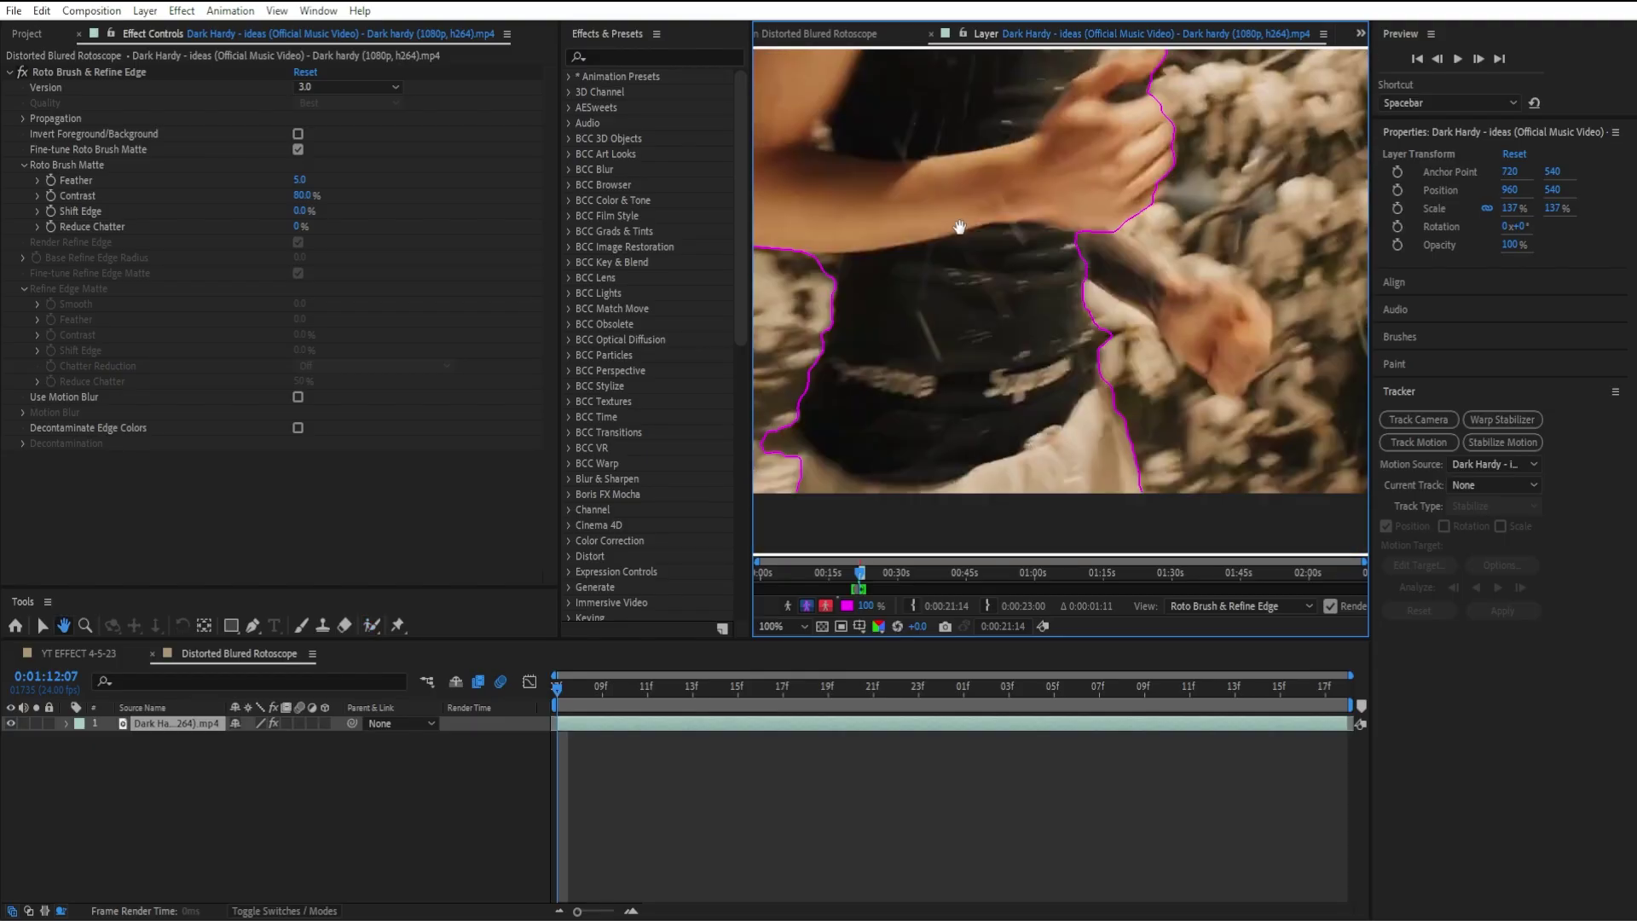
scroll(1056, 171, "up", 2)
scroll(1056, 171, "up", 1)
scroll(913, 231, "down", 1)
mouse_move(913, 205)
left_mouse_down()
mouse_move(1105, 181)
mouse_move(1139, 127)
left_mouse_up()
mouse_move(1084, 148)
left_mouse_down()
mouse_move(991, 271)
mouse_move(1058, 73)
left_mouse_up()
left_click_drag(998, 400, 1012, 190)
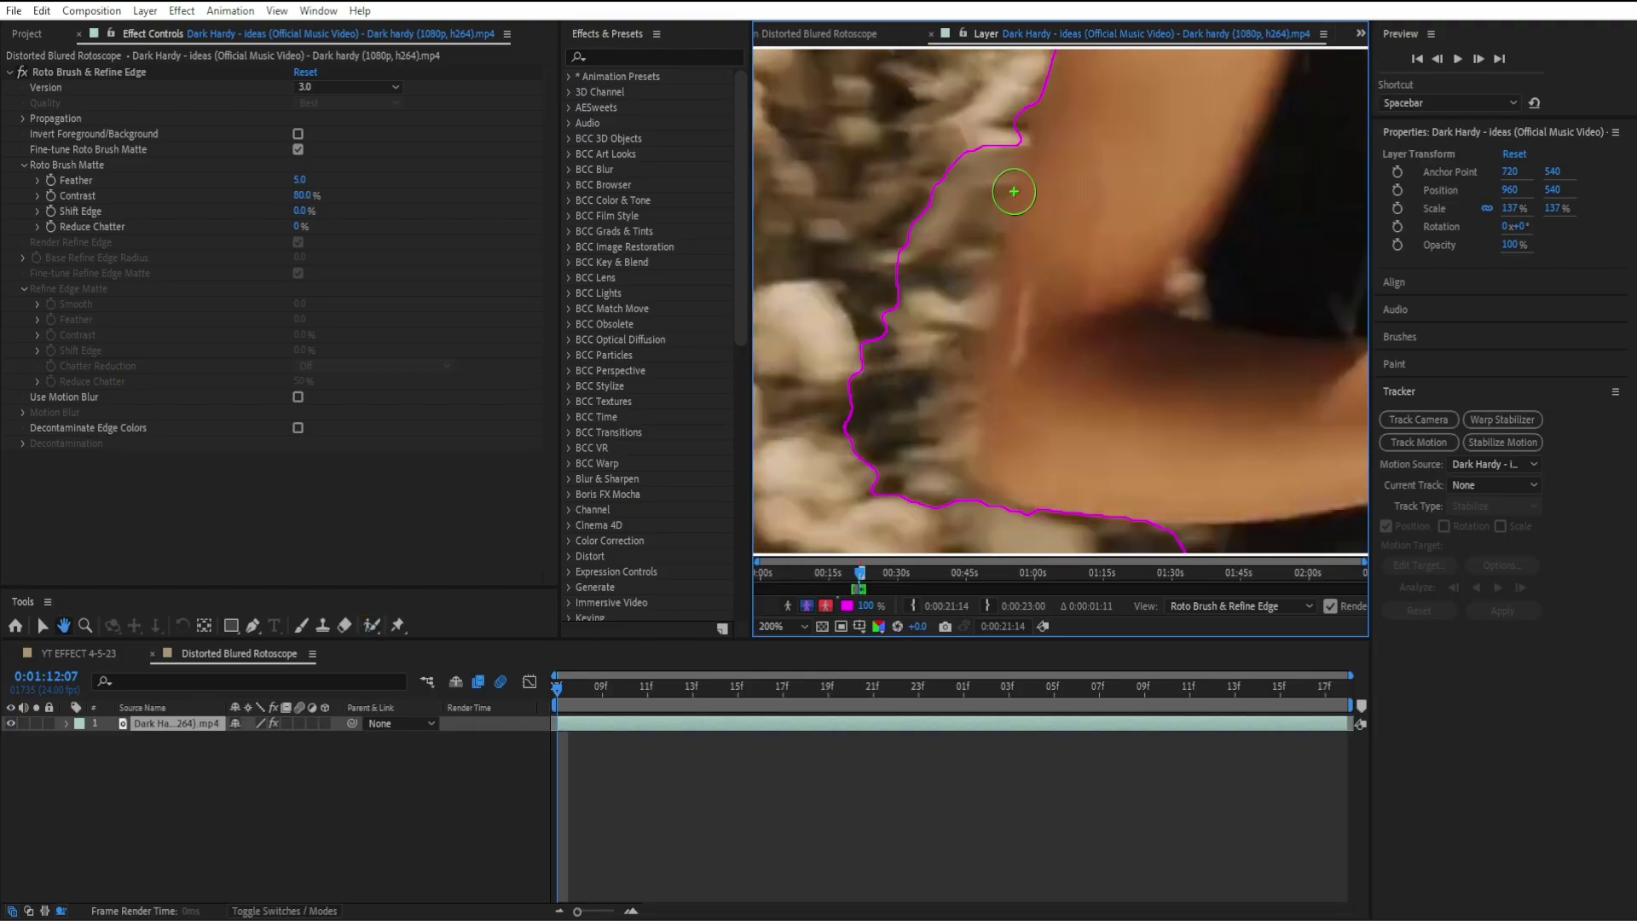
left_click_drag(974, 281, 979, 201)
- Check the outline at the waist and add the man's lower forearm and hand to the Roto Brush selection
mouse_move(1177, 444)
left_mouse_down()
mouse_move(1048, 336)
mouse_move(1009, 153)
left_mouse_up()
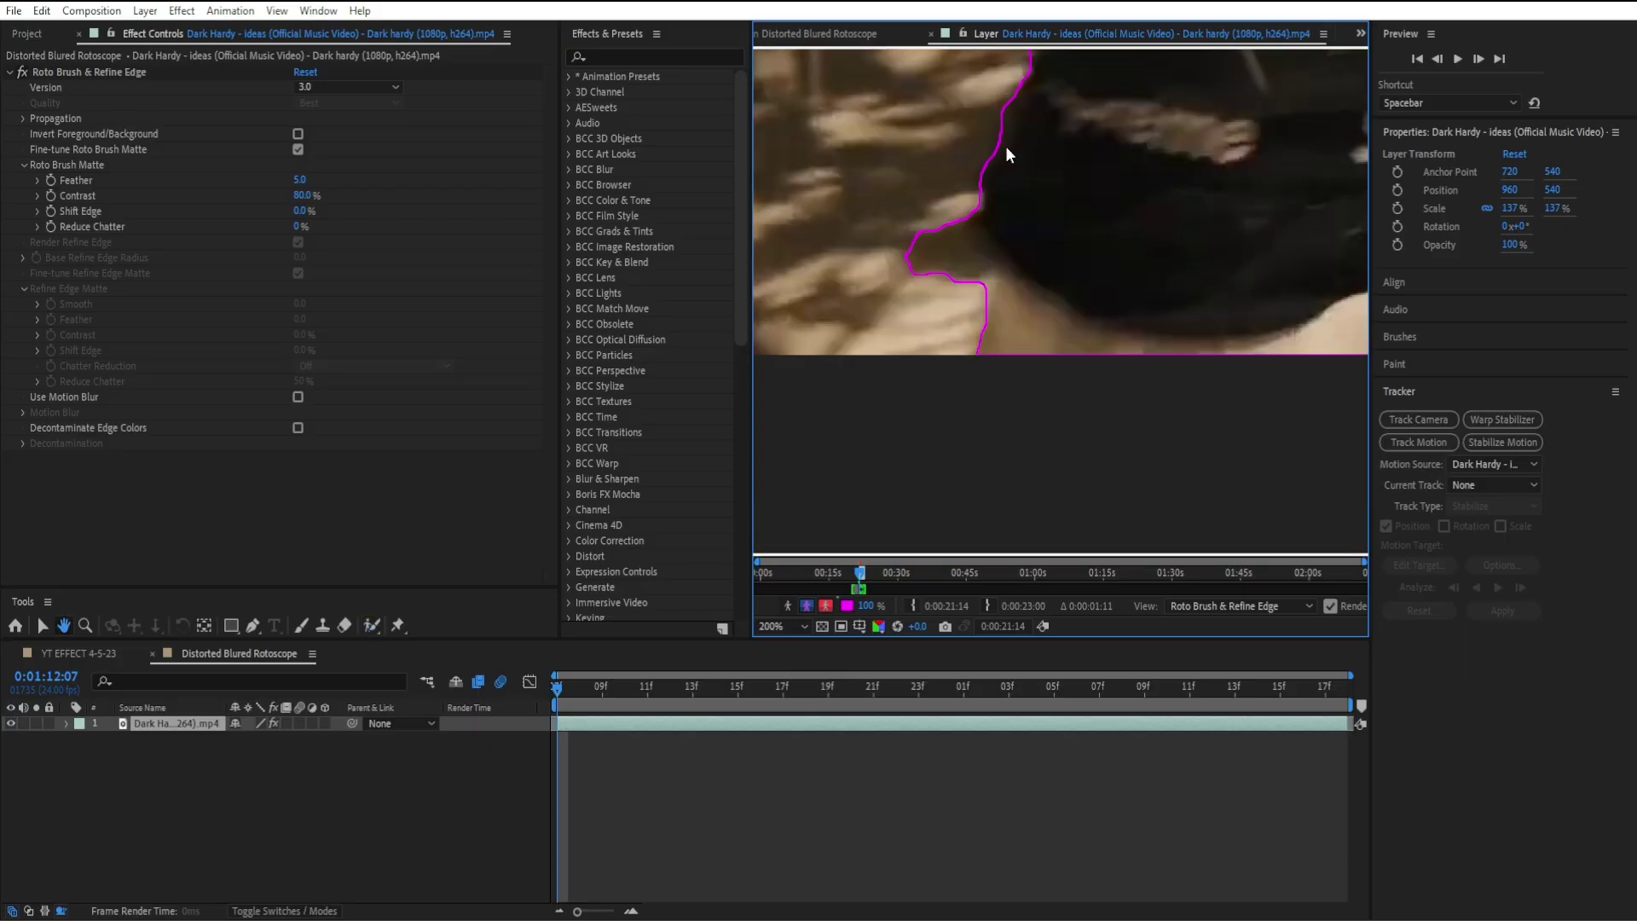
mouse_move(1321, 252)
left_mouse_down()
mouse_move(1217, 208)
mouse_move(921, 396)
left_mouse_up()
left_click_drag(918, 134, 960, 348)
left_click(964, 282)
left_click_drag(964, 282, 908, 299)
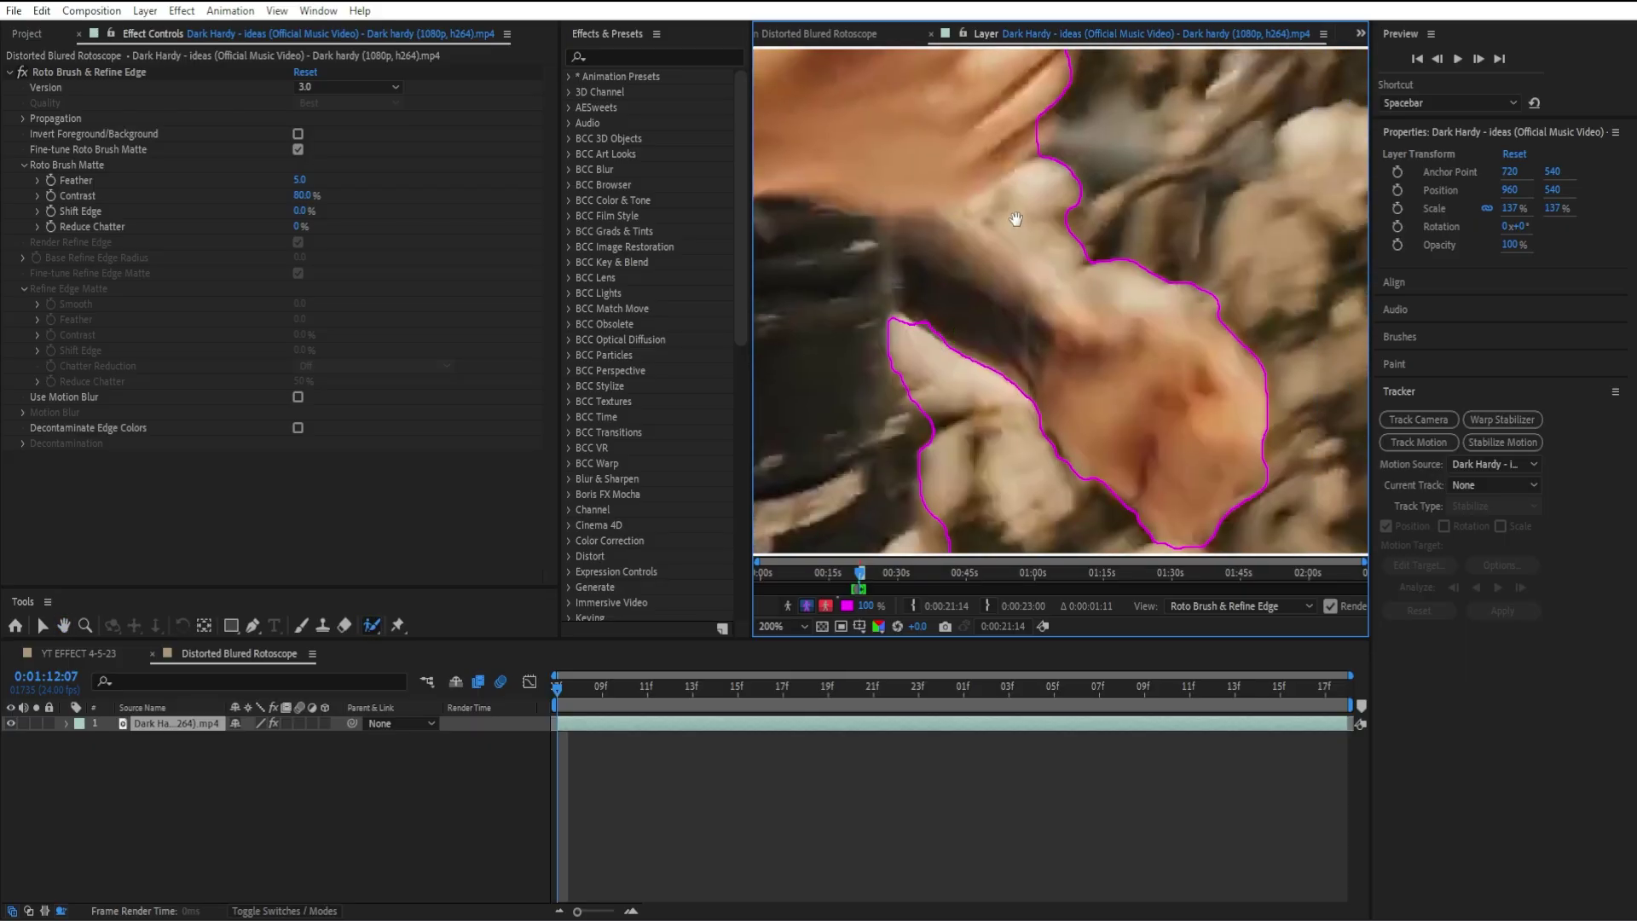
- Subtract the background foliage around the man's hands and lower forearm from the Roto Brush selection
left_click_drag(1012, 219, 1135, 348)
left_click_drag(943, 347, 1106, 278)
mouse_move(1030, 247)
left_mouse_down("alt")
mouse_move(977, 277)
mouse_move(1005, 679)
left_mouse_up("alt")
left_click_drag(1043, 403, 929, 537)
left_click_drag(1087, 364, 1069, 384, "alt")
mouse_move(810, 86)
left_mouse_down()
mouse_move(1085, 340)
mouse_move(1151, 217)
left_mouse_up()
left_click_drag(1054, 292, 1030, 345, "alt")
left_click_drag(987, 408, 976, 436, "alt")
scroll(974, 437, "down", 1)
left_click_drag(1036, 490, 1174, 324)
scroll(1060, 205, "up", 1)
left_click_drag(995, 316, 1012, 323)
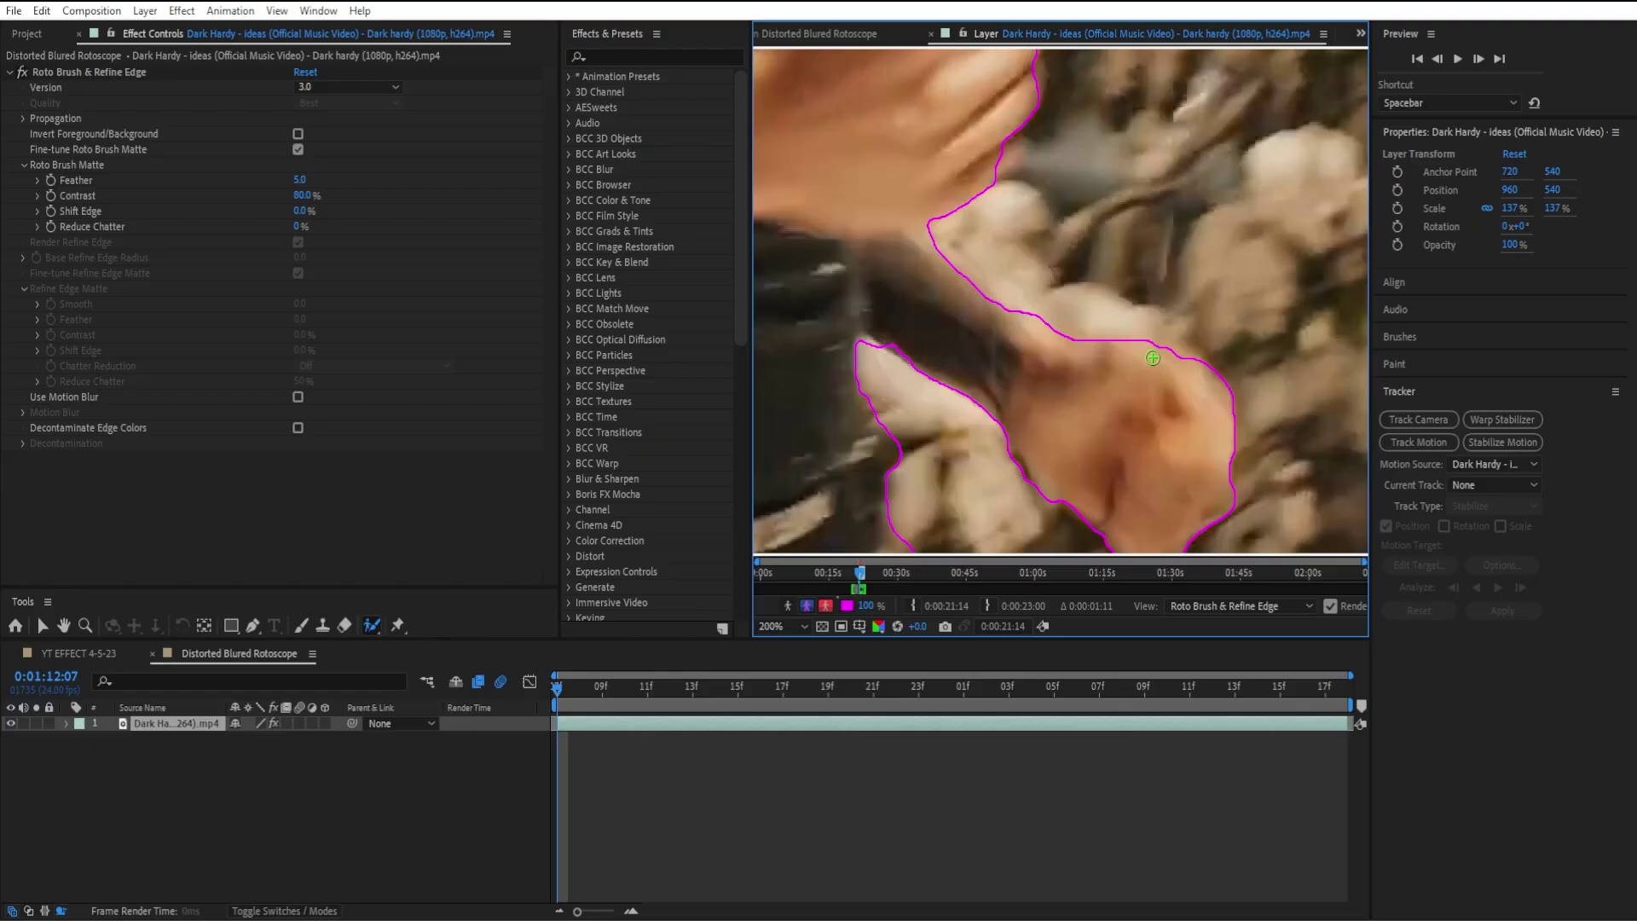
scroll(1152, 359, "down", 4)
- Freeze the Roto Brush propagation for the clip and return to the Distorted Blured Rotoscope composition
left_click_drag(559, 521, 440, 520)
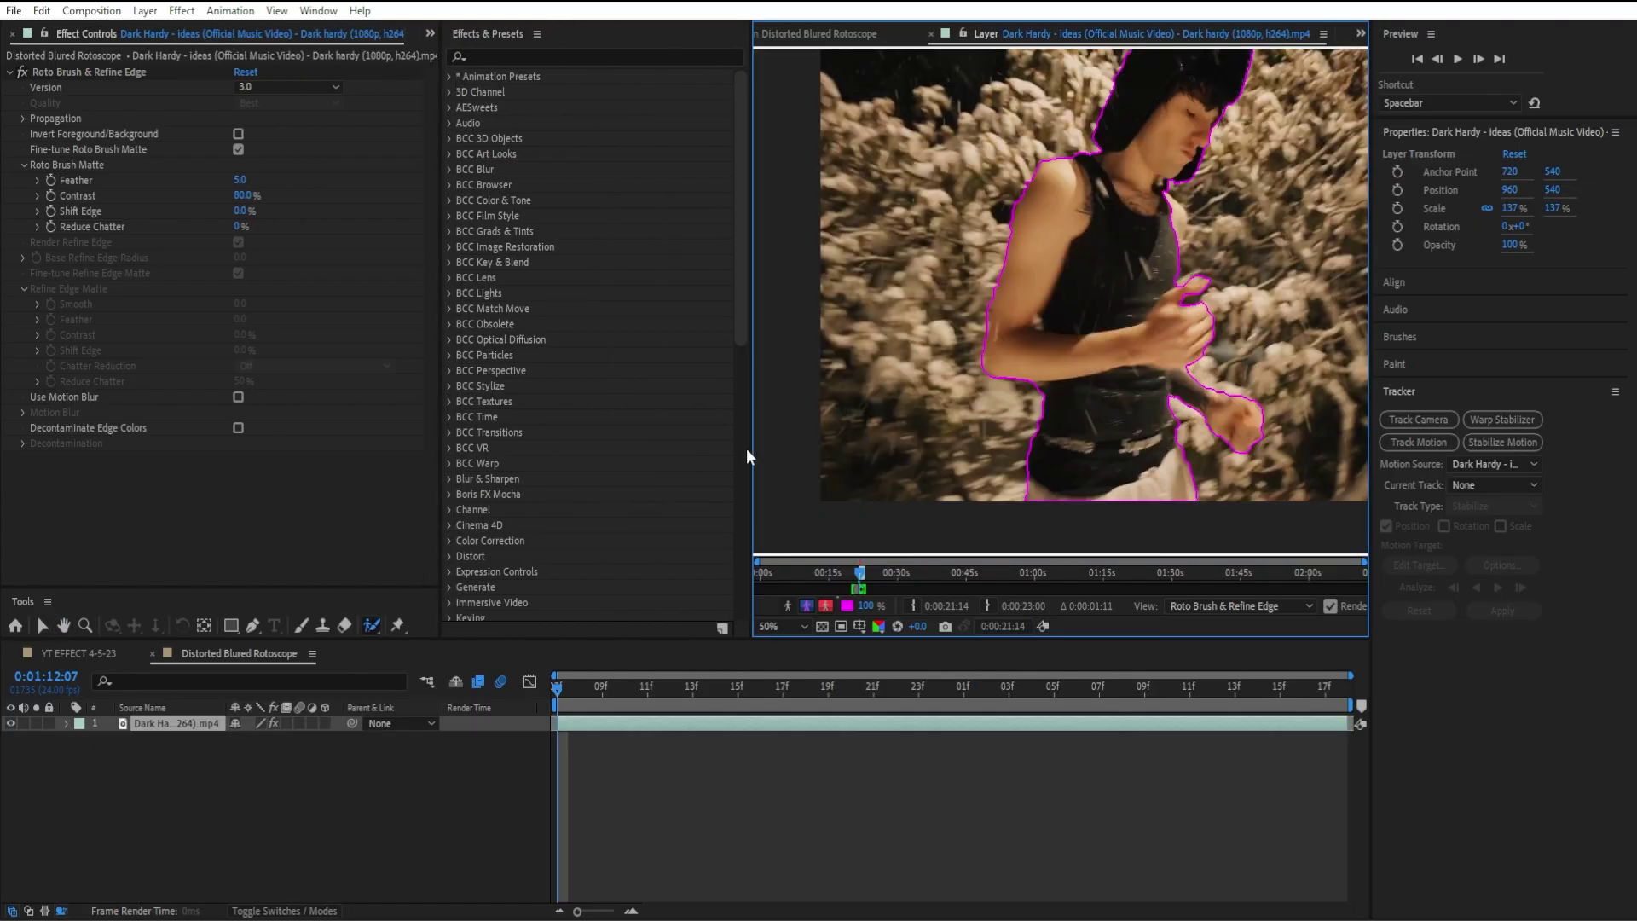
left_click_drag(746, 456, 673, 456)
left_click(1337, 606)
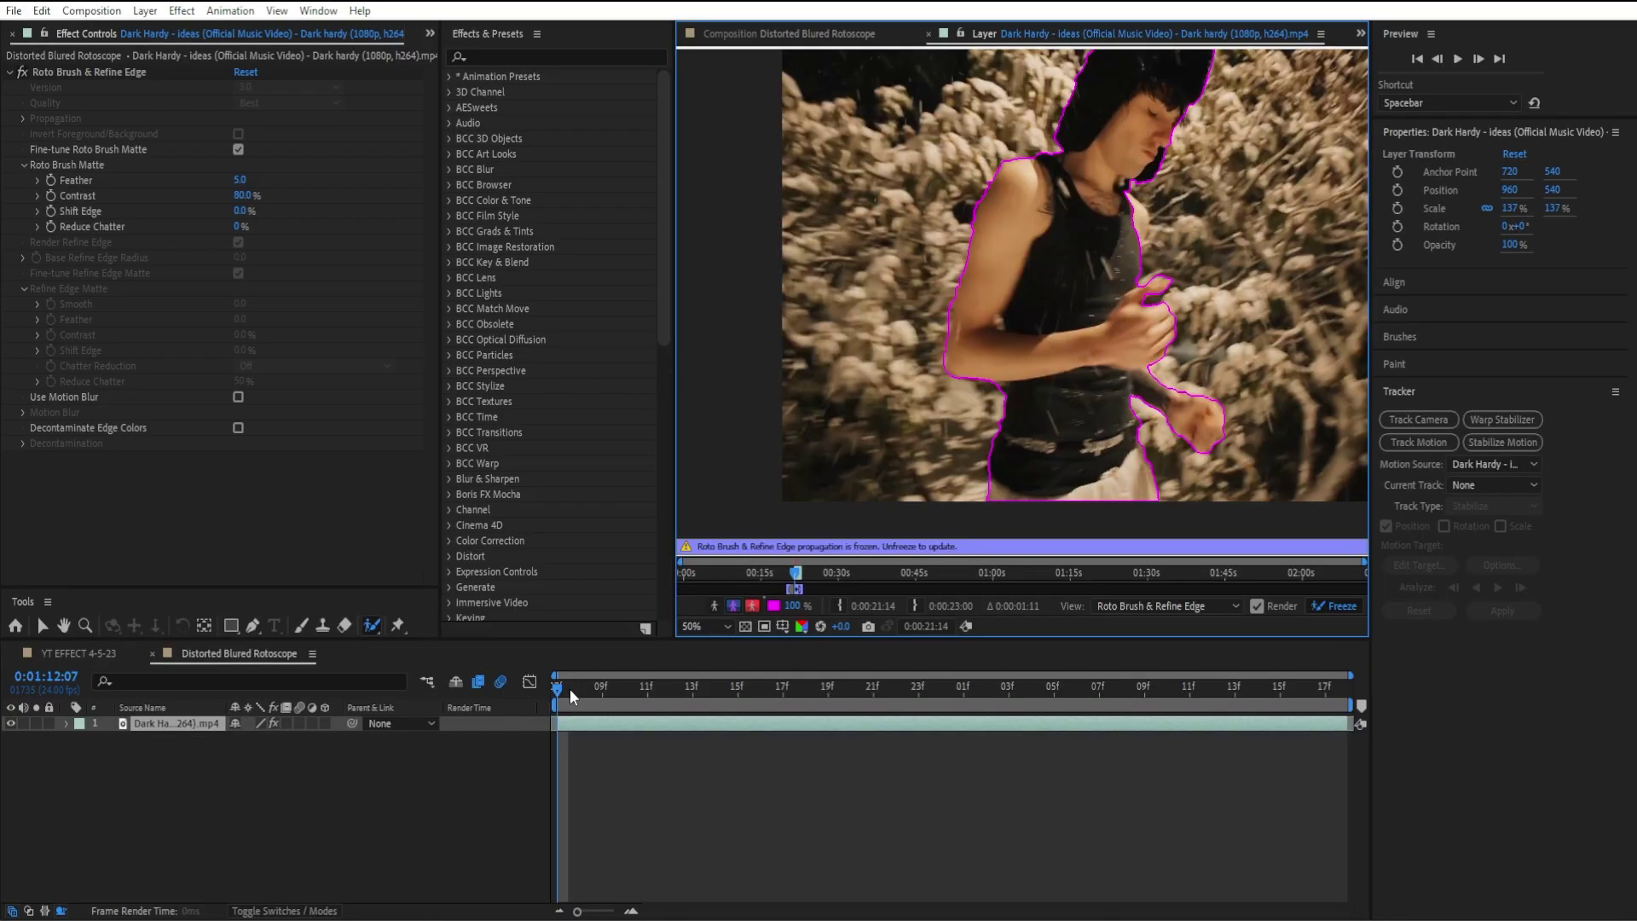
left_click(760, 687)
left_click_drag(771, 706, 557, 687)
left_click(862, 33)
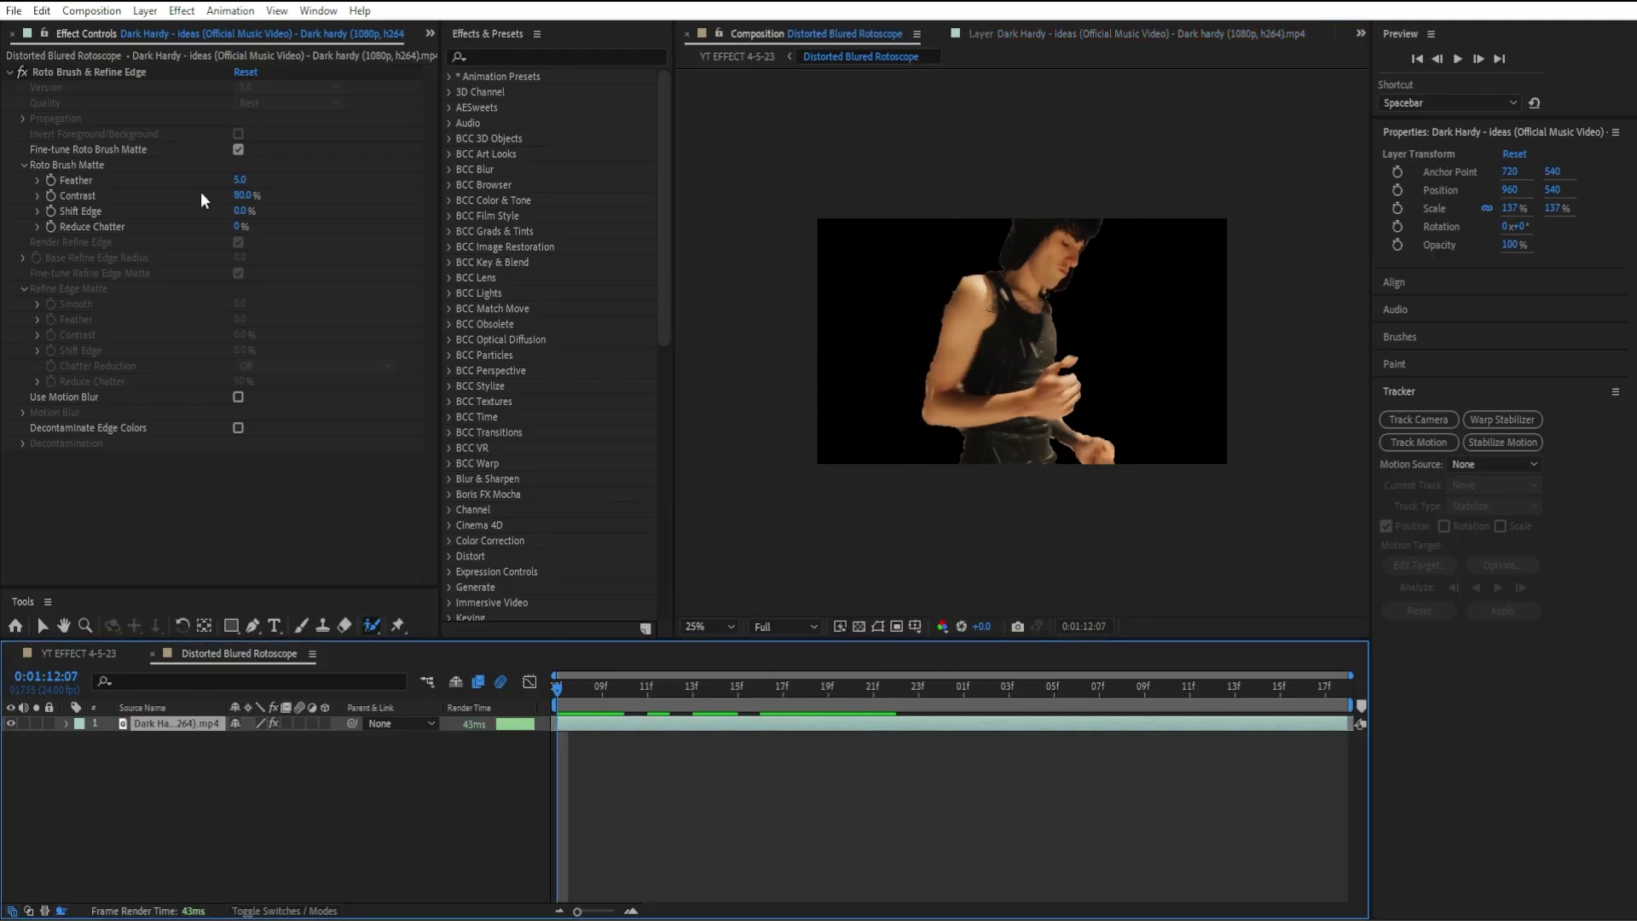
- Set the Roto Brush matte's Feather to 56.4 and Shift Edge to 7%, and scrub through the cutout
left_click_drag(243, 180, 288, 176)
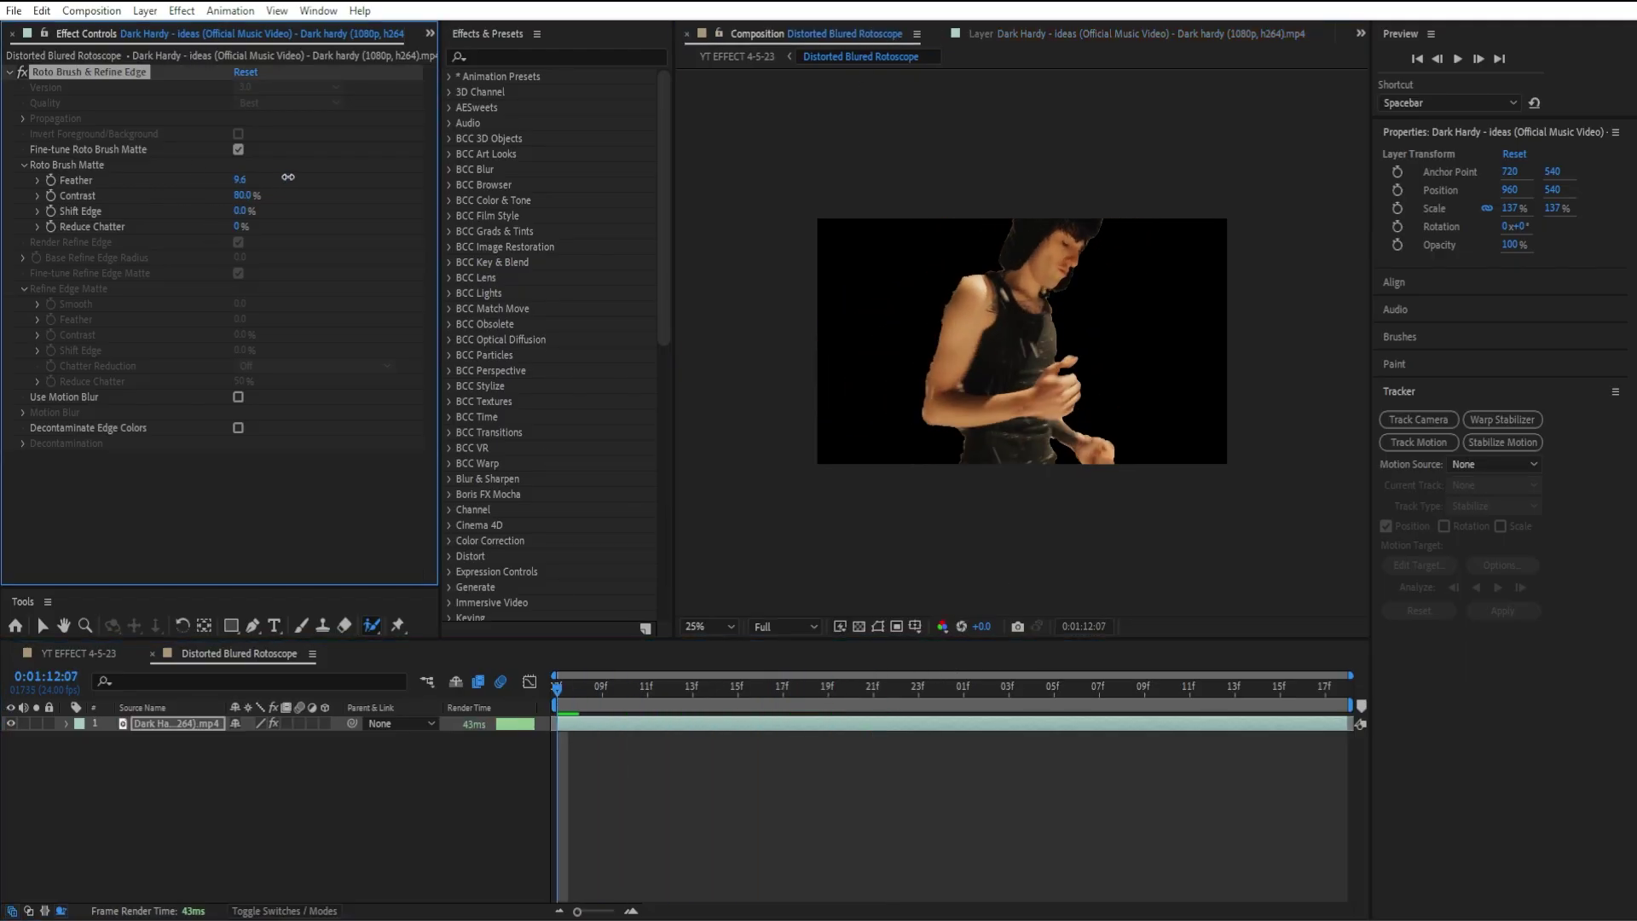
left_click_drag(457, 164, 247, 211)
left_click(575, 692)
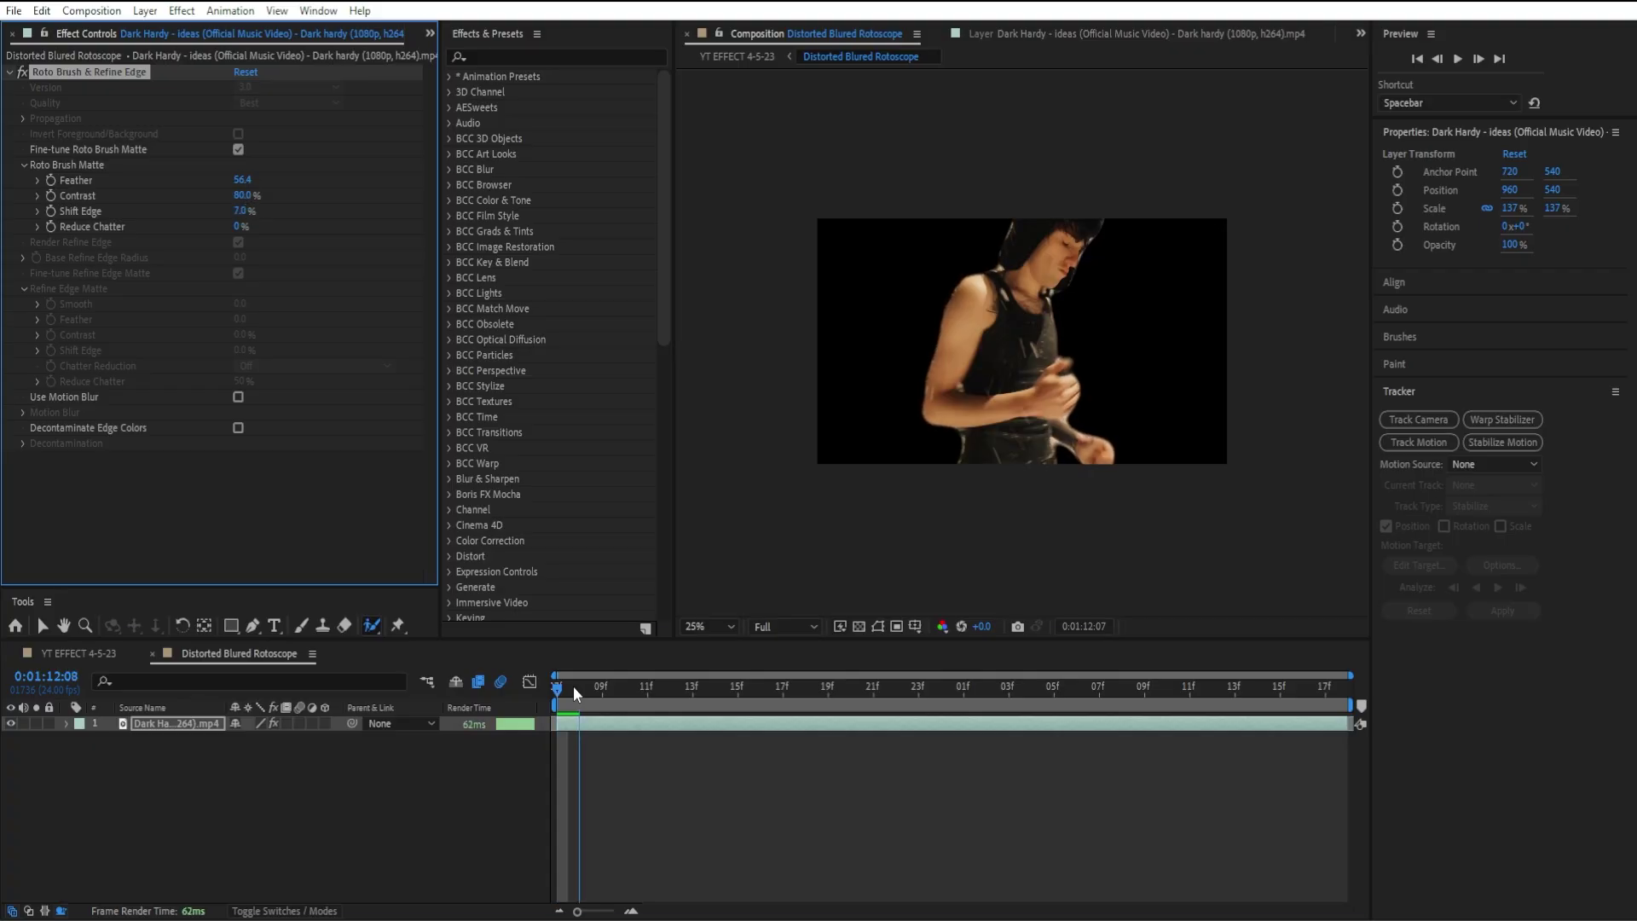
left_click_drag(575, 692, 705, 695)
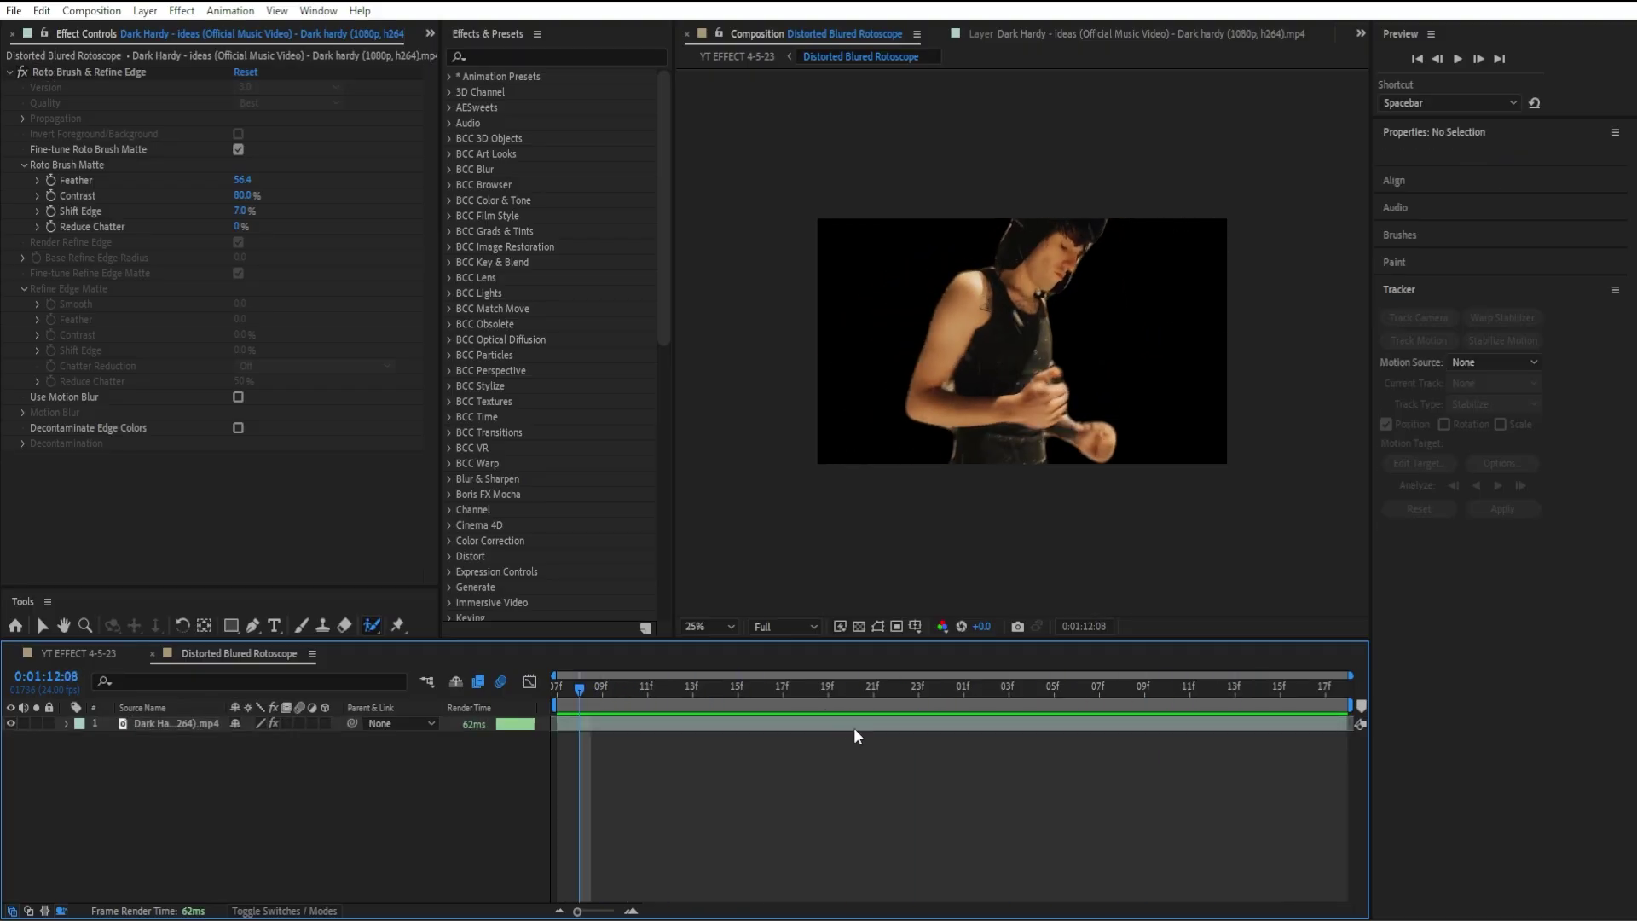
- Duplicate the clip layer and delete the Roto Brush & Refine Edge effect from the lower copy
left_click(857, 724)
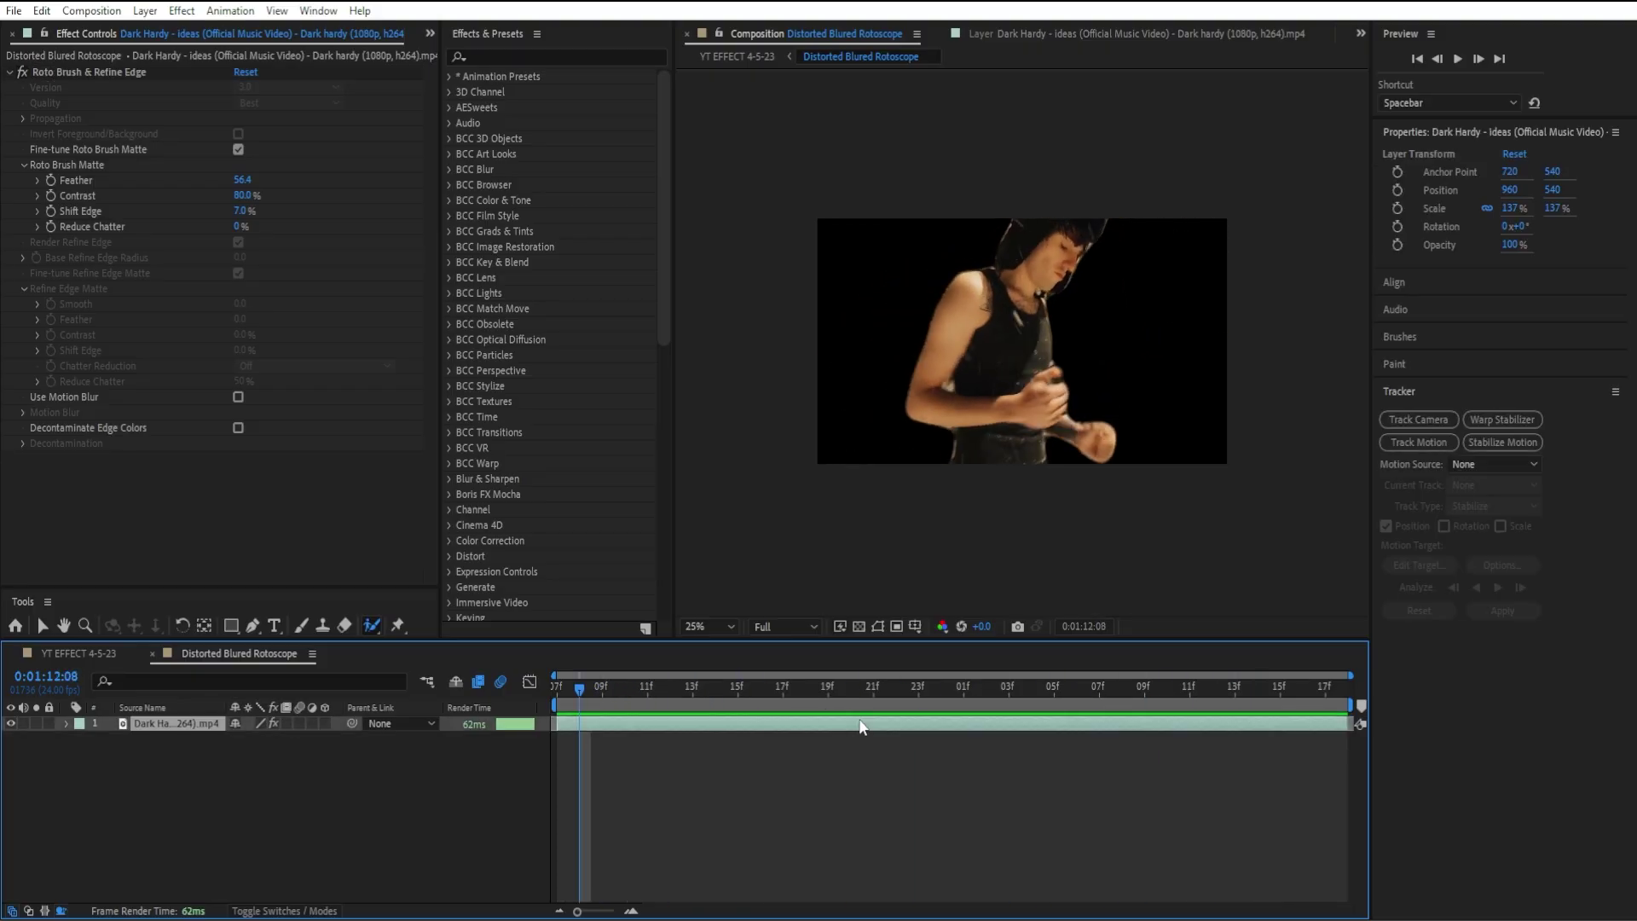
key("ctrl+d")
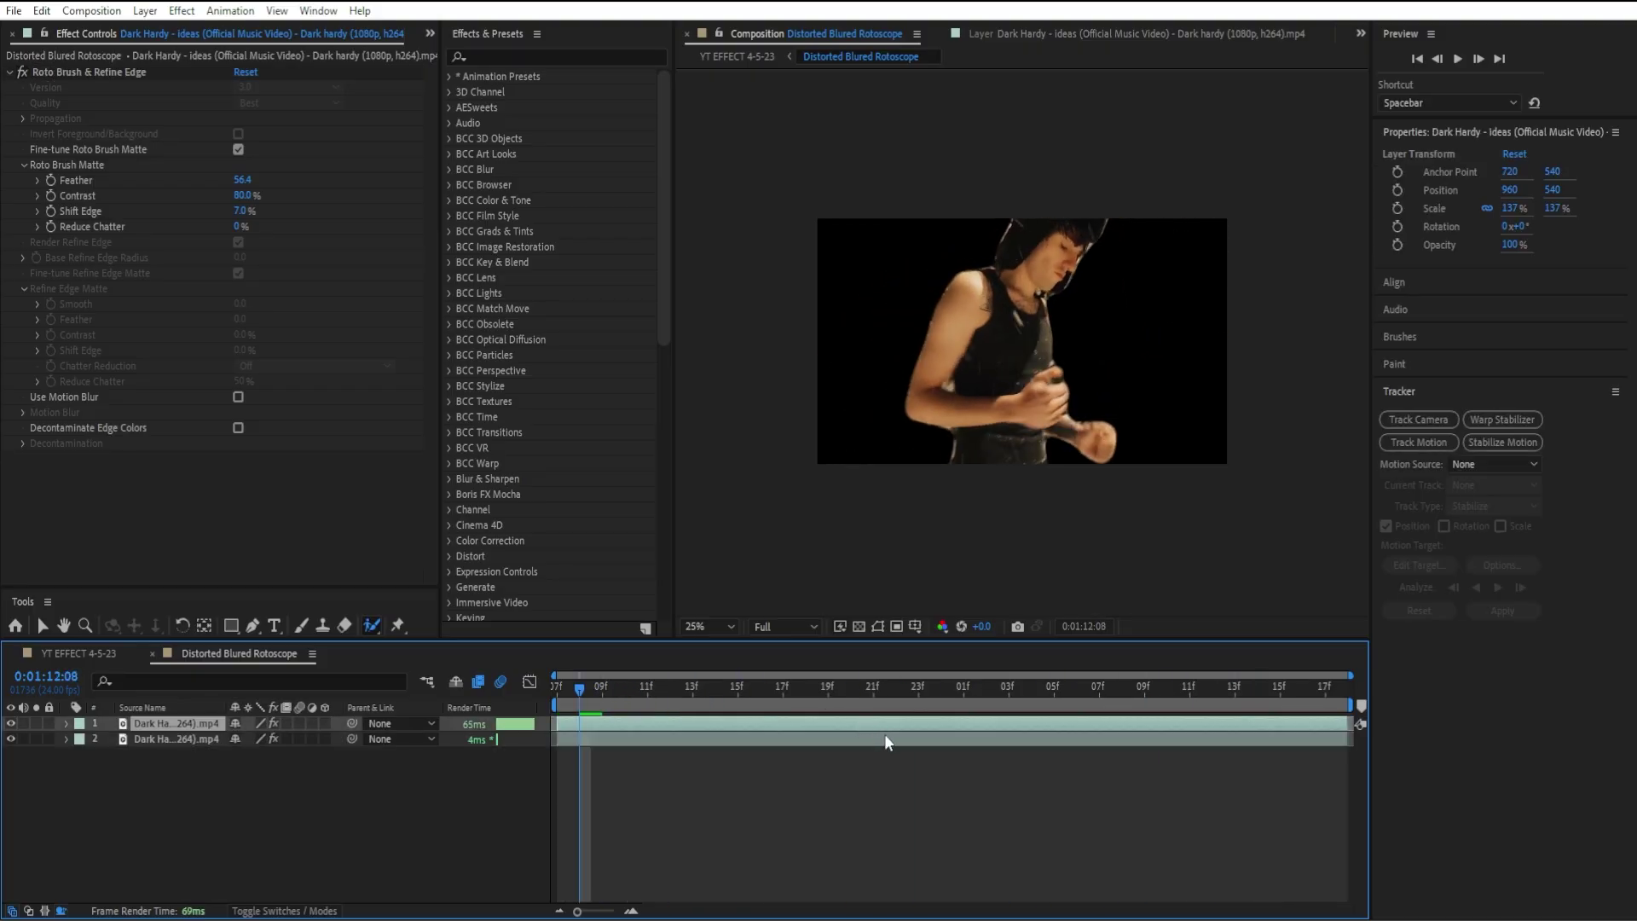
left_click(887, 740)
left_click(73, 75)
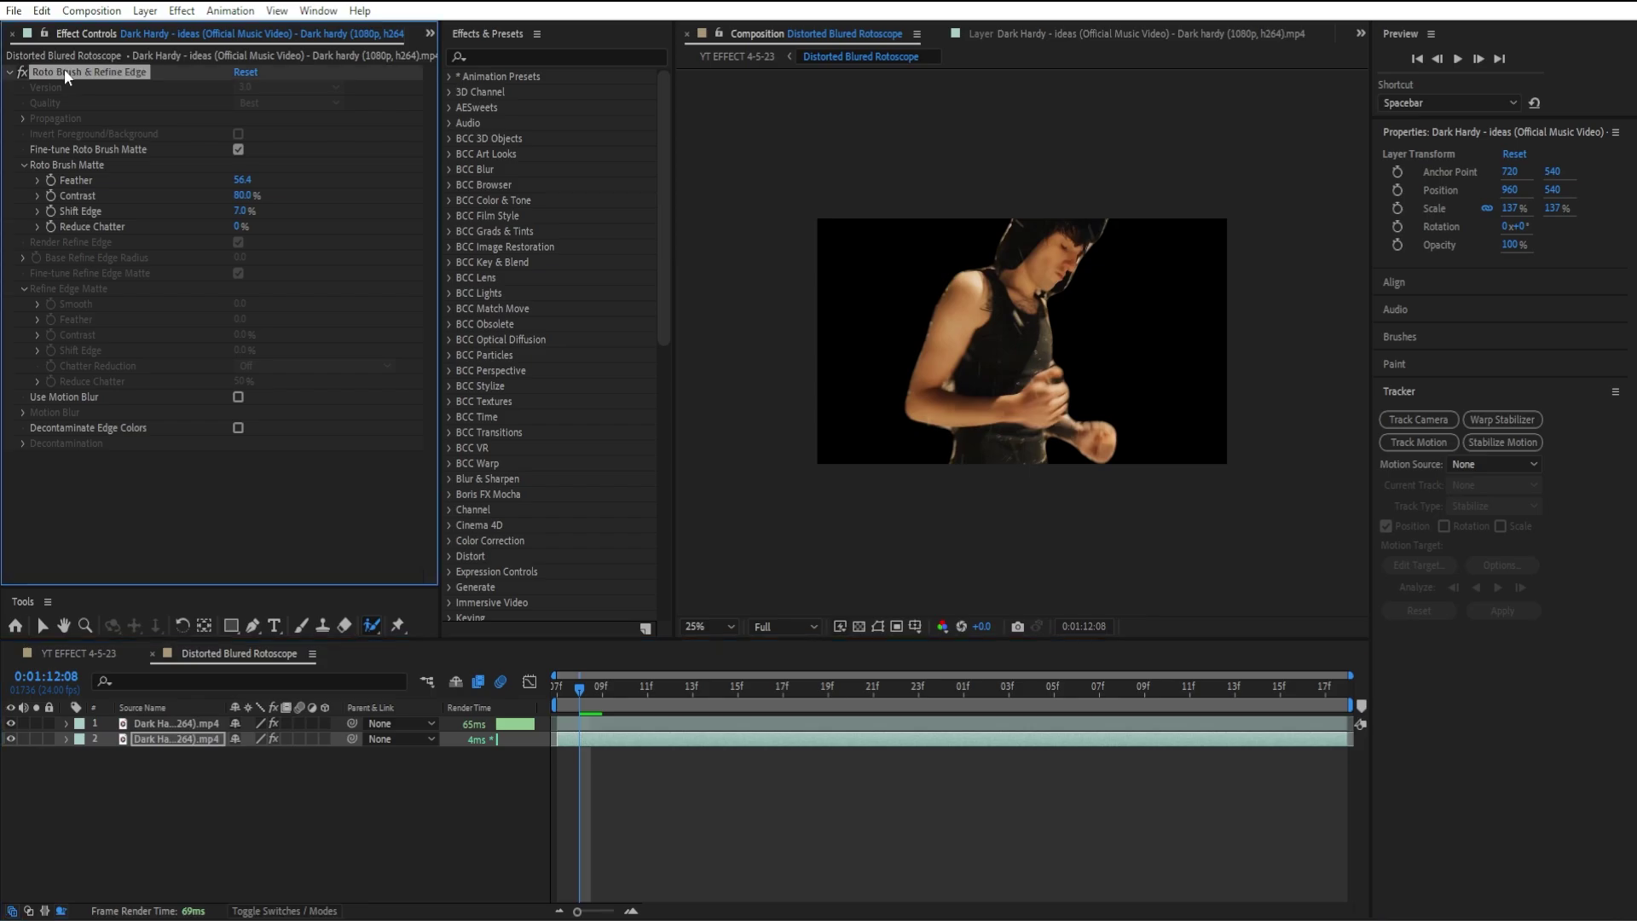
key("Delete")
- Apply the Directional Blur effect to the upper, rotoscoped clip layer
left_click(177, 723)
left_click(584, 53)
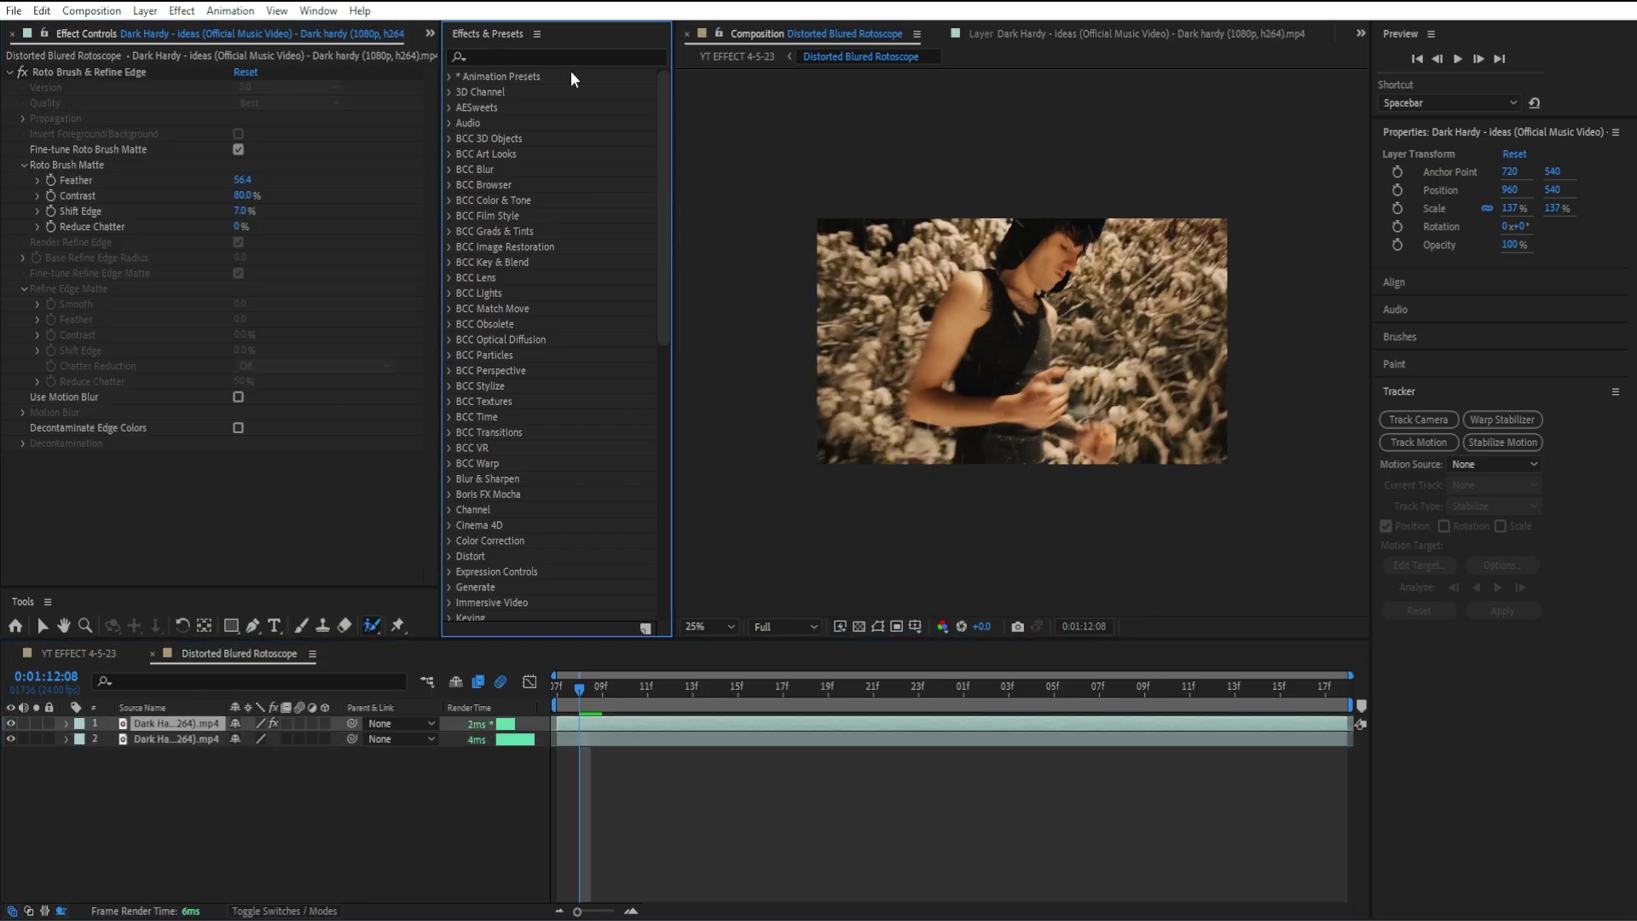
type("dire")
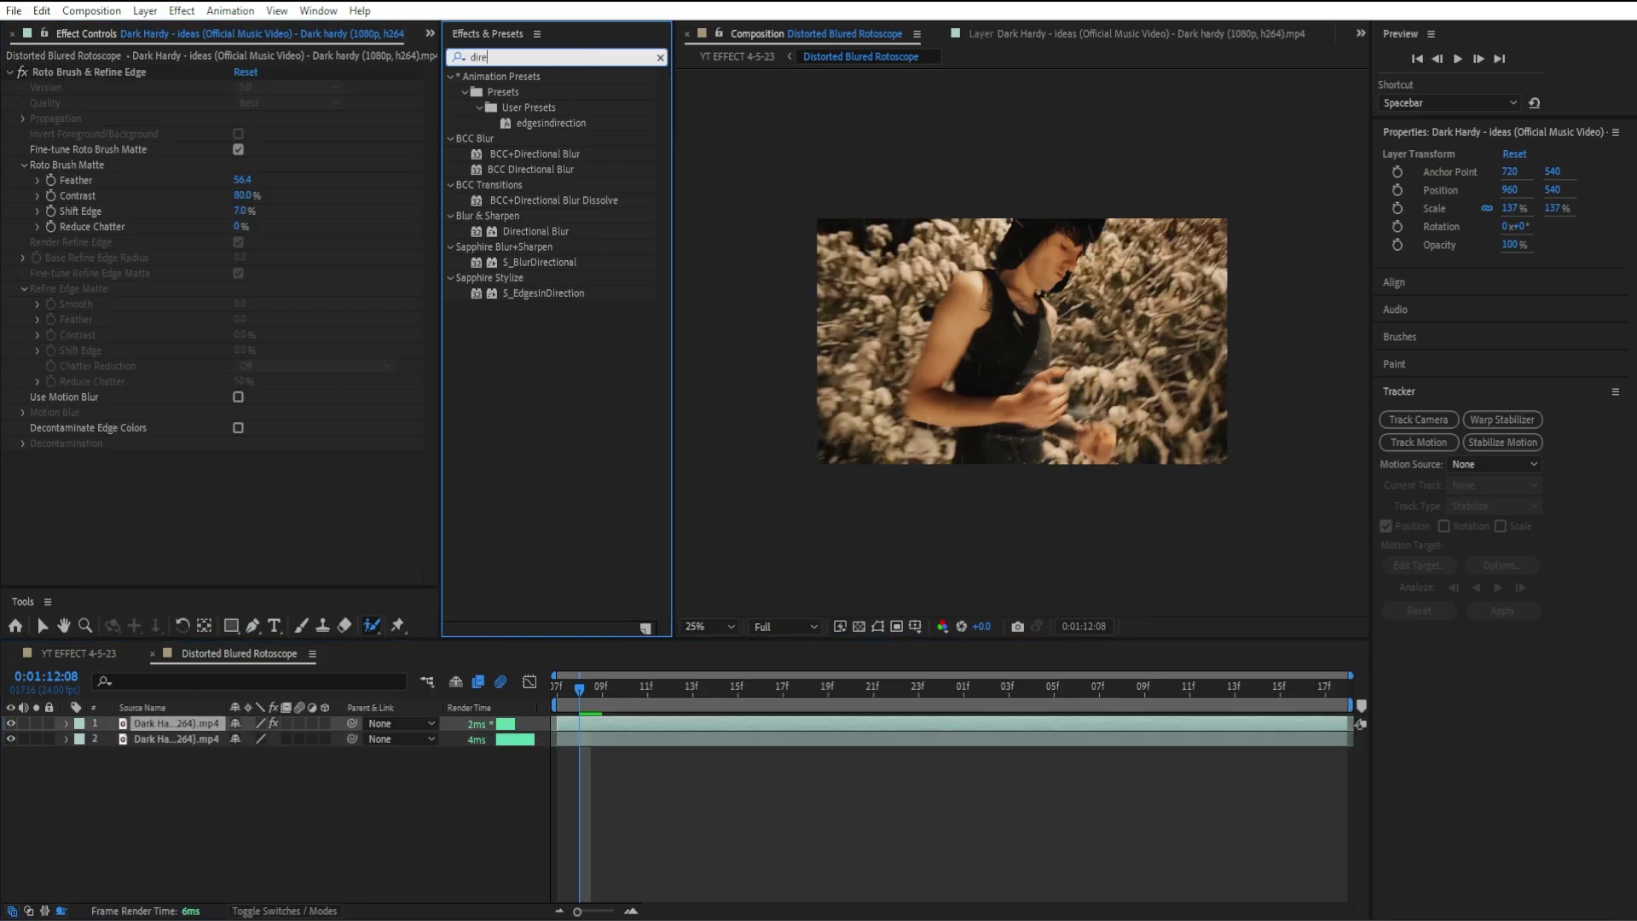
left_click_drag(542, 231, 340, 467)
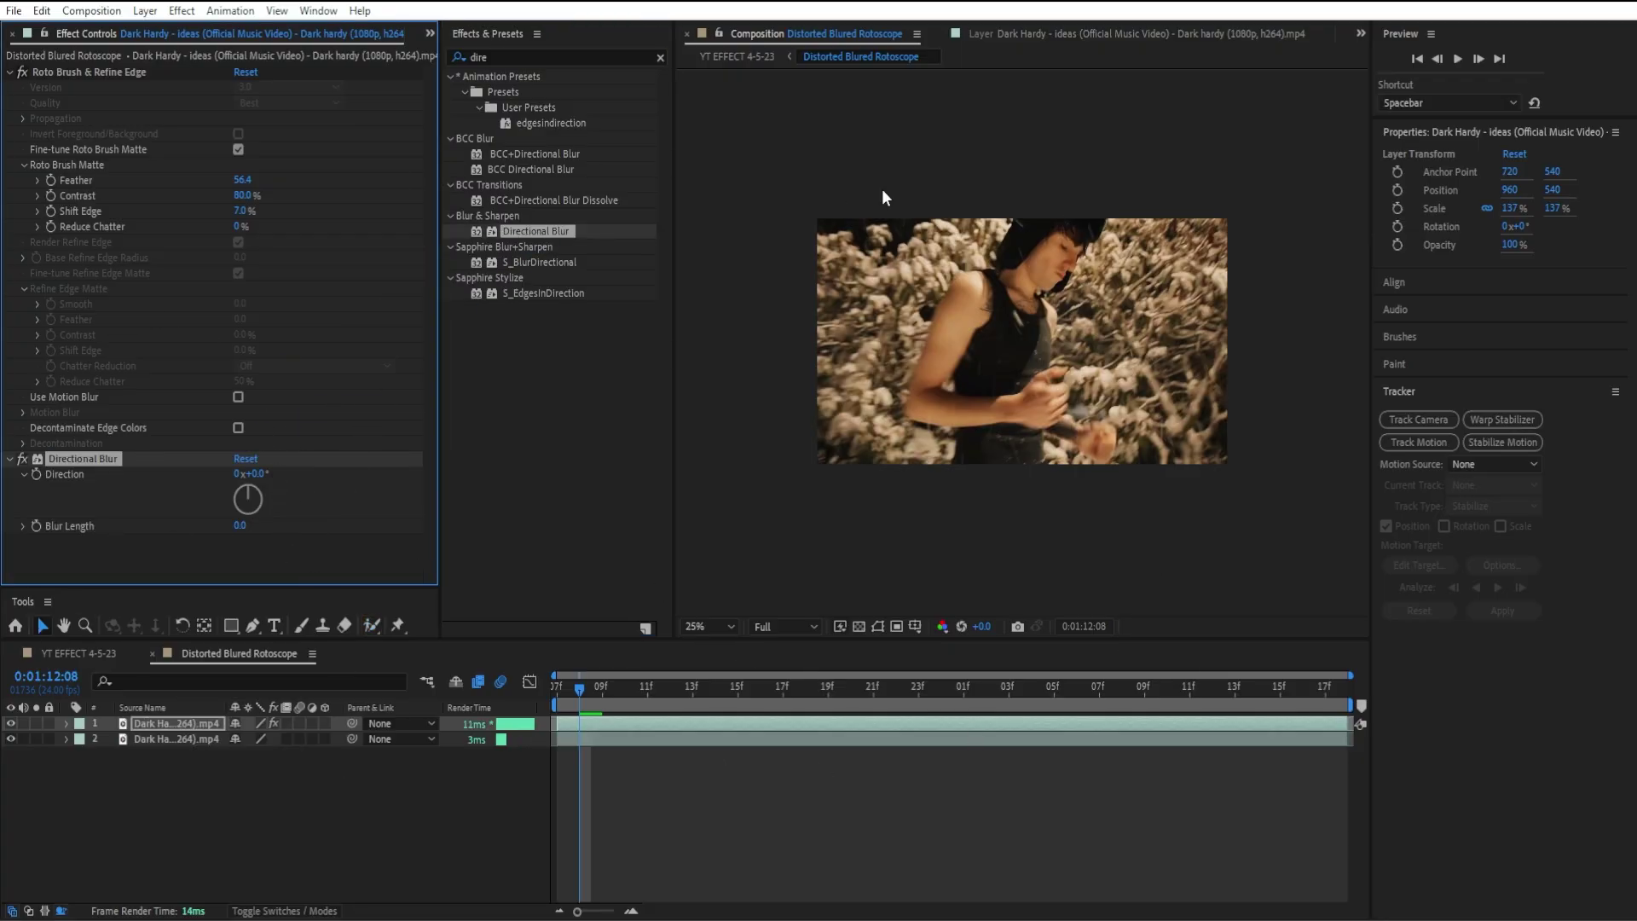
- Set the Directional Blur's Blur Length to about 50, temporarily hiding the background layer to judge the cutout
left_click(11, 739)
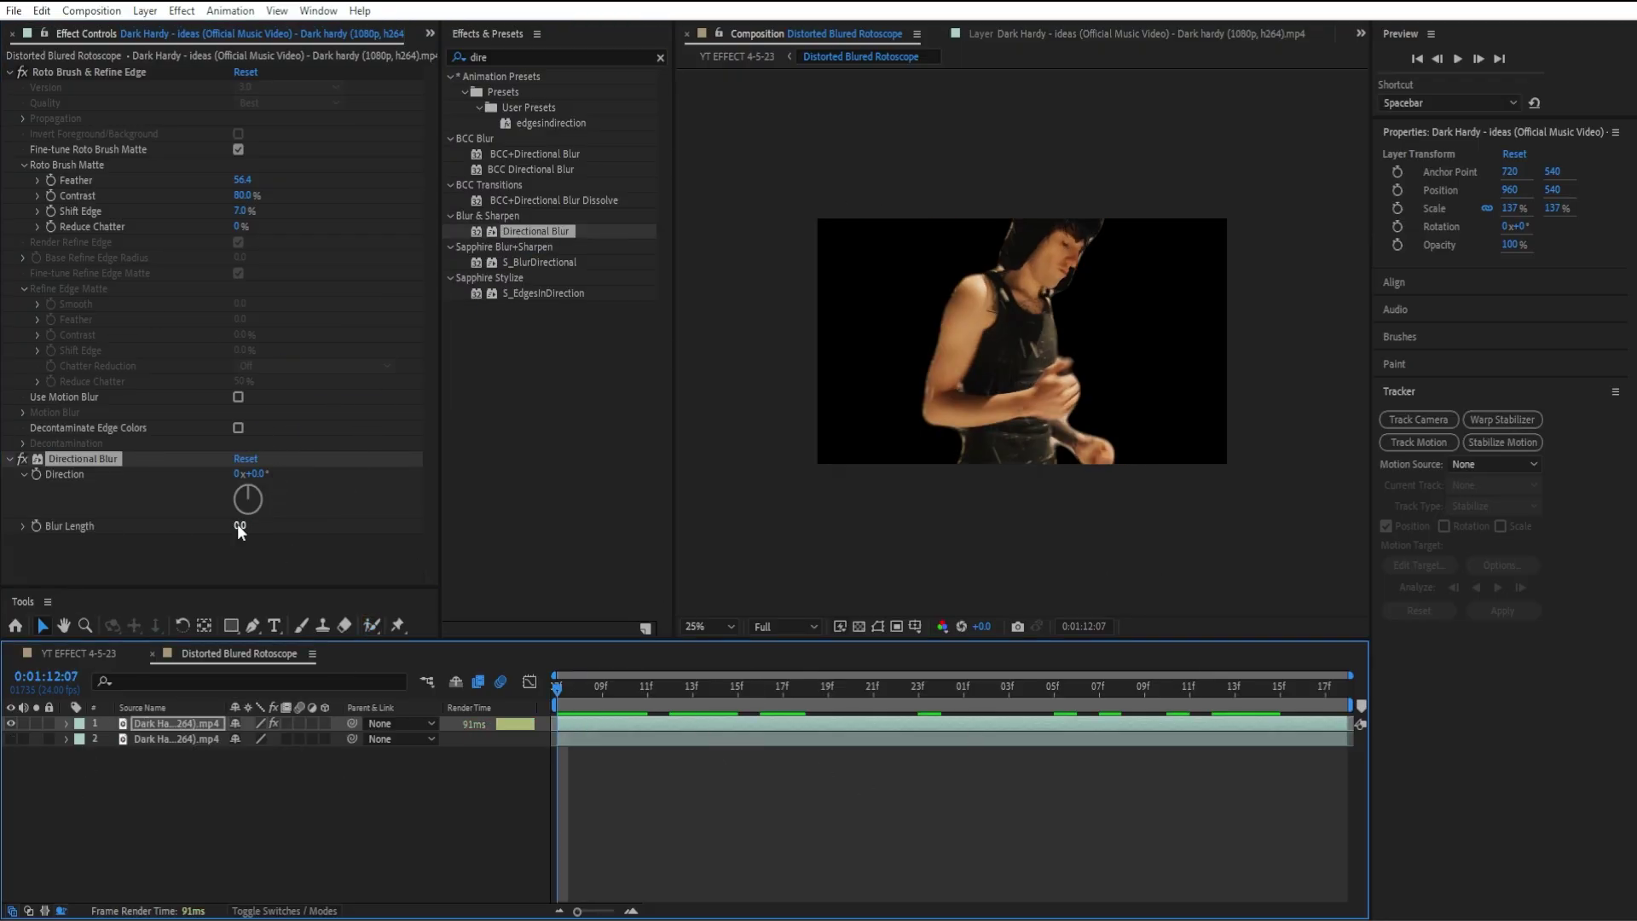
left_click_drag(239, 525, 430, 522)
left_click(11, 739)
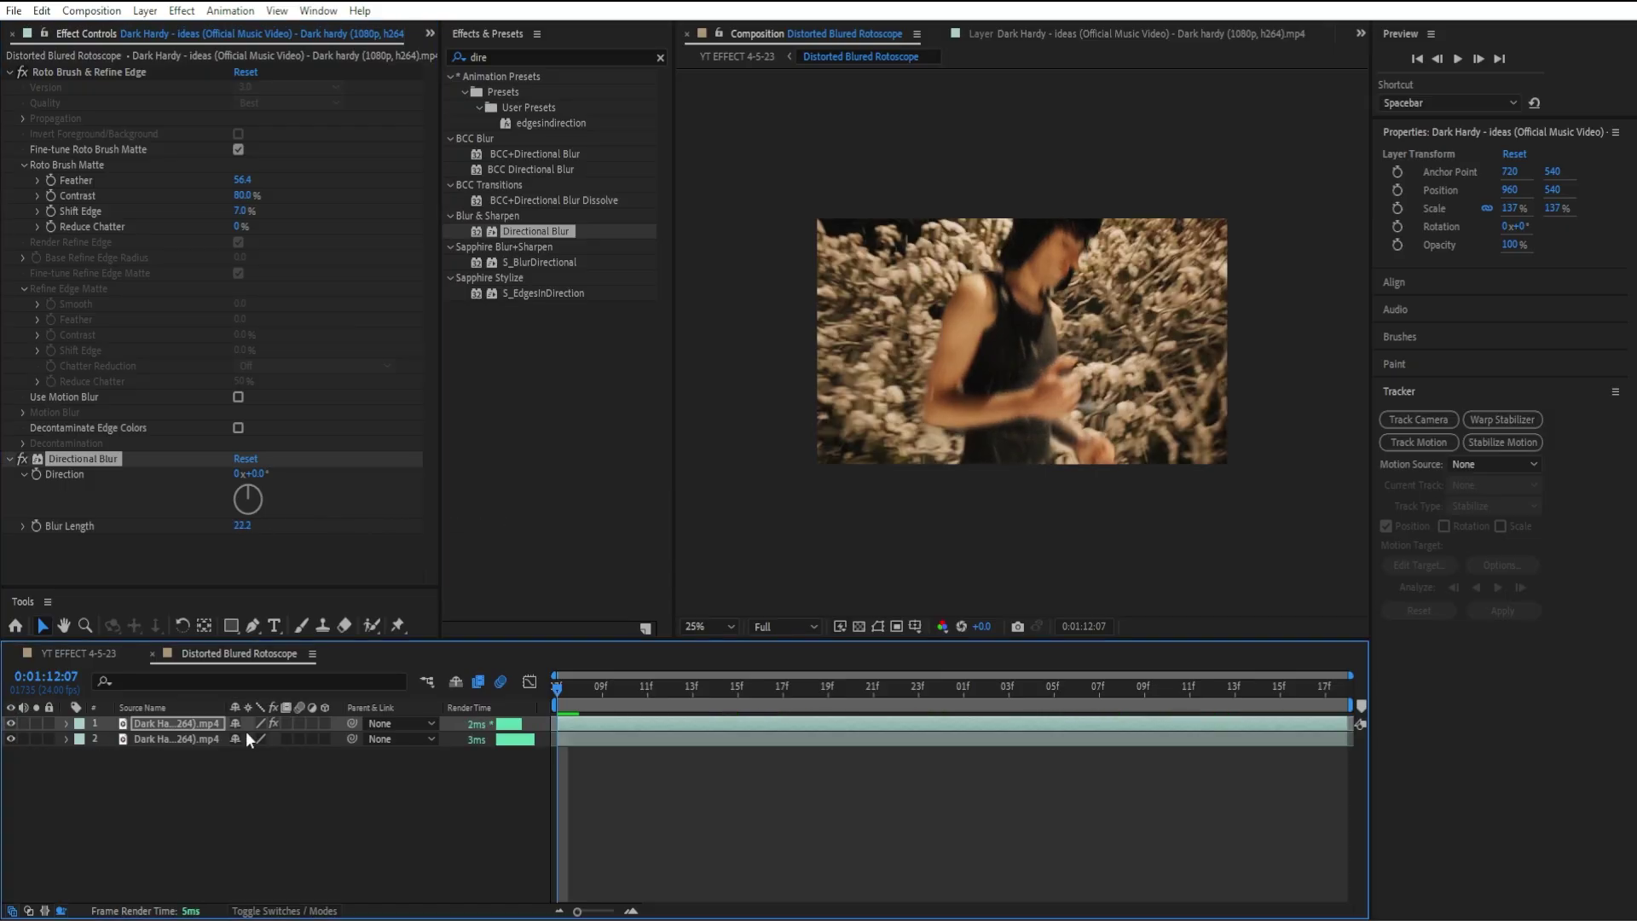
left_click_drag(583, 688, 806, 723)
left_click_drag(242, 525, 623, 654)
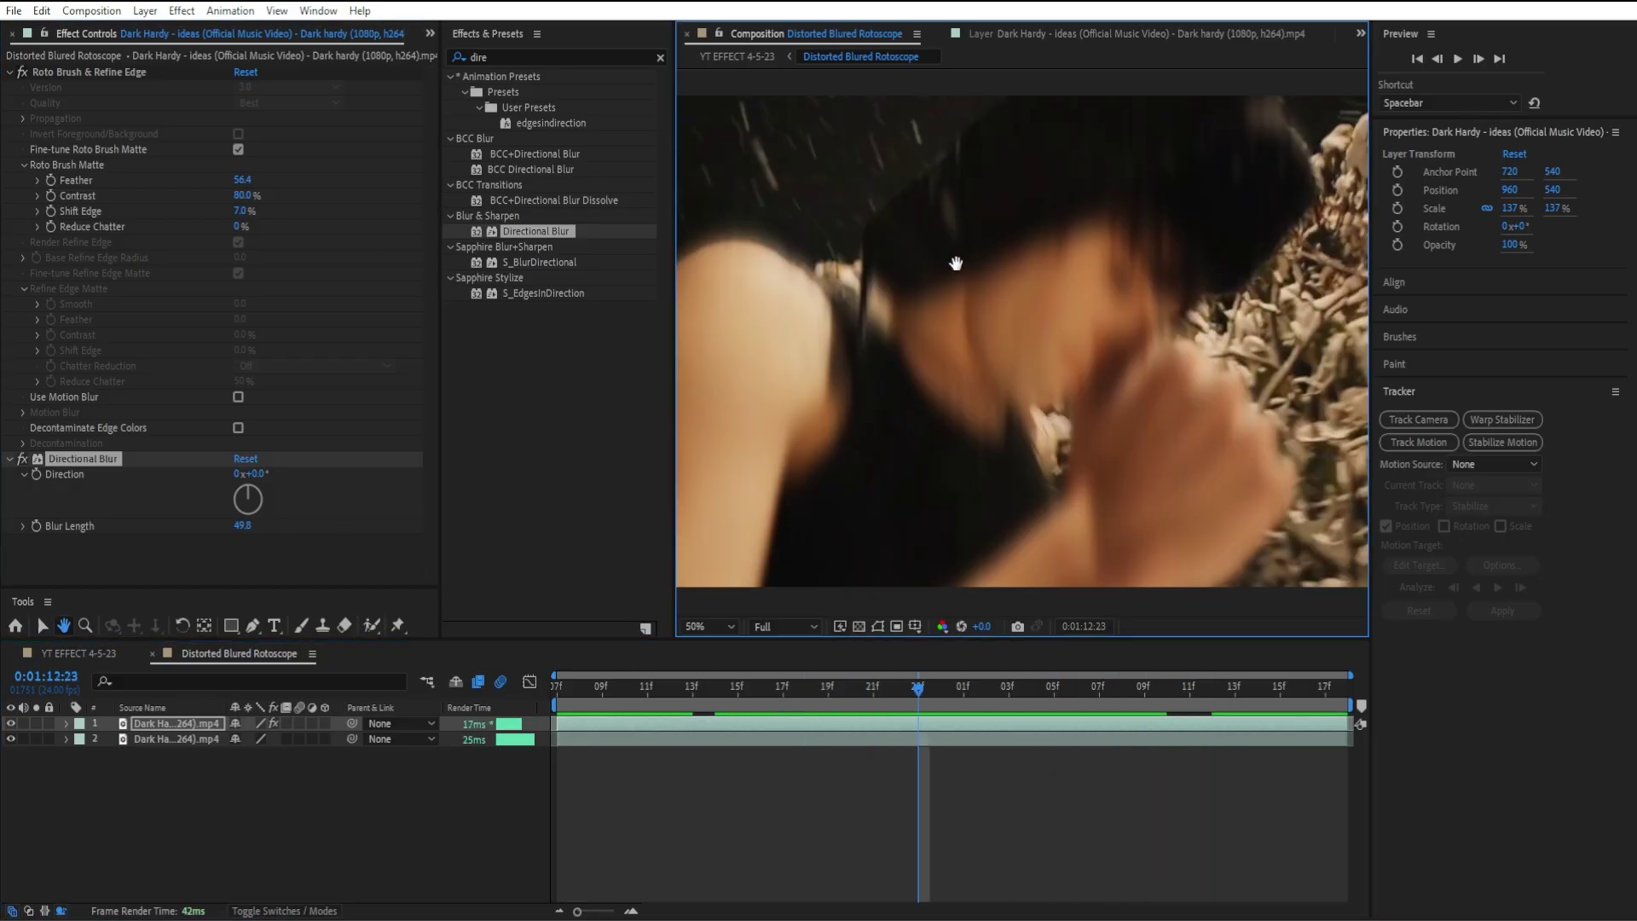
- Inspect the blurred cutout's edges and set the Roto Brush matte's Feather to 64.2
left_click_drag(954, 264, 964, 303)
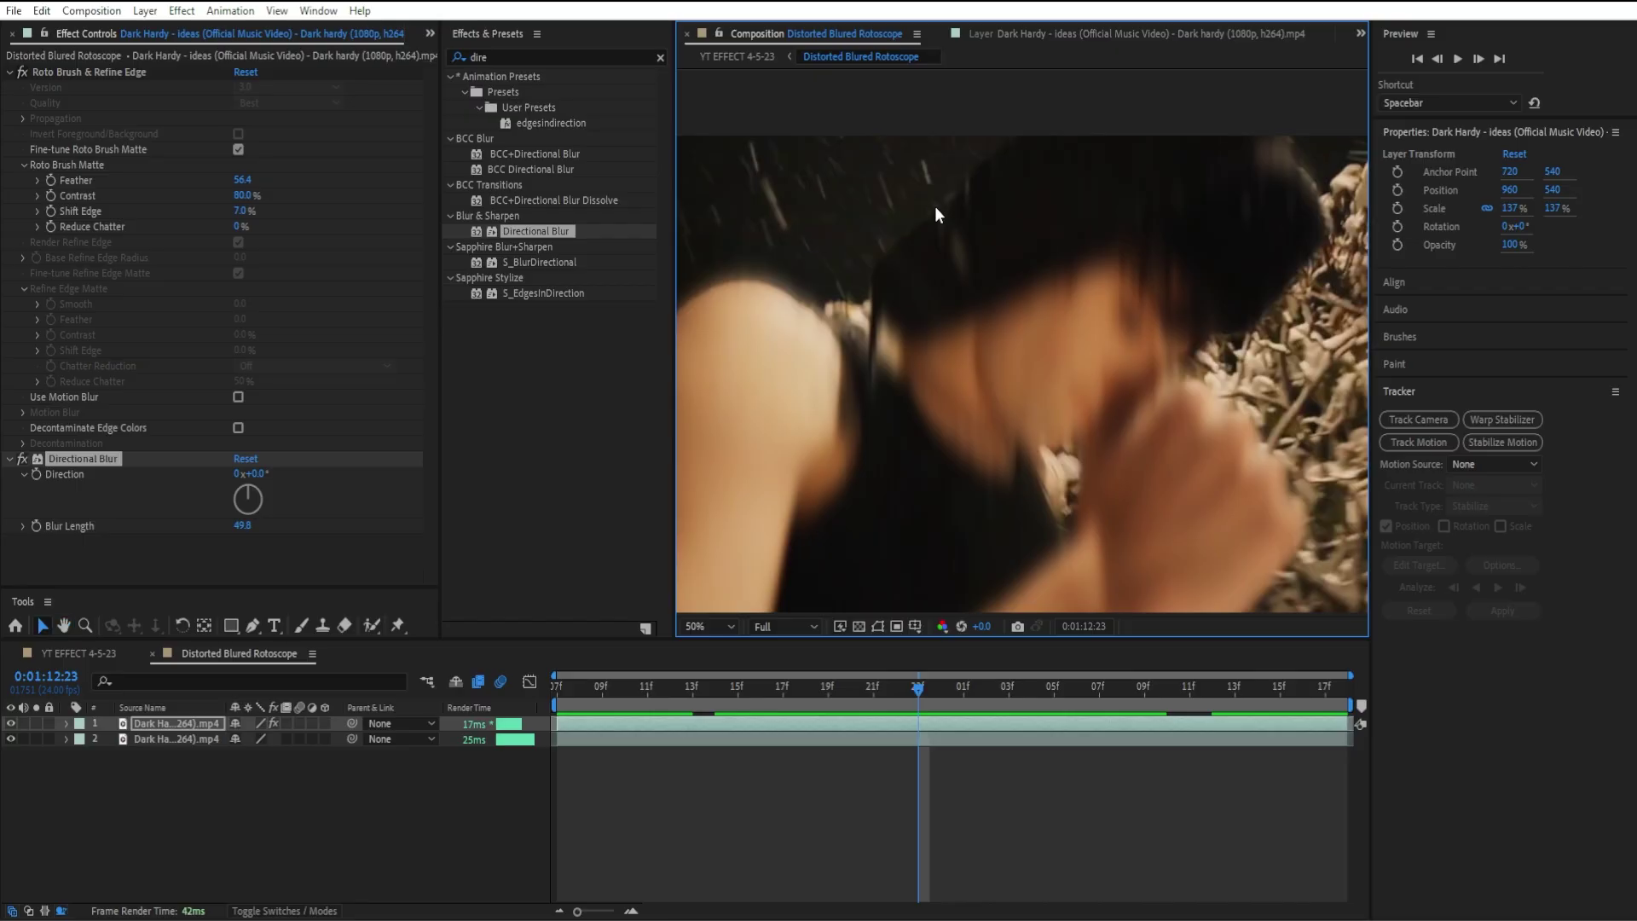
scroll(1005, 605, "down", 2)
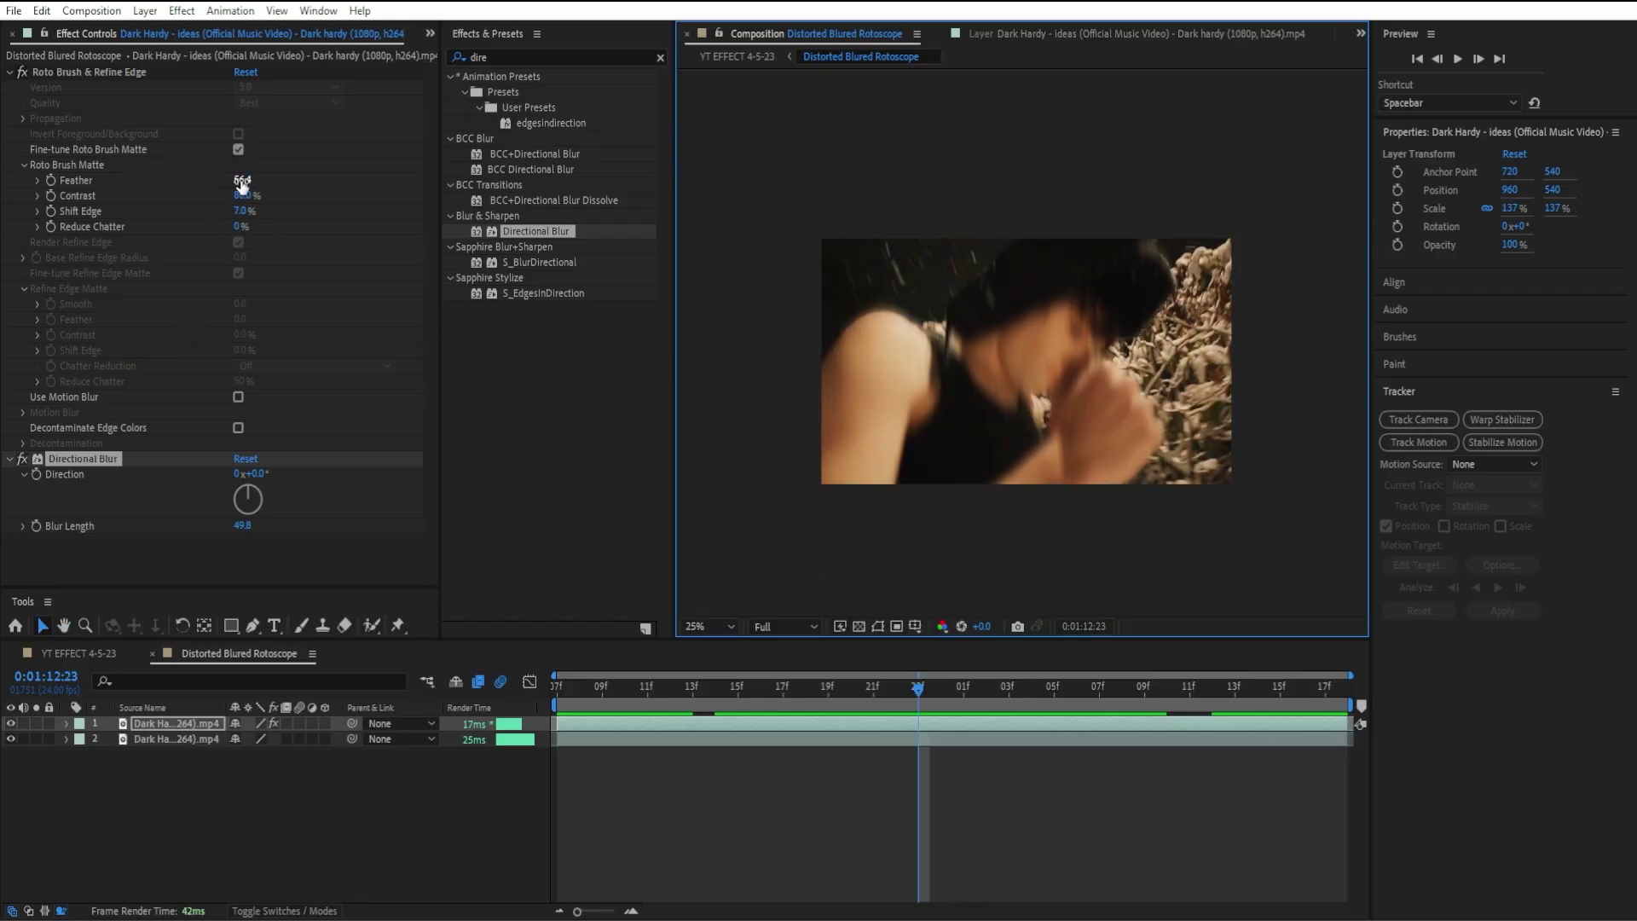
left_click_drag(241, 183, 115, 186)
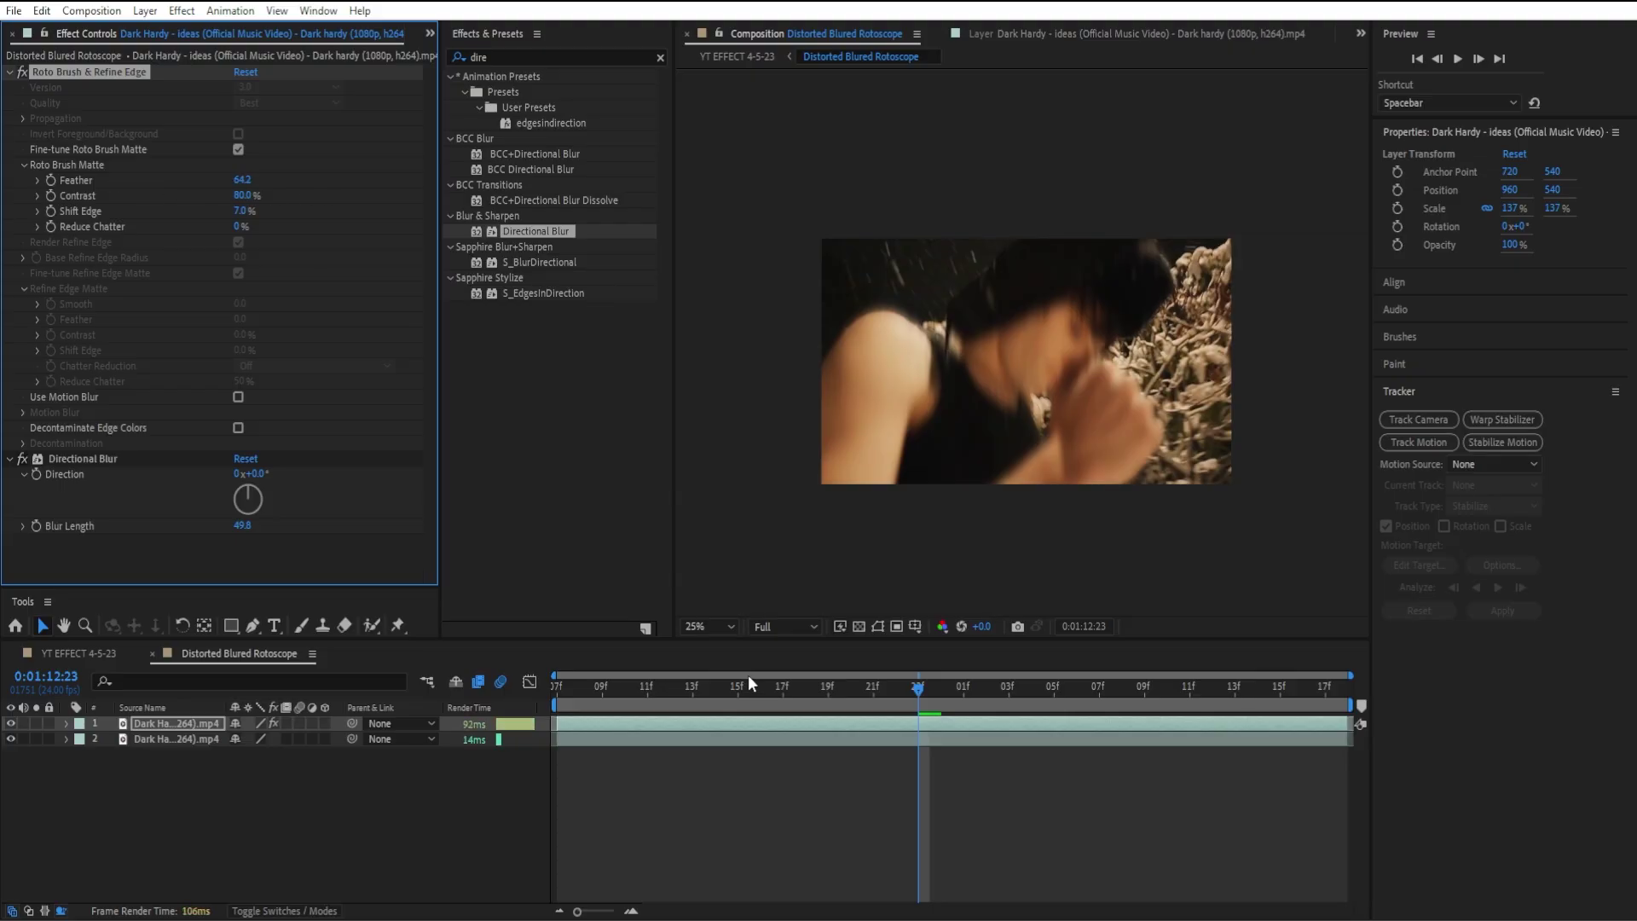
left_click_drag(747, 683, 600, 688)
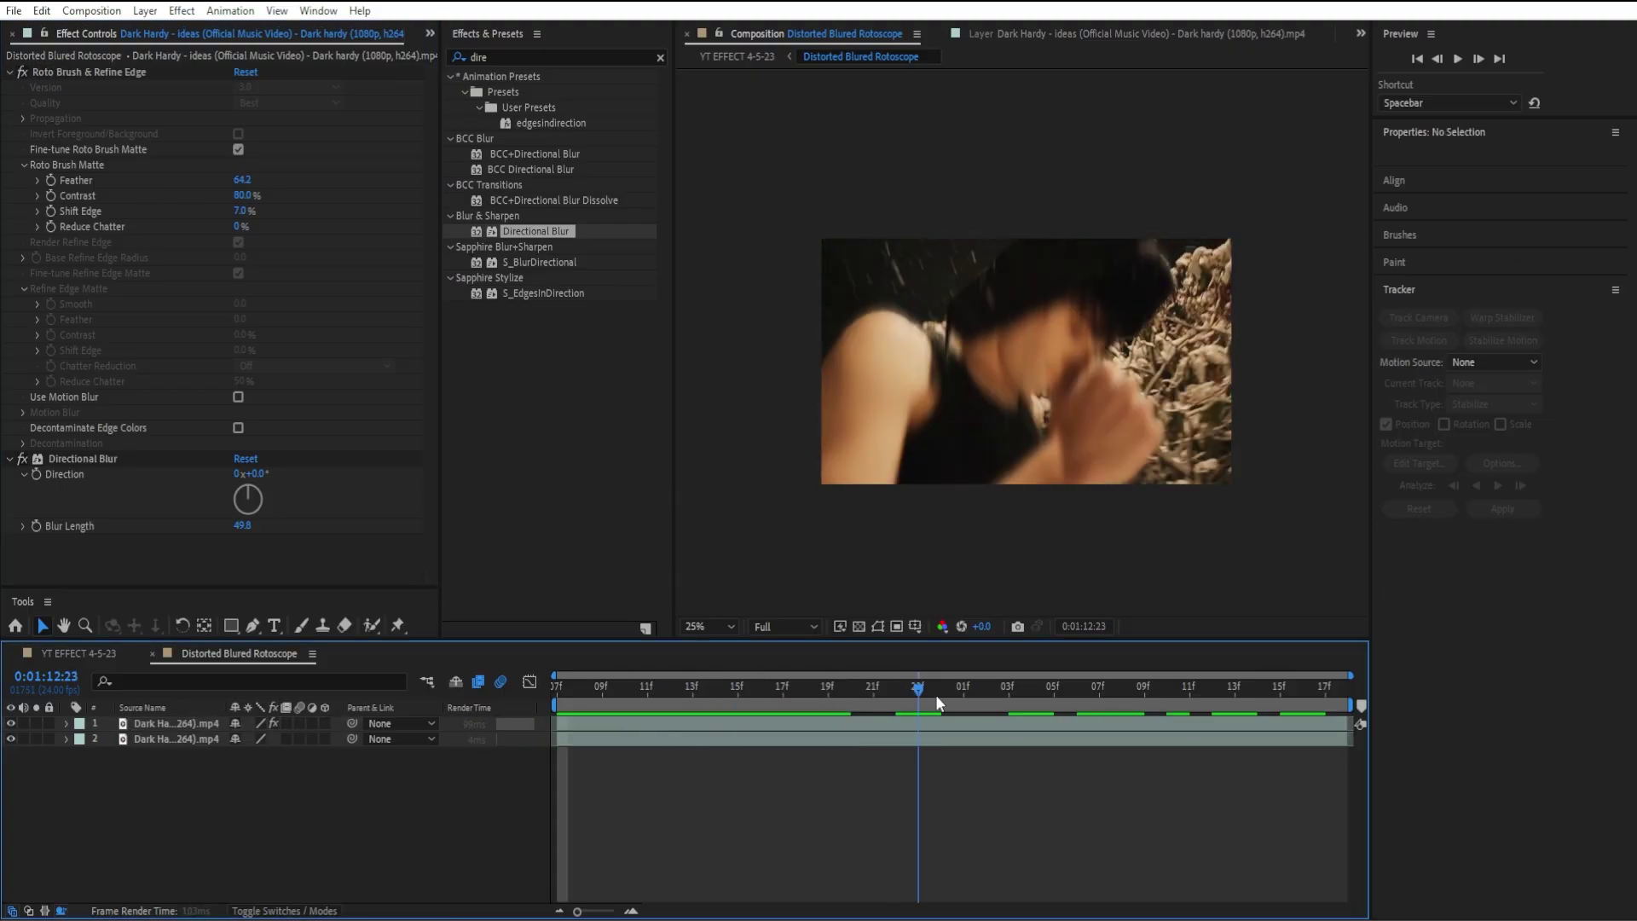
left_click_drag(934, 694, 1077, 692)
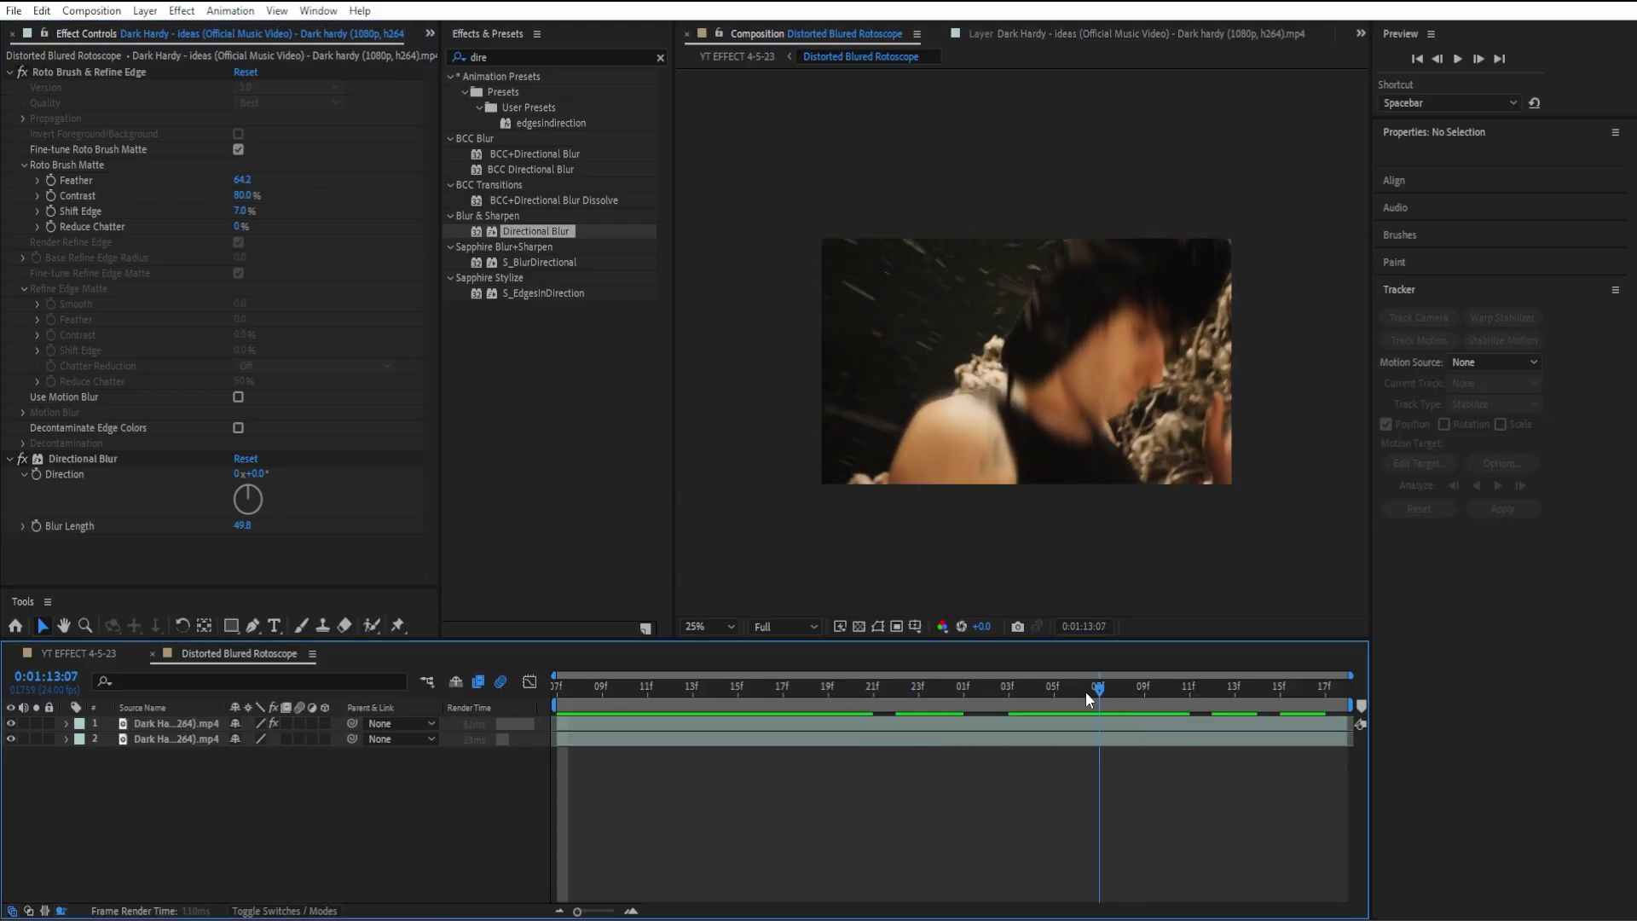
- Create an adjustment layer above both clips and apply the Turbulent Displace effect to it
right_click(481, 813)
mouse_move(673, 589)
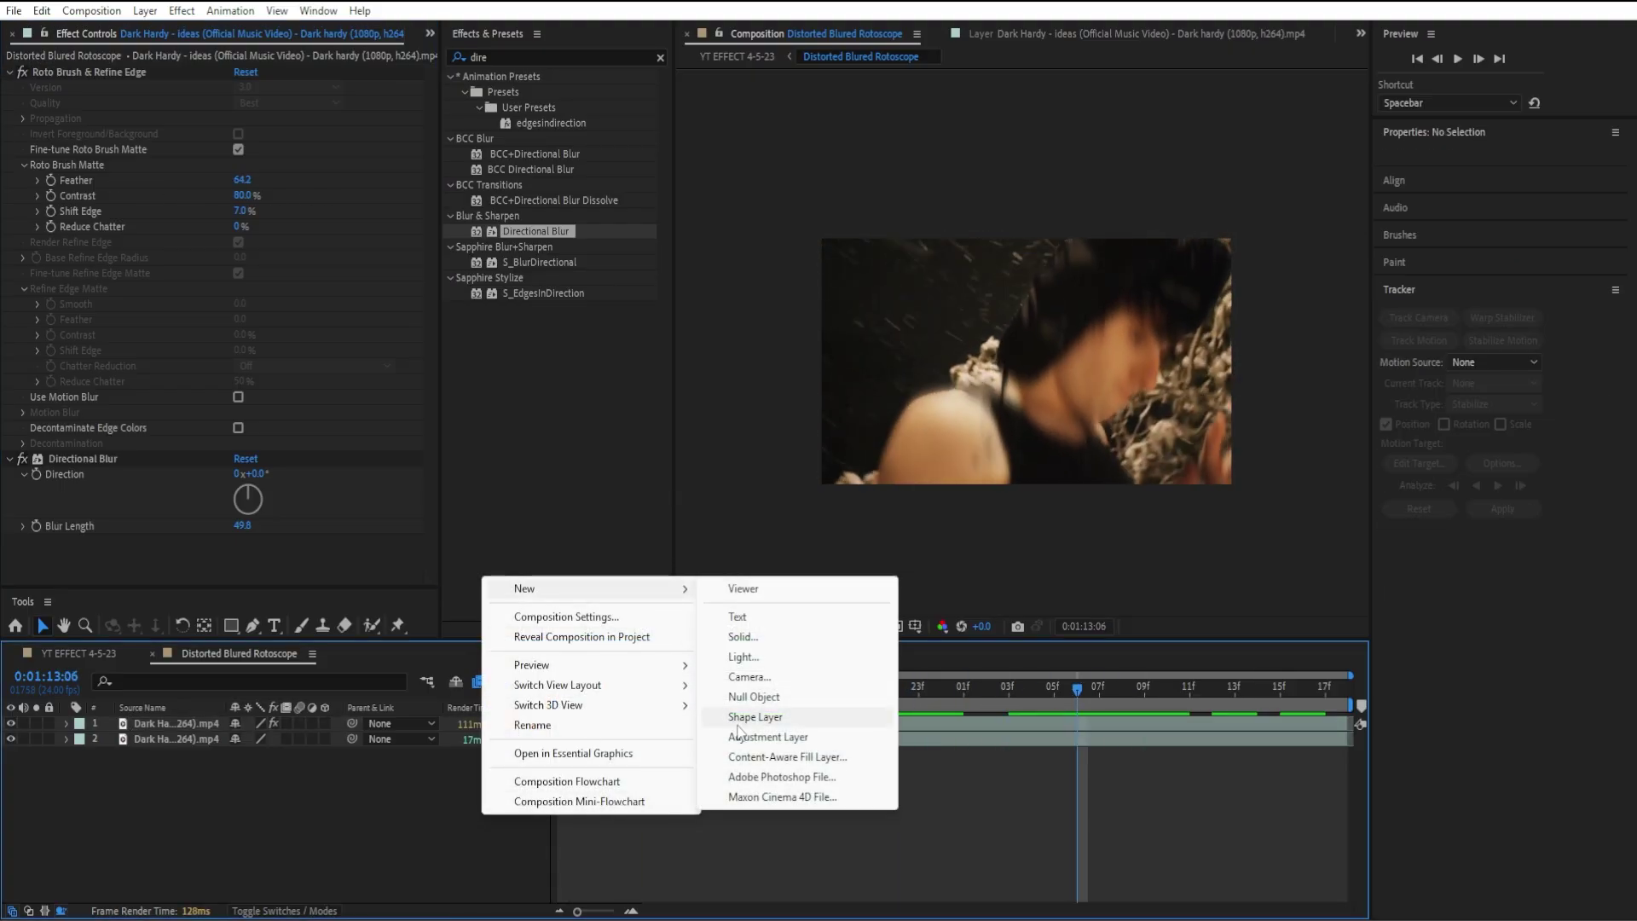
left_click(767, 737)
left_click(761, 682)
left_click(567, 57)
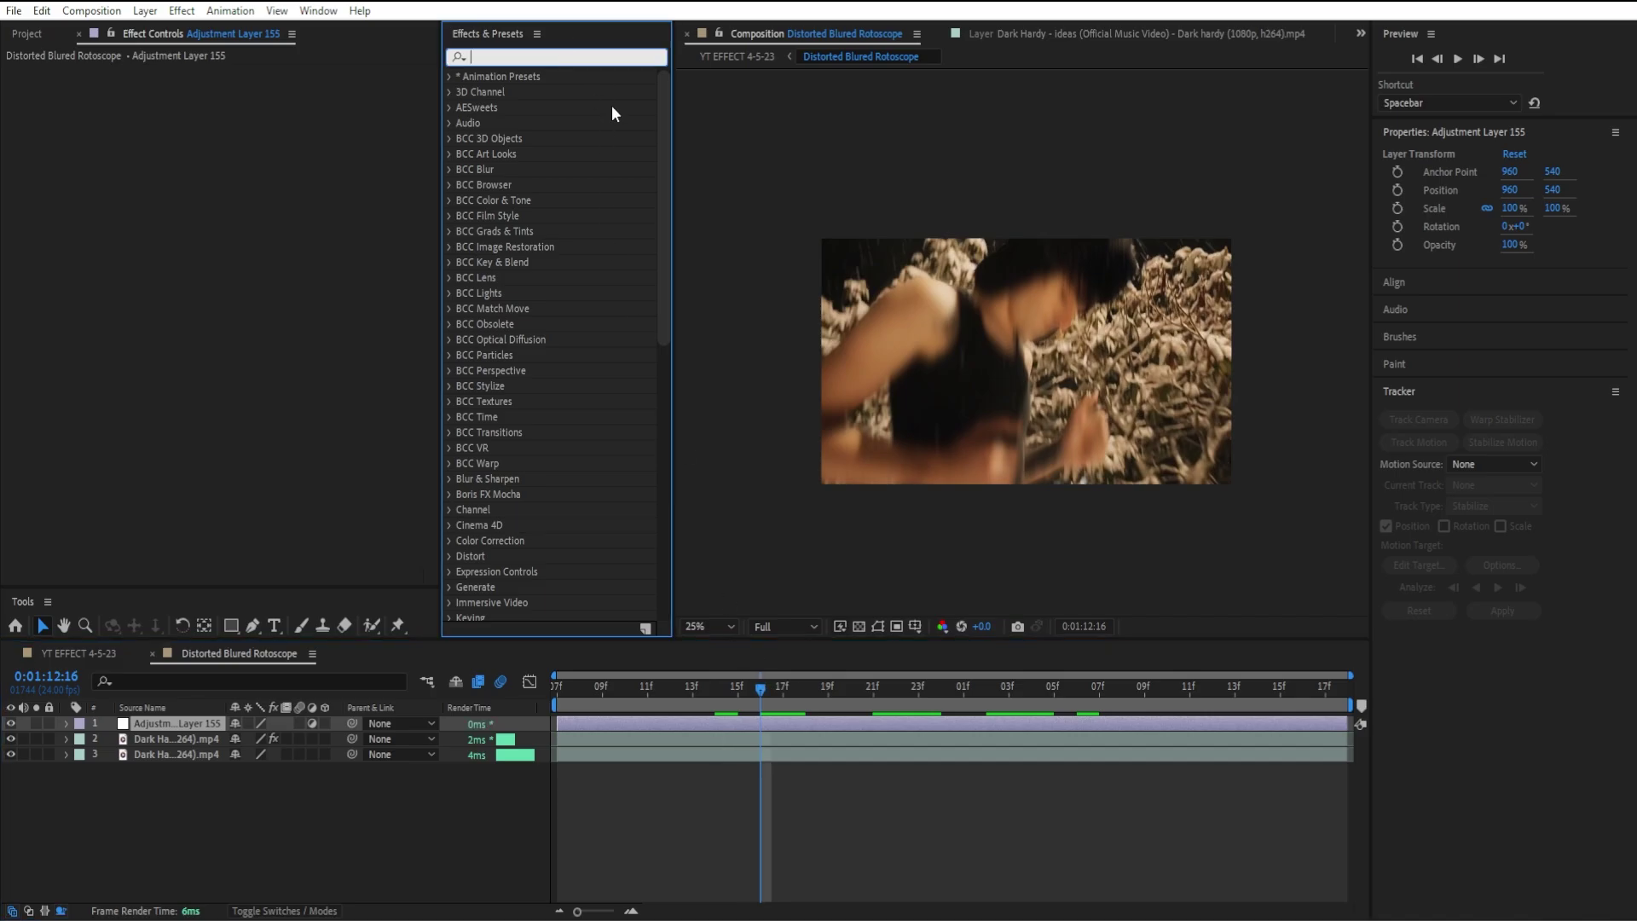
type("turb")
left_click_drag(526, 339, 228, 132)
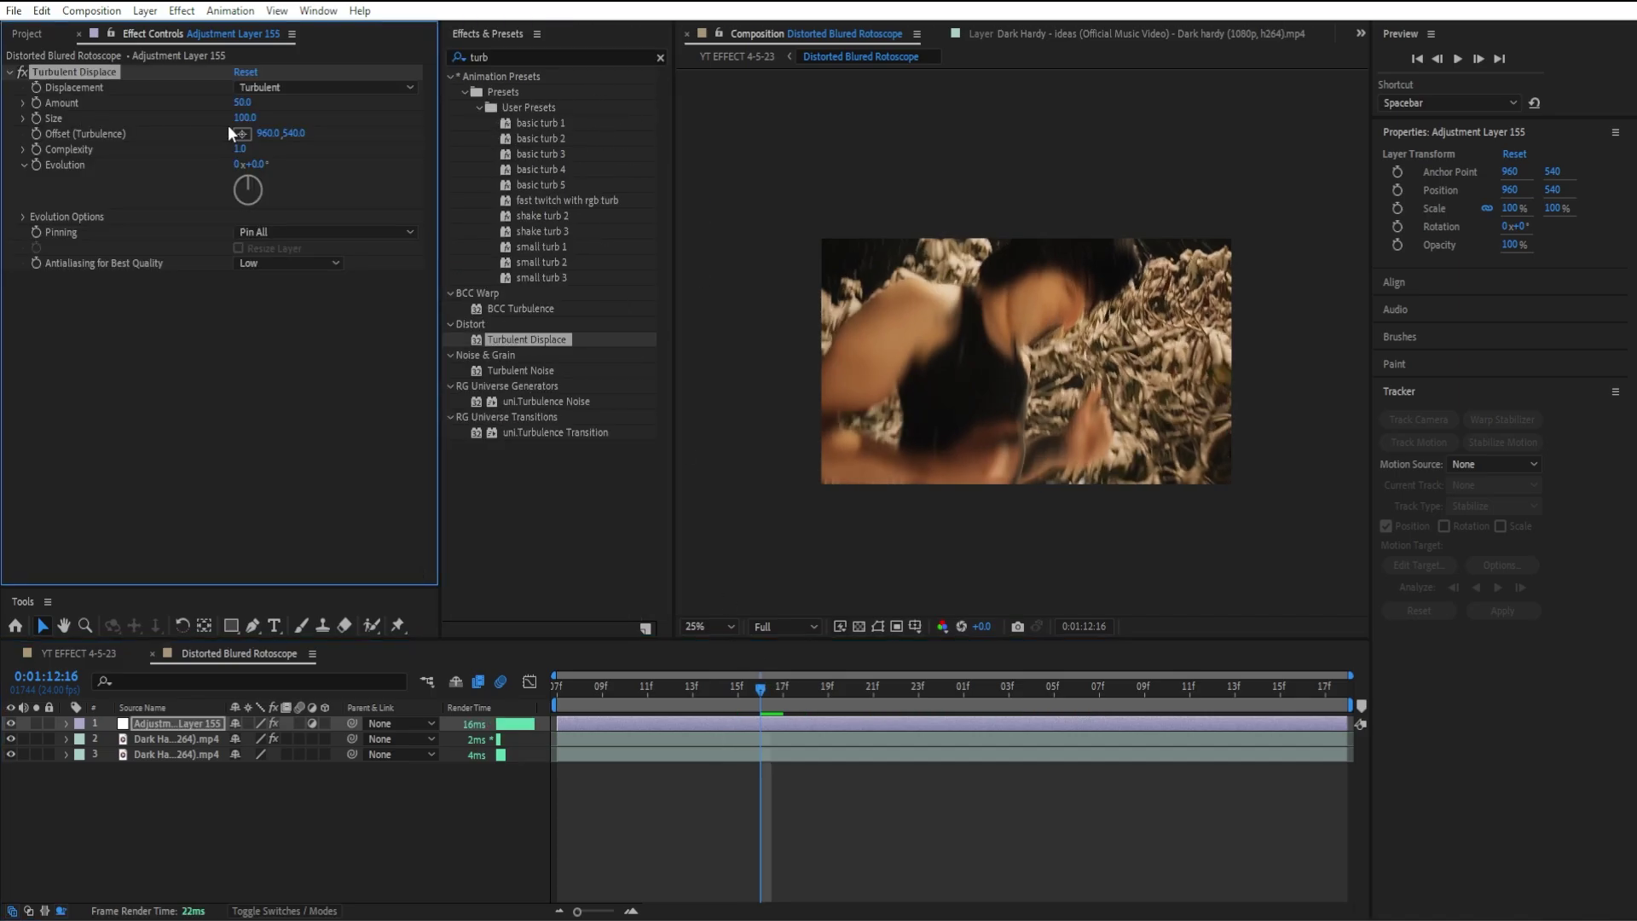
- Set the Turbulent Displace Size to 15 and Amount to 85 on the adjustment layer
left_click(239, 119)
type("15")
left_click_drag(760, 687, 503, 693)
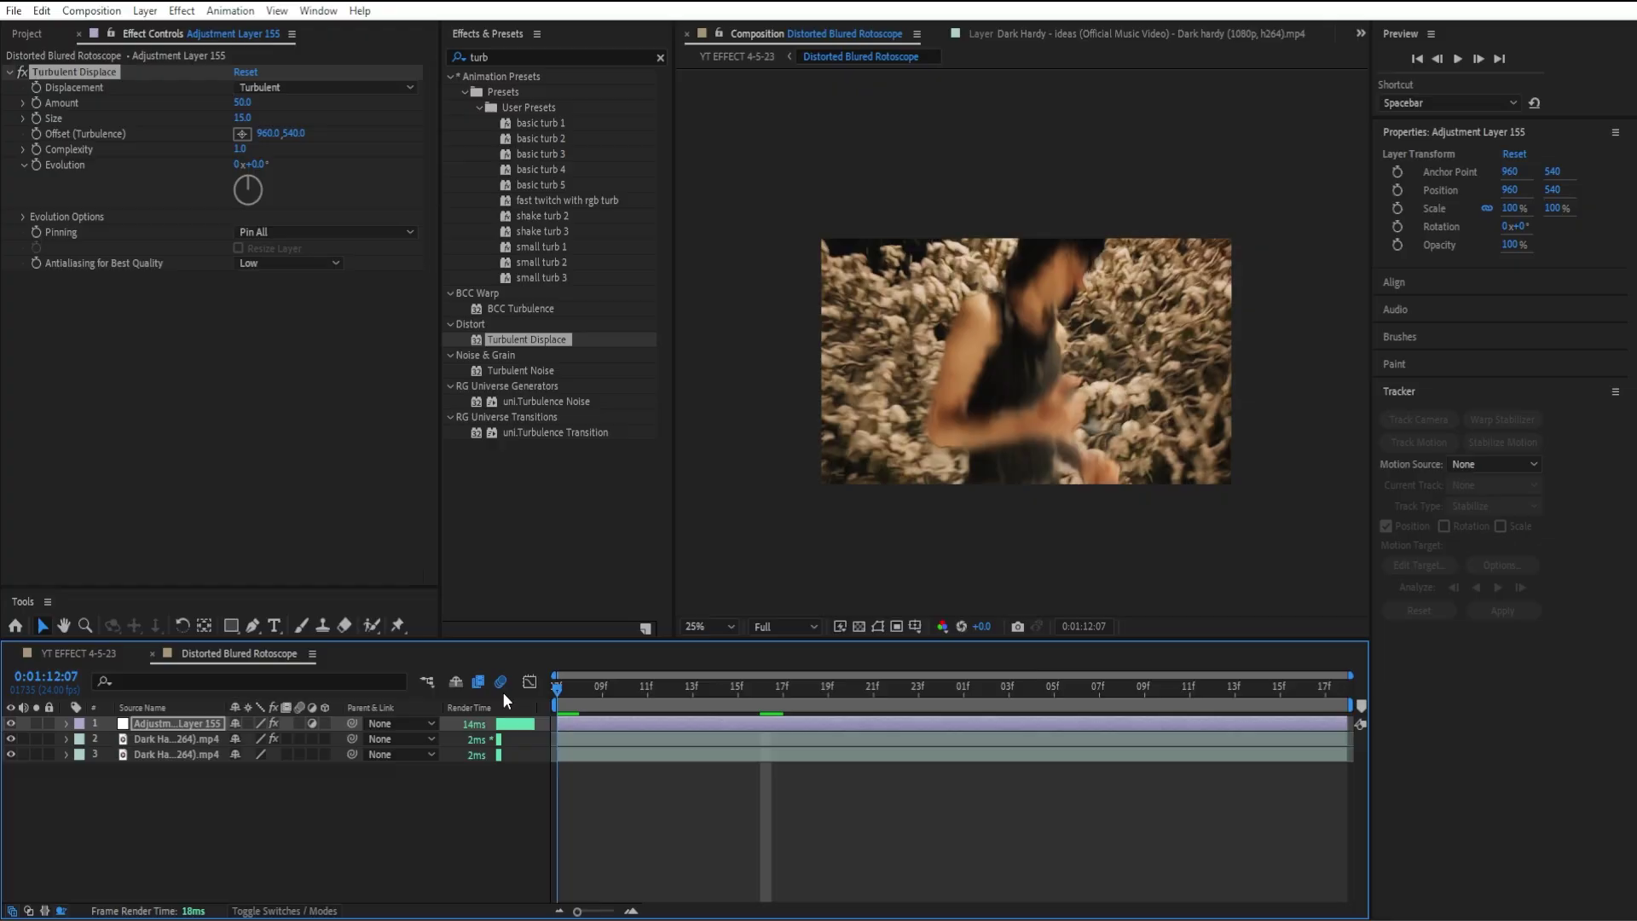
left_click(242, 103)
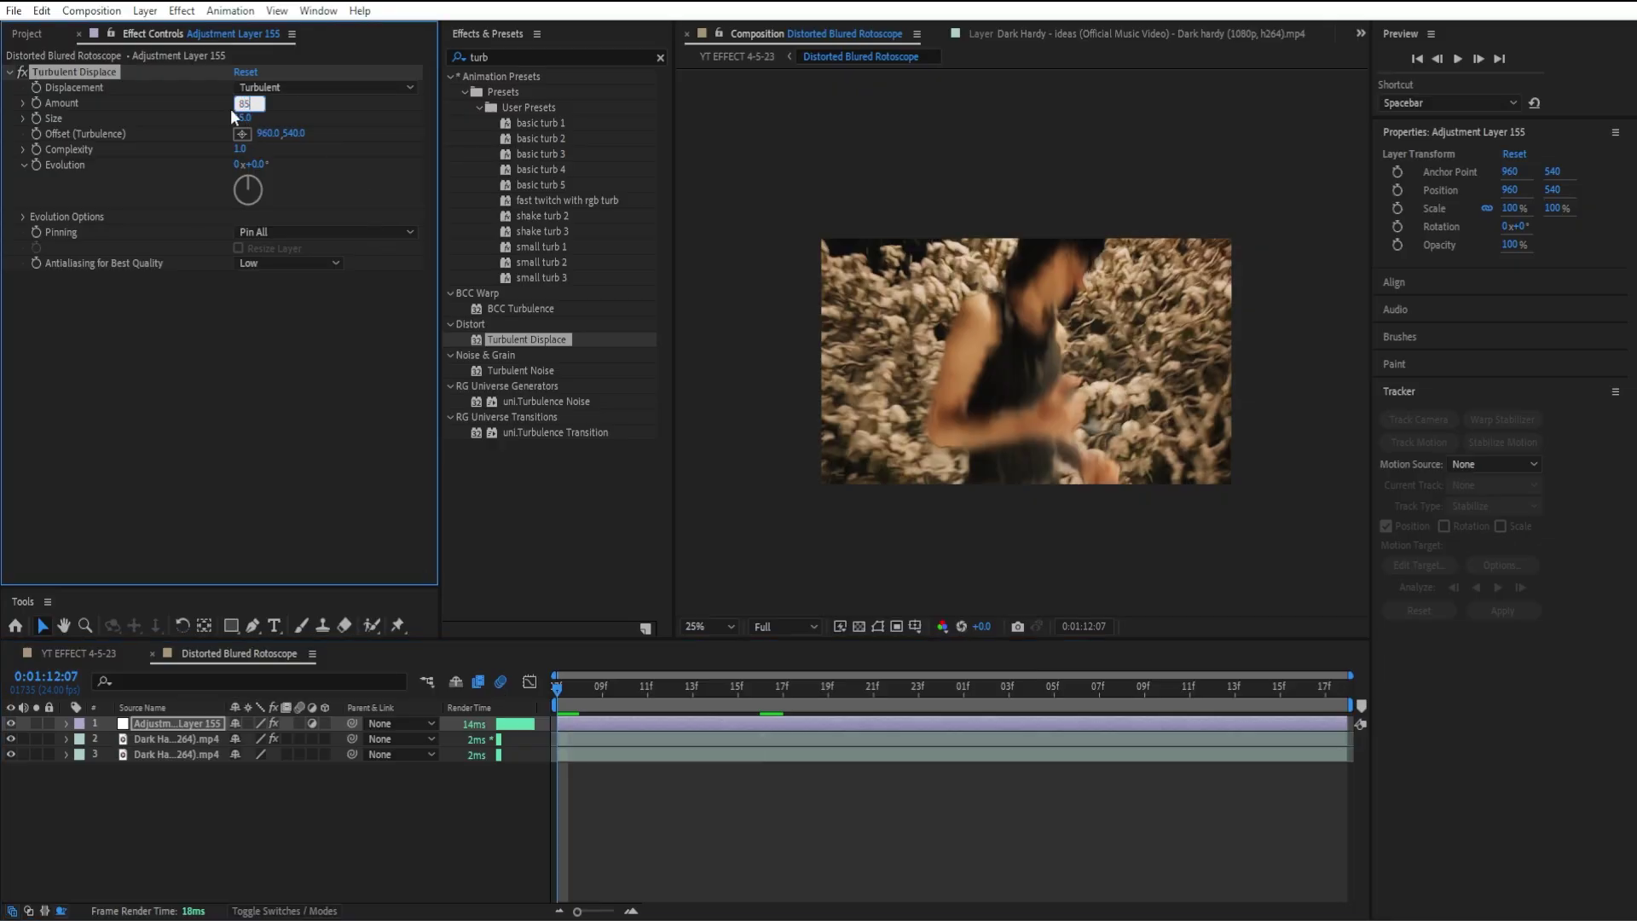
type("85")
key("Return")
- Switch Turbulent Displace to Horizontal Displacement and start keyframing its Amount at 850 at 0:01:12:07
left_click(367, 87)
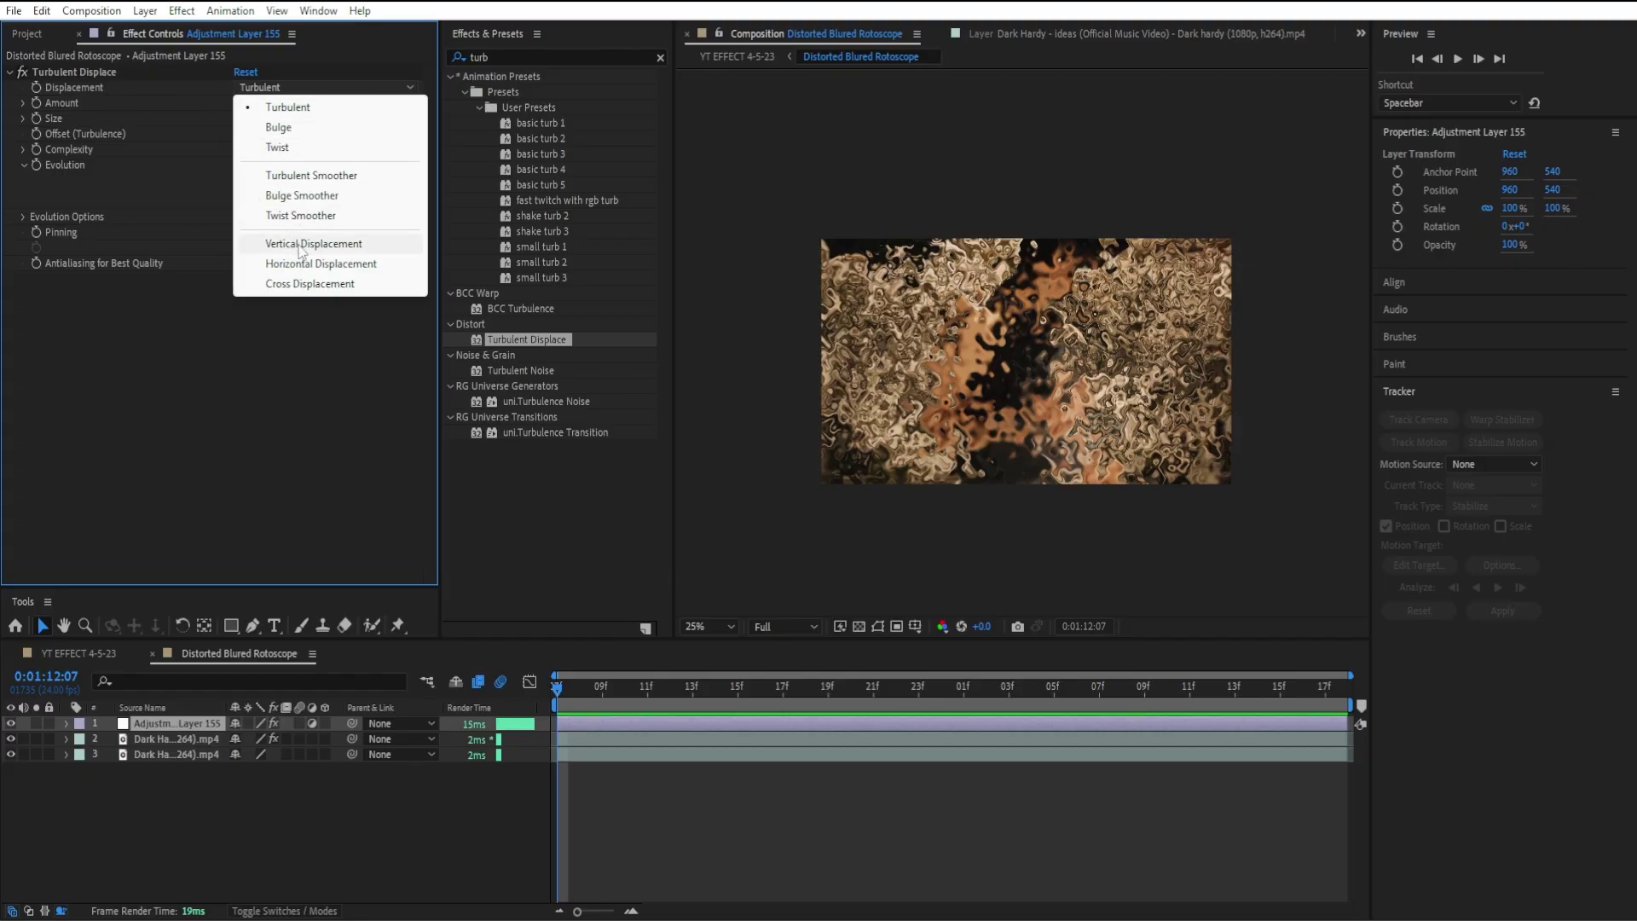
left_click(334, 263)
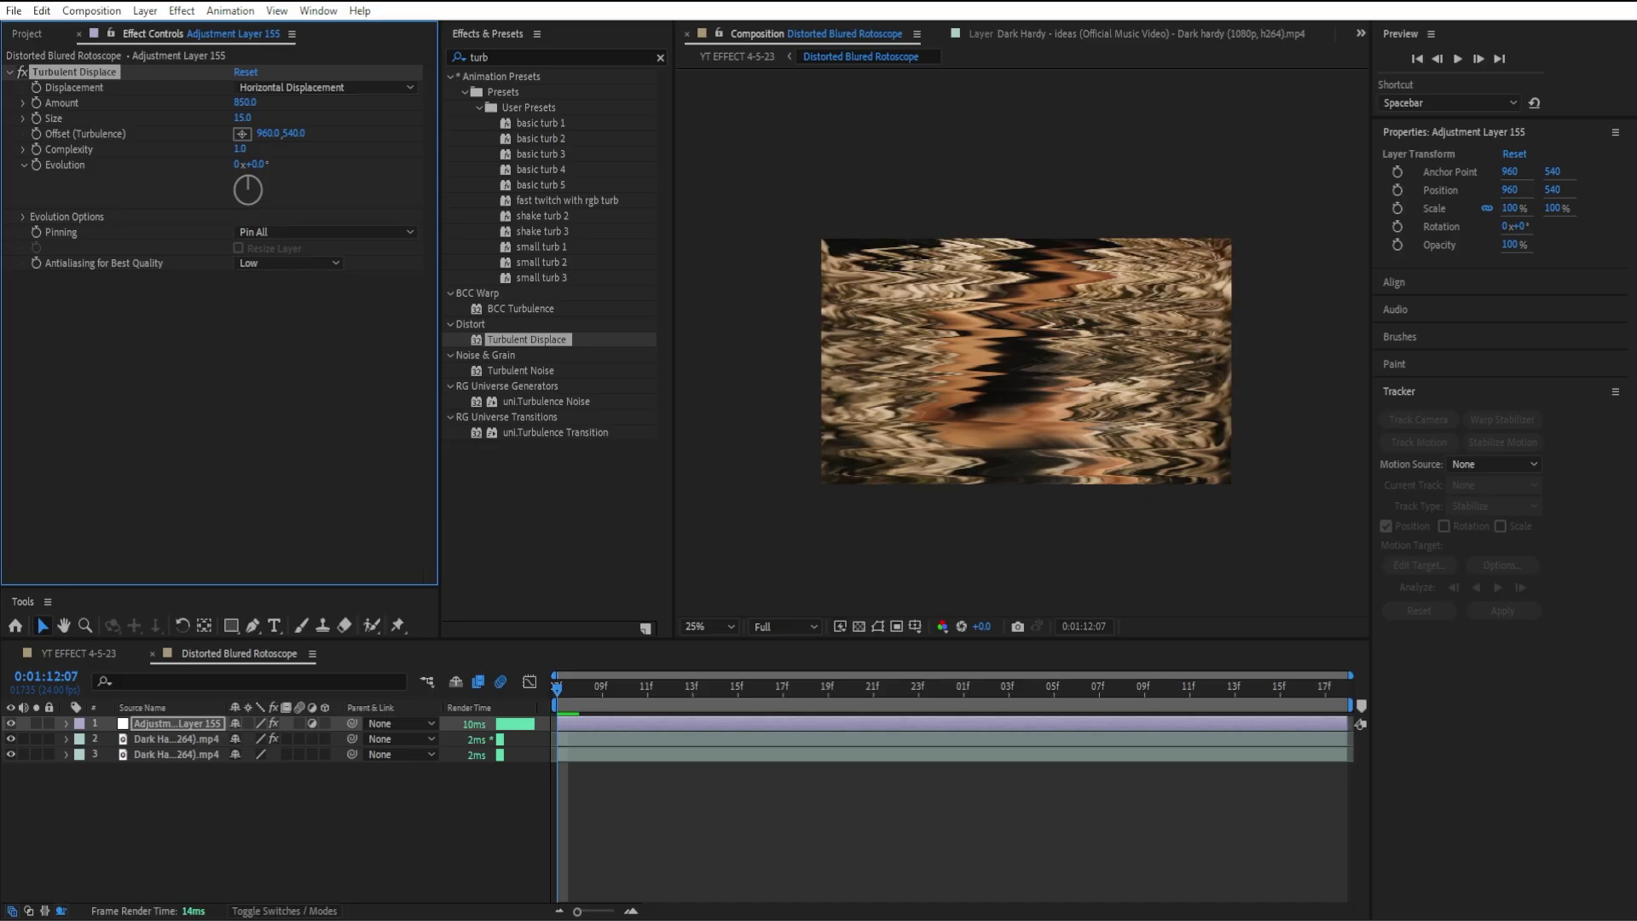
left_click(35, 103)
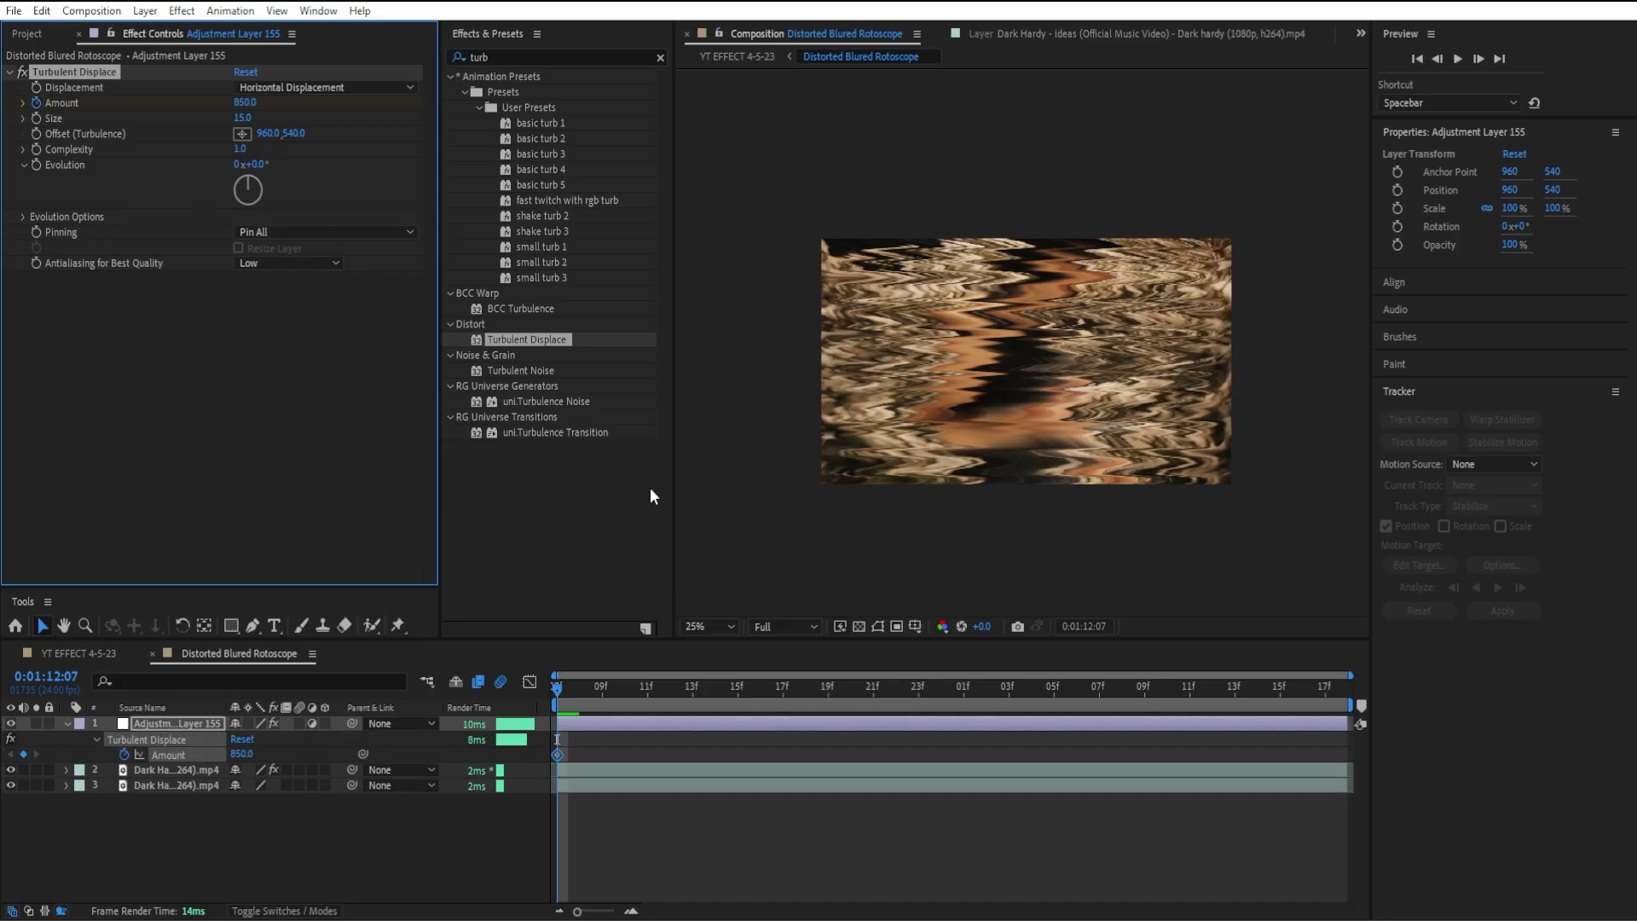
- Keyframe the Turbulent Displace Amount at 0 at 0:01:12:19 and apply Easy Ease to both Amount keyframes
left_click_drag(815, 695, 827, 696)
left_click_drag(238, 110, 148, 261)
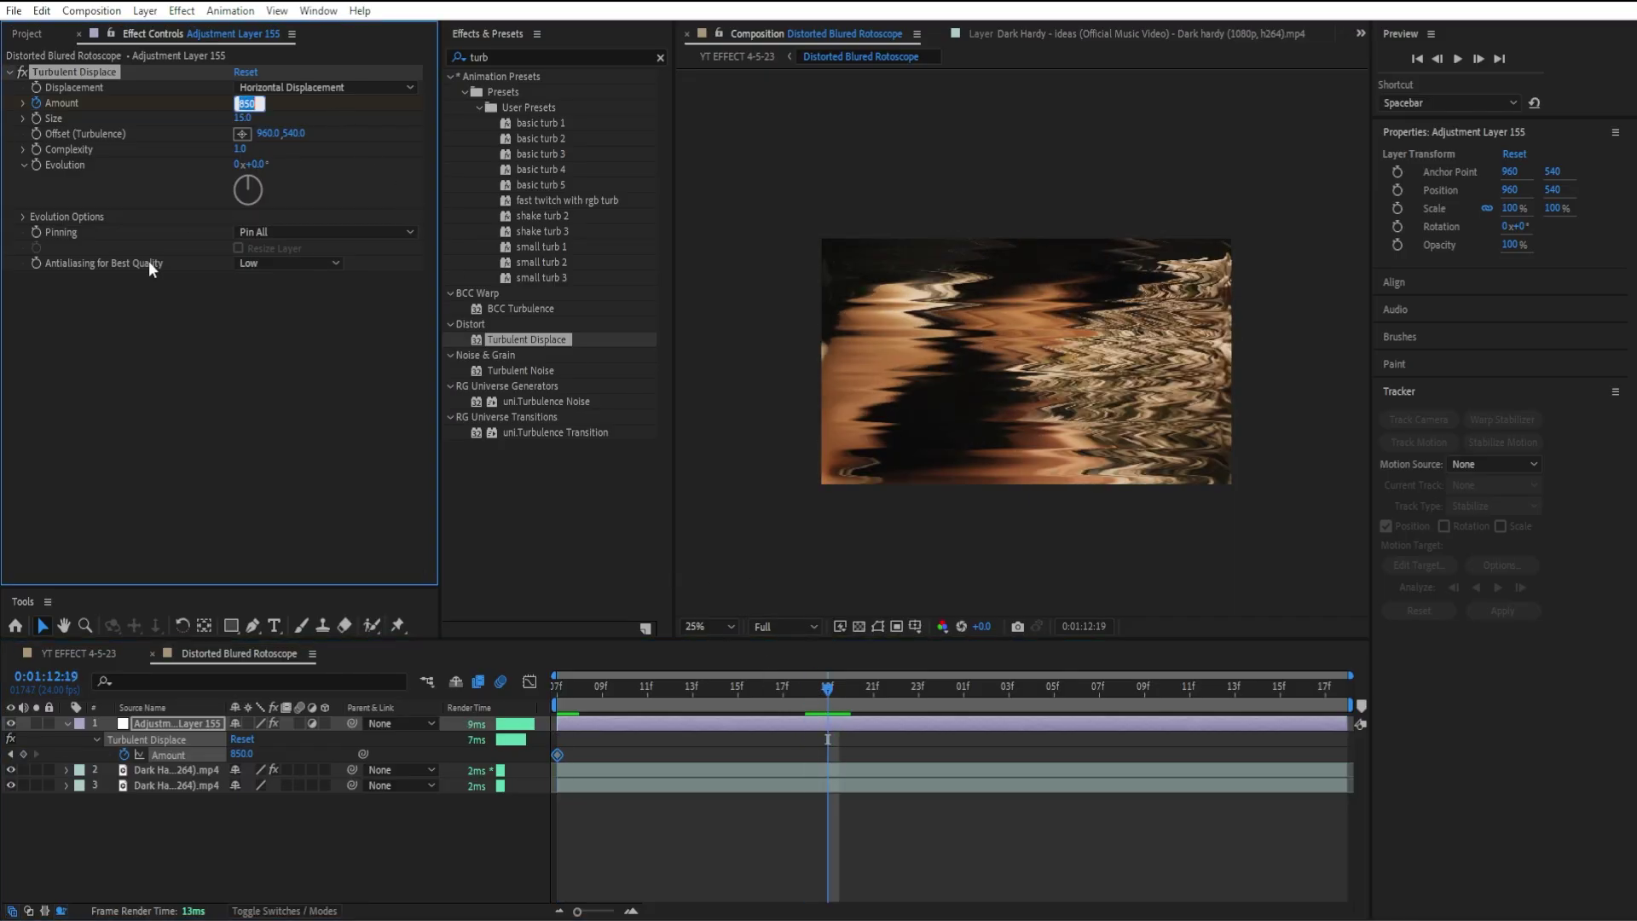
left_click_drag(827, 708, 671, 707)
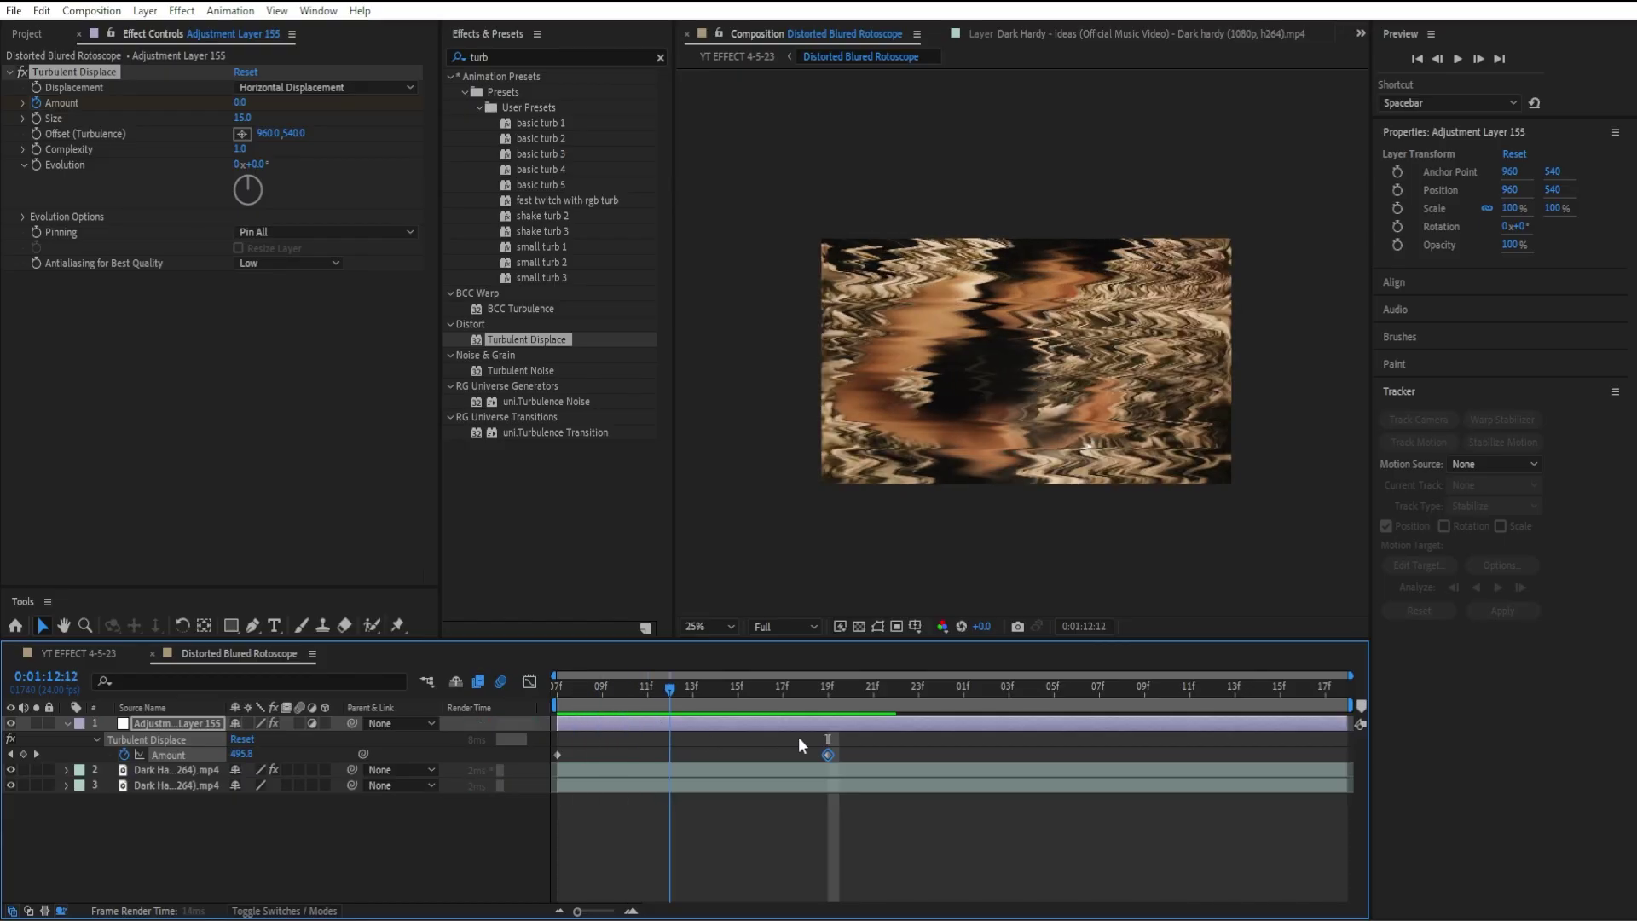
left_click_drag(856, 752, 503, 755)
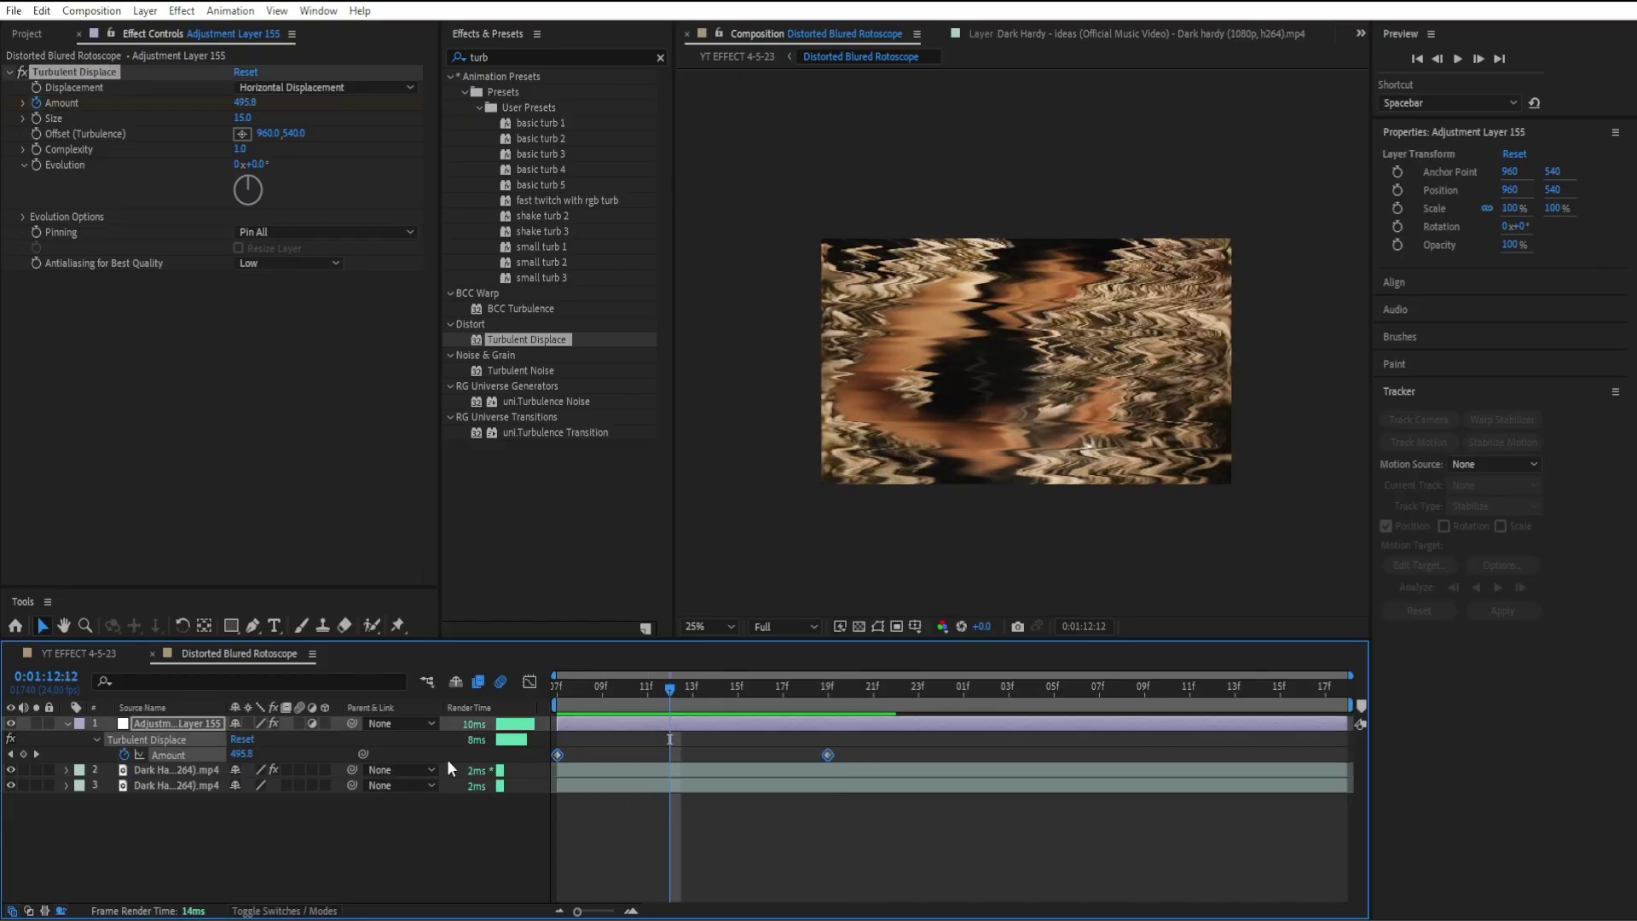
key("F9")
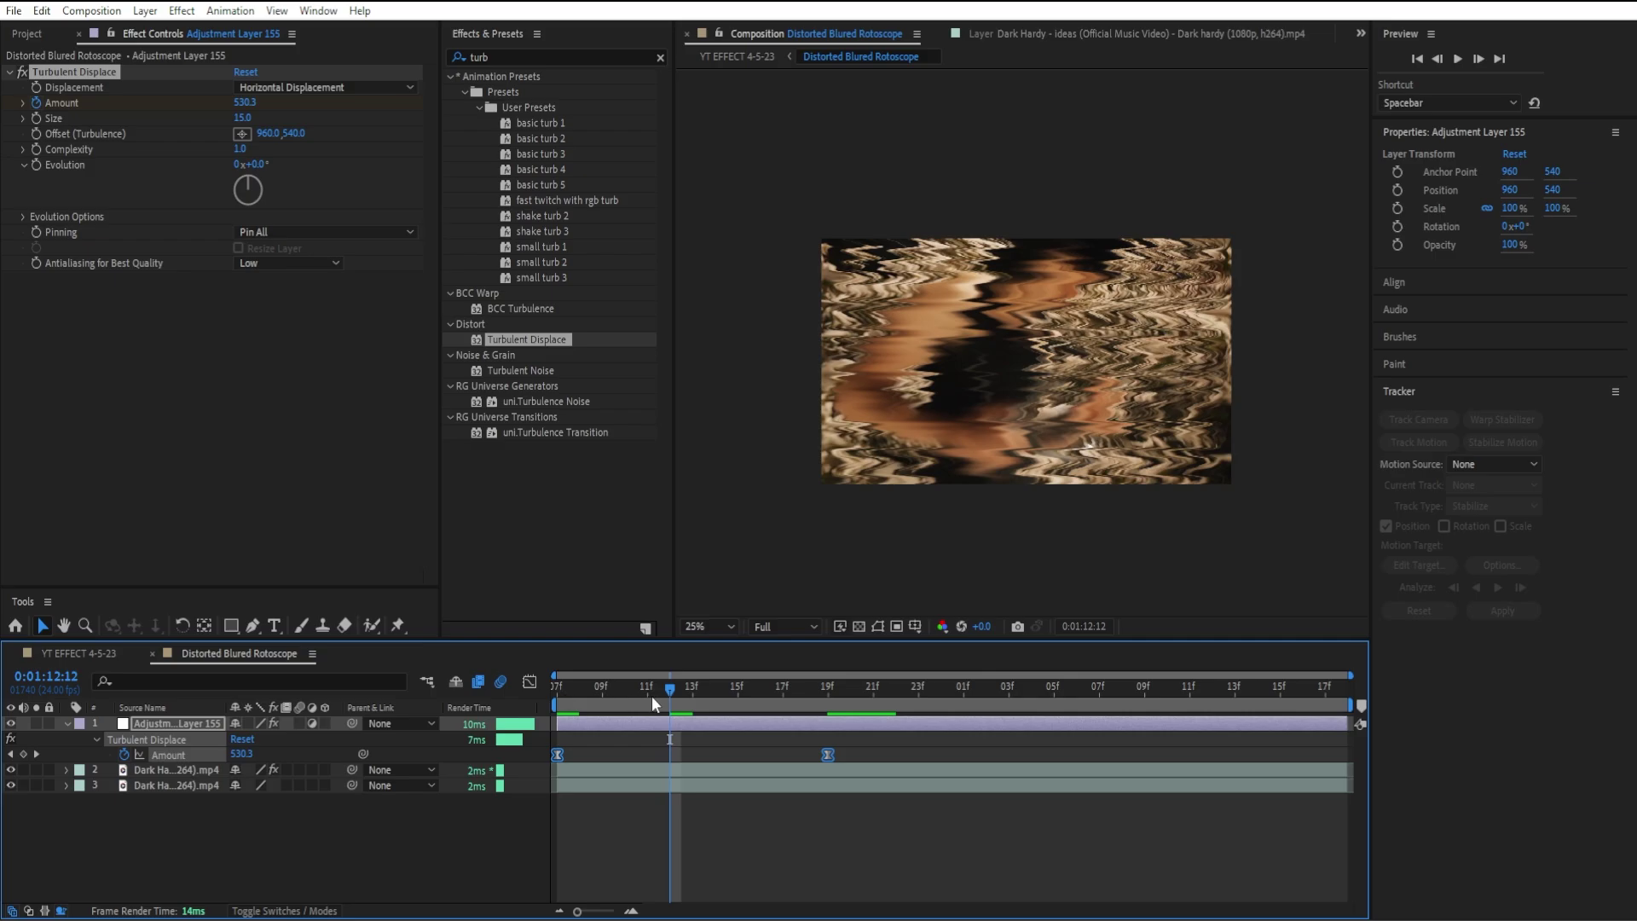
- Shape the Amount curve in the Graph Editor so the distortion falls steeply right after the first keyframe
mouse_move(651, 695)
left_mouse_down()
mouse_move(810, 692)
mouse_move(647, 700)
left_mouse_up()
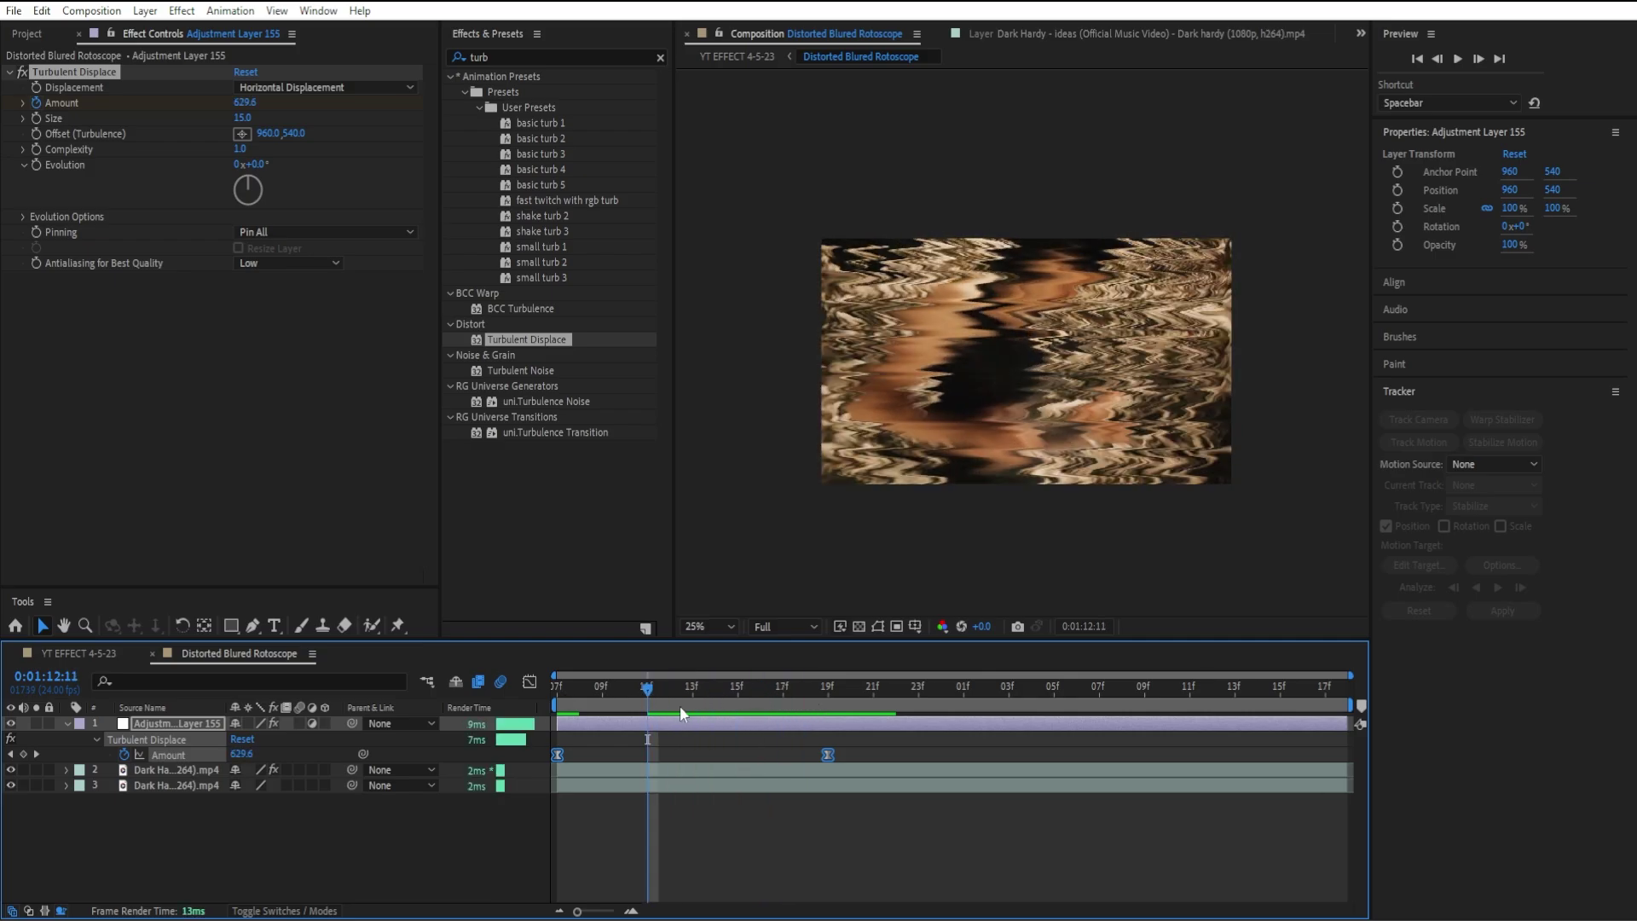
left_click(530, 683)
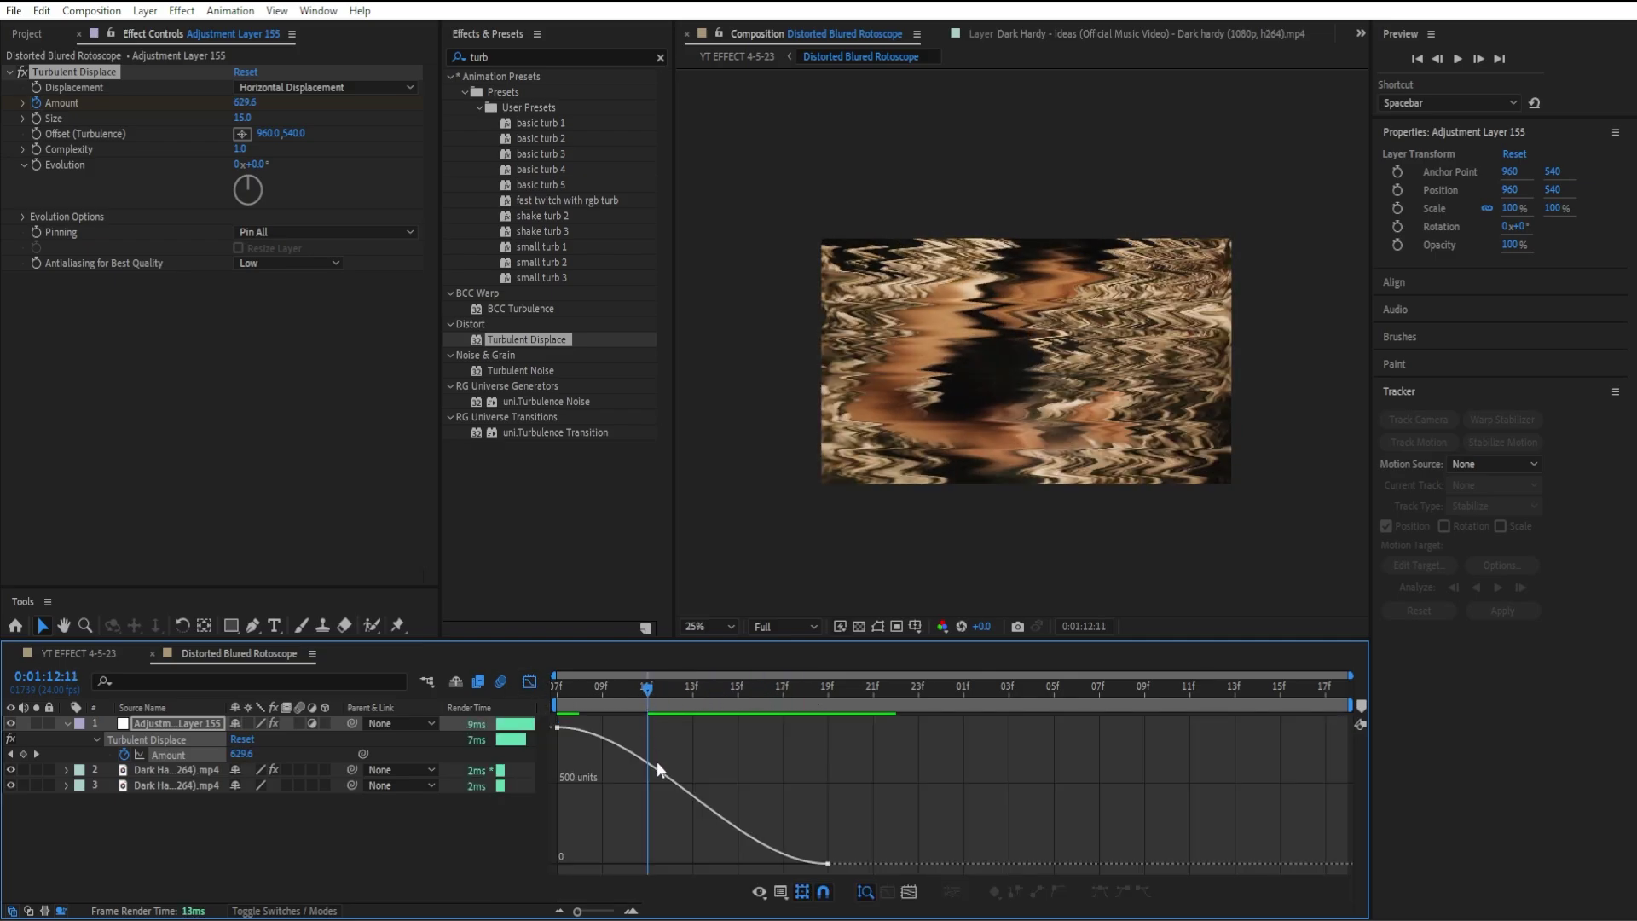
right_click(658, 768)
left_click(643, 732)
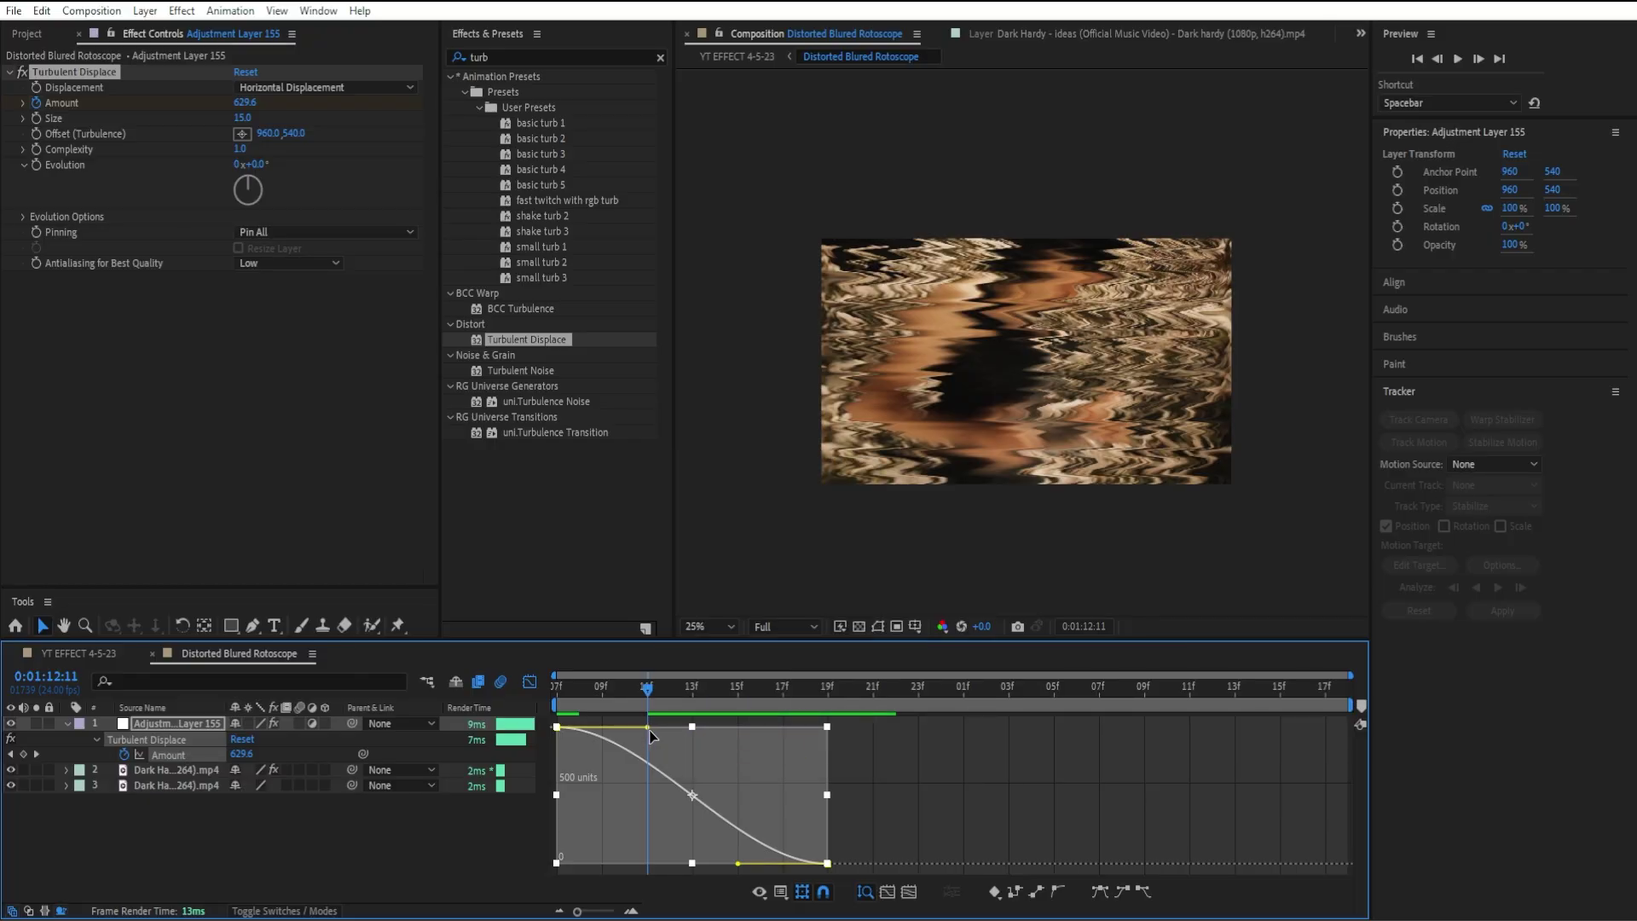
left_click_drag(648, 728, 540, 873)
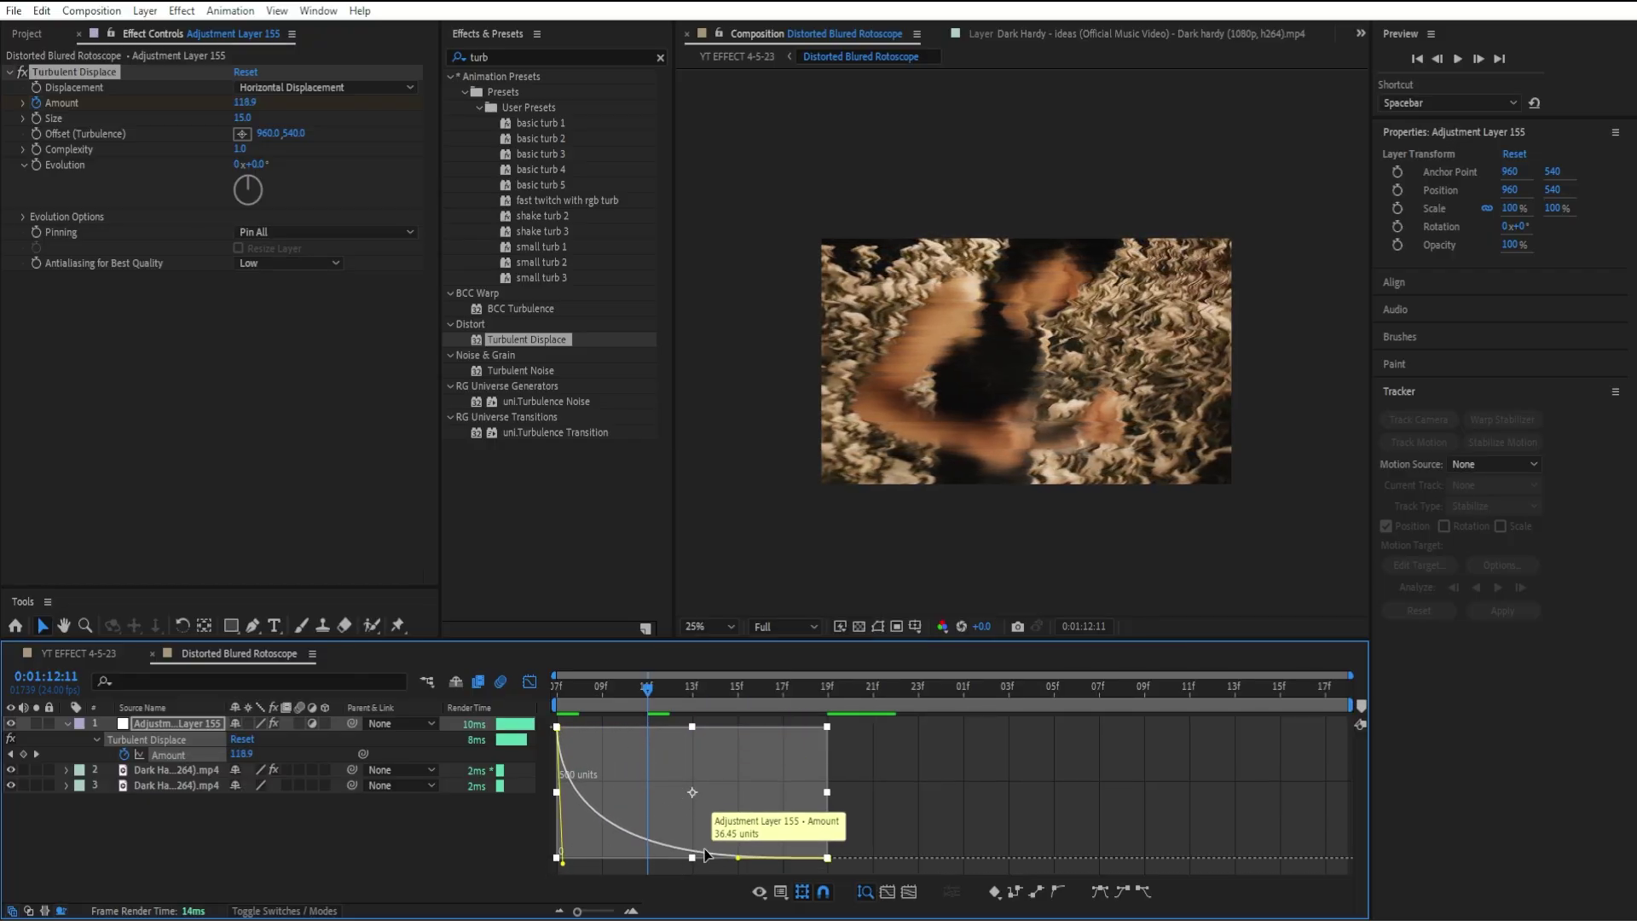
- Try an even sharper Amount falloff by extending the last keyframe's handle back to the start, preview it, and undo the change
left_click_drag(738, 859, 549, 864)
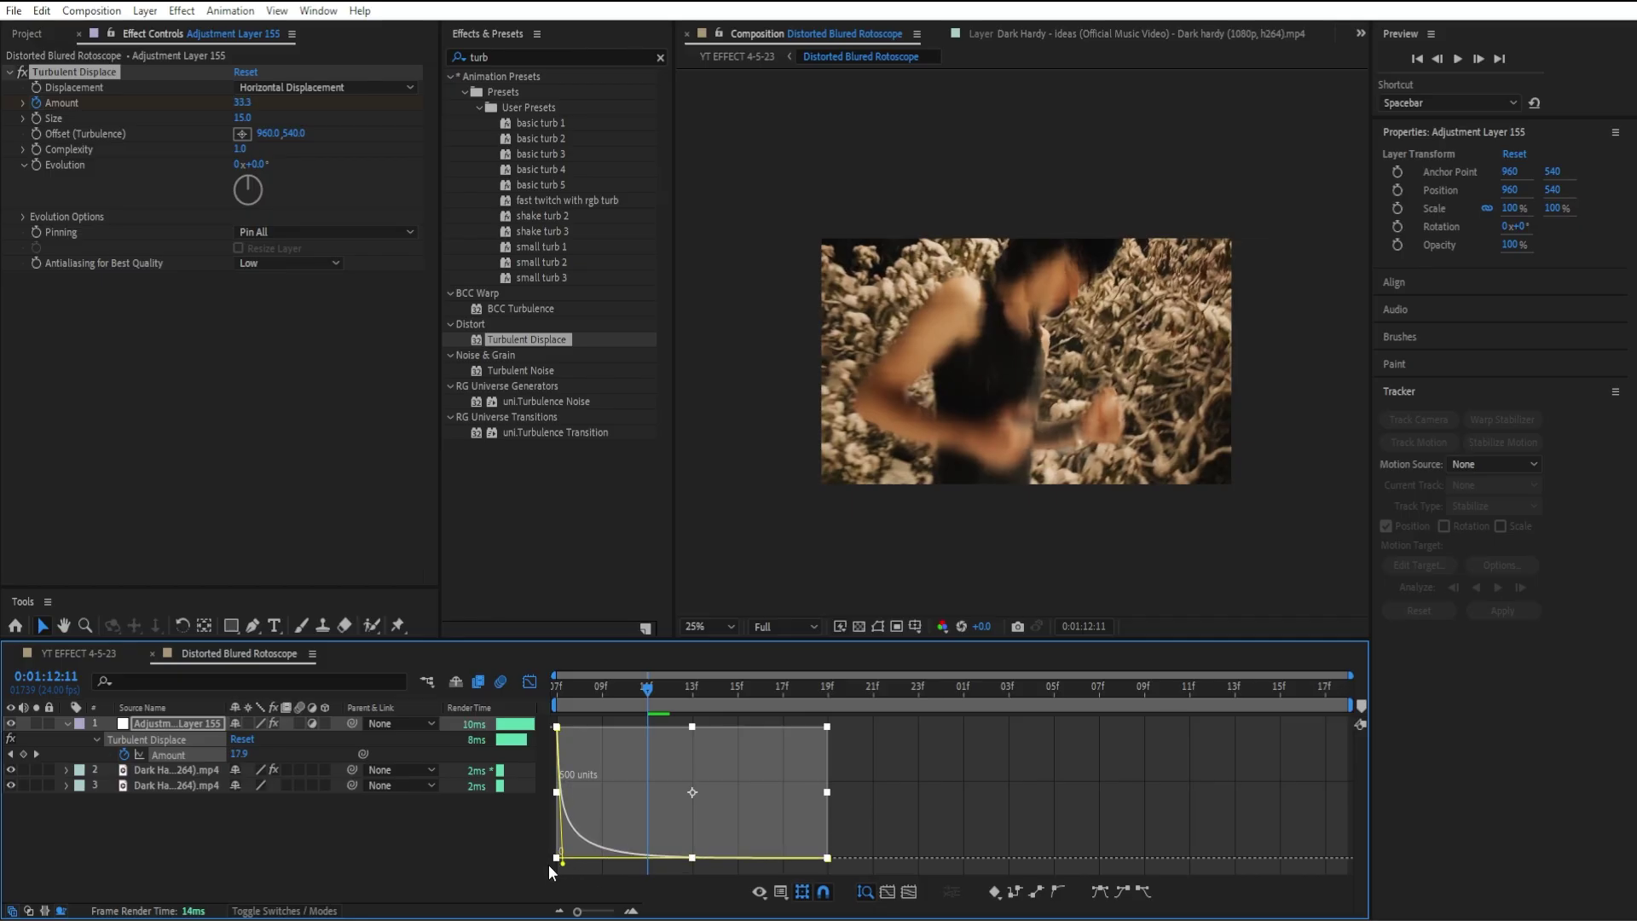
left_click_drag(631, 688, 501, 716)
key("space")
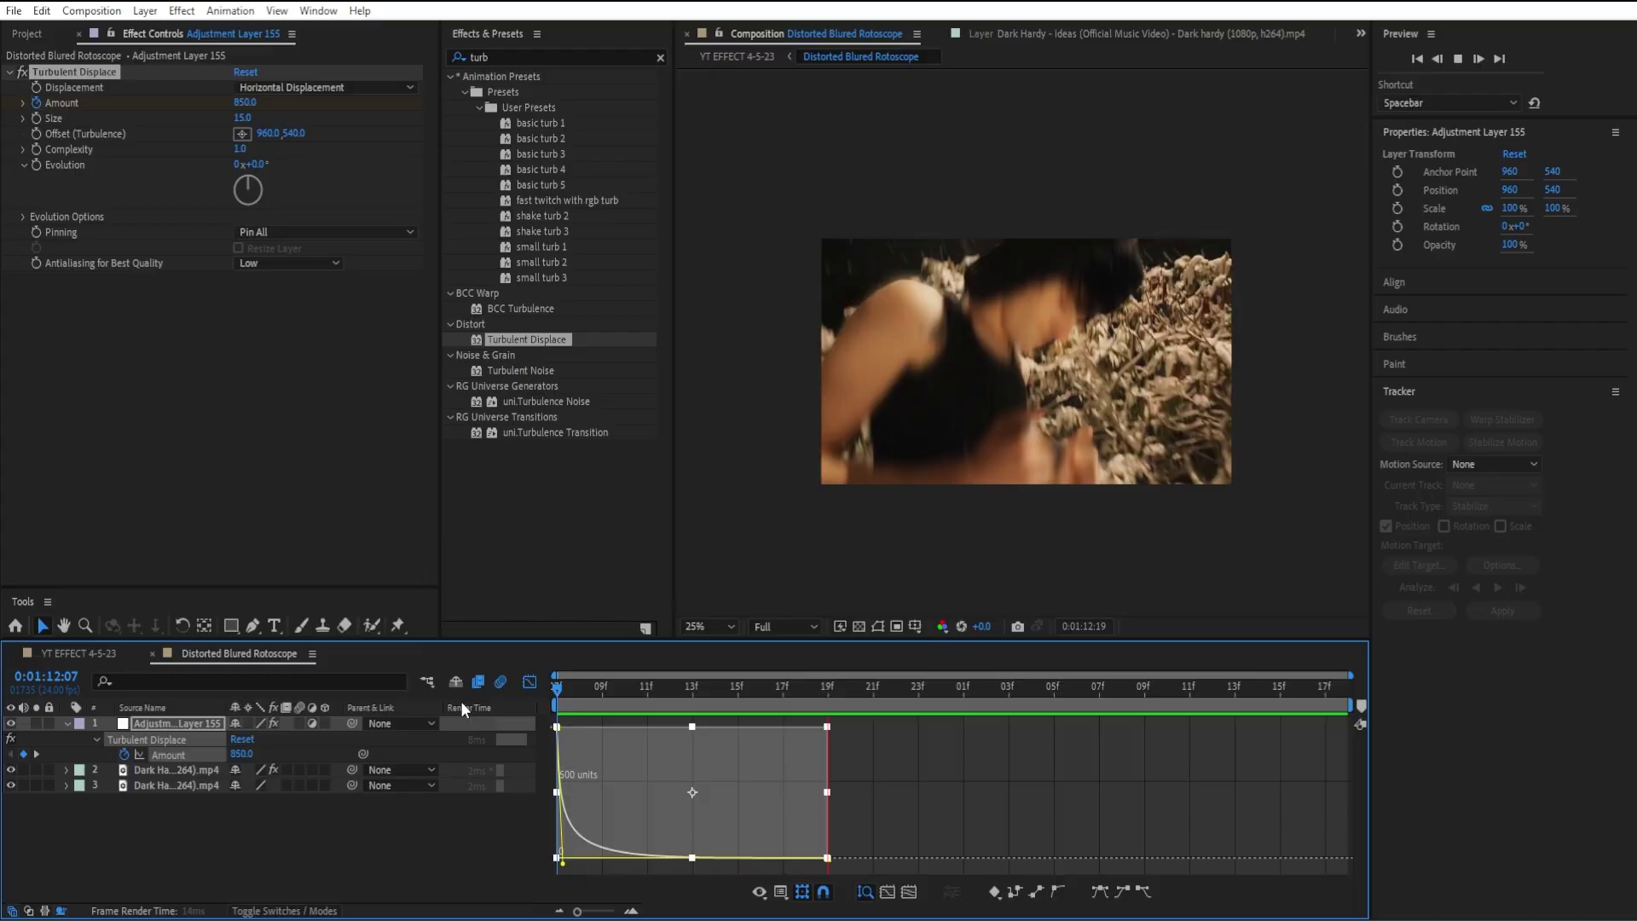
key("space")
key("ctrl+z")
- Preview the distortion with the current Amount curve and return from the Graph Editor to the layer view
key("space")
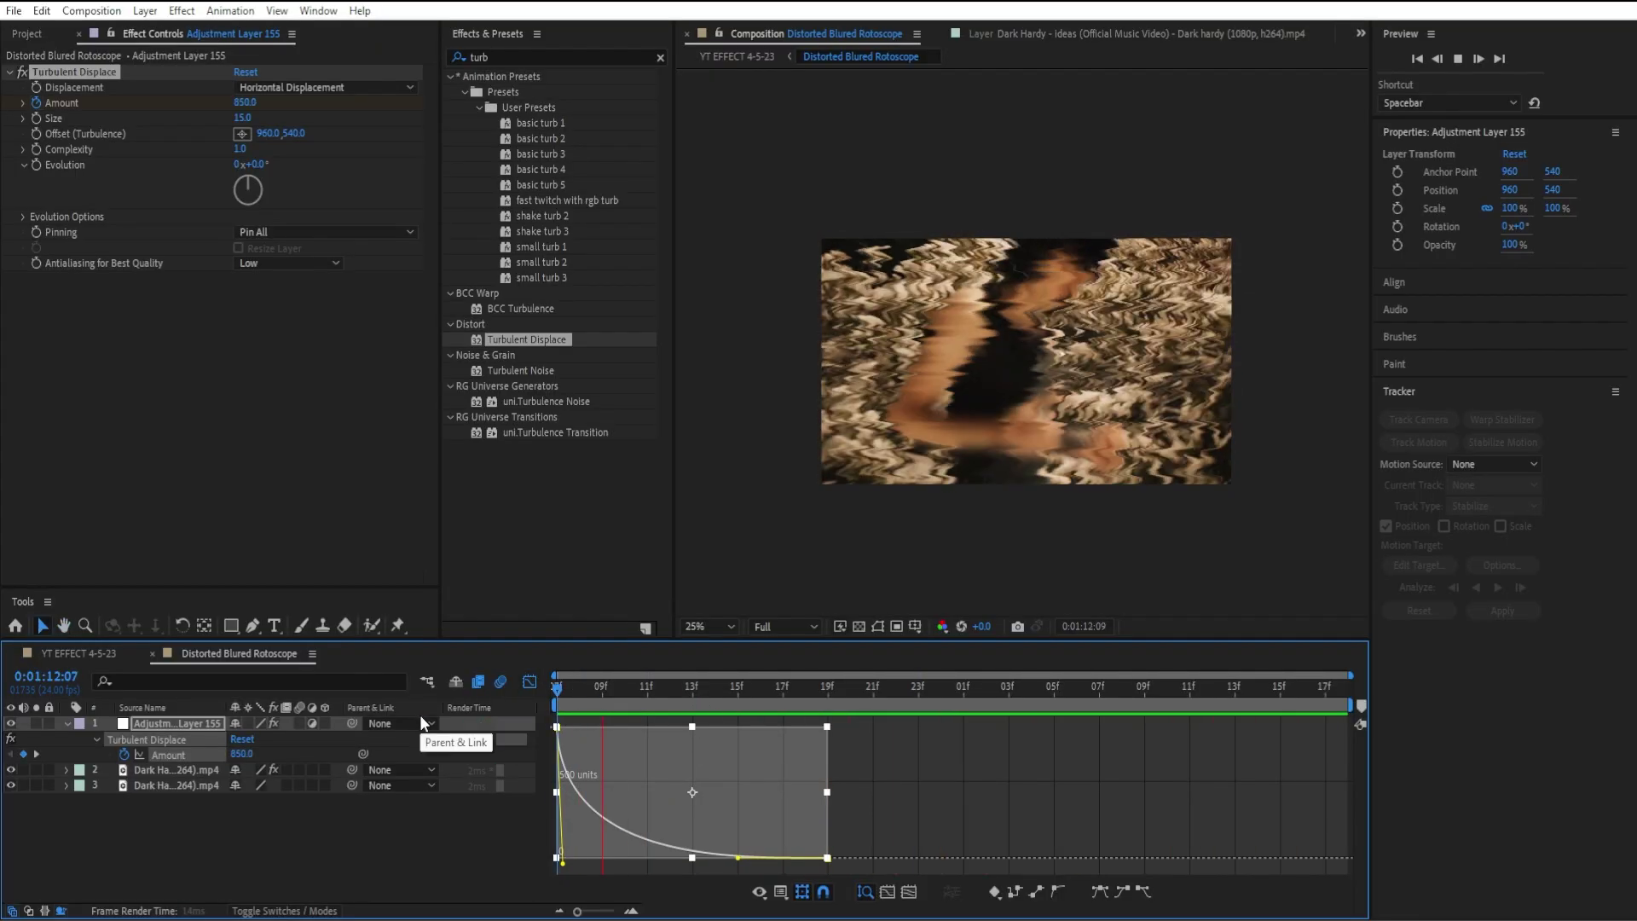
key("space")
left_click(530, 681)
left_click(697, 820)
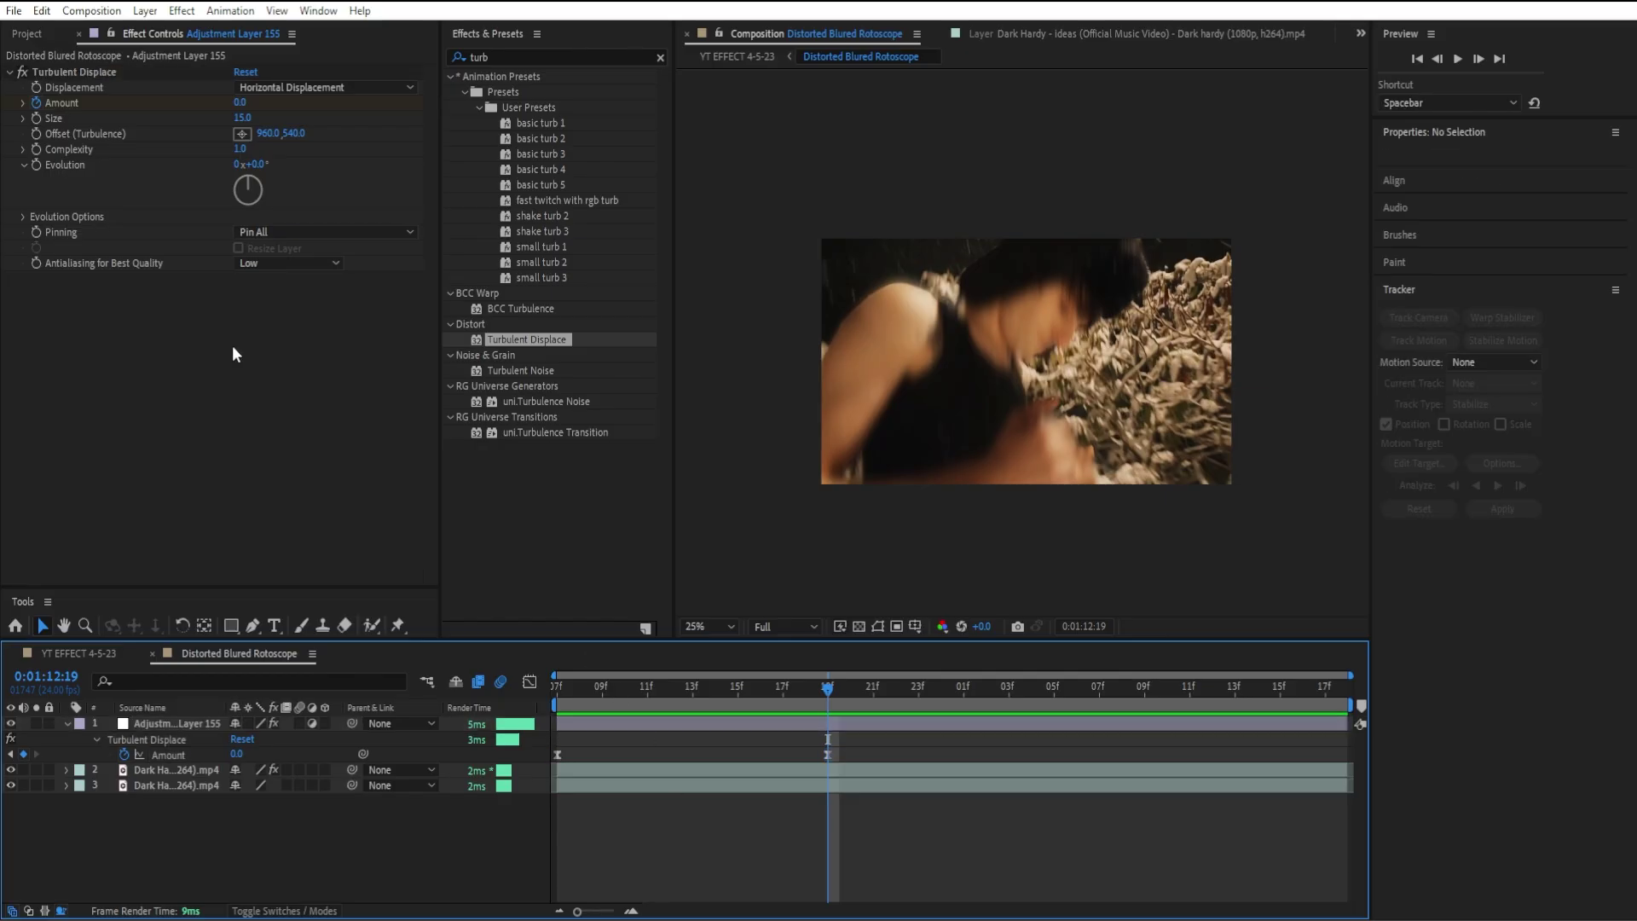
- Add the S_Hotspots effect to the adjustment layer below Turbulent Displace and check the look at 0:01:12:21
left_click(9, 72)
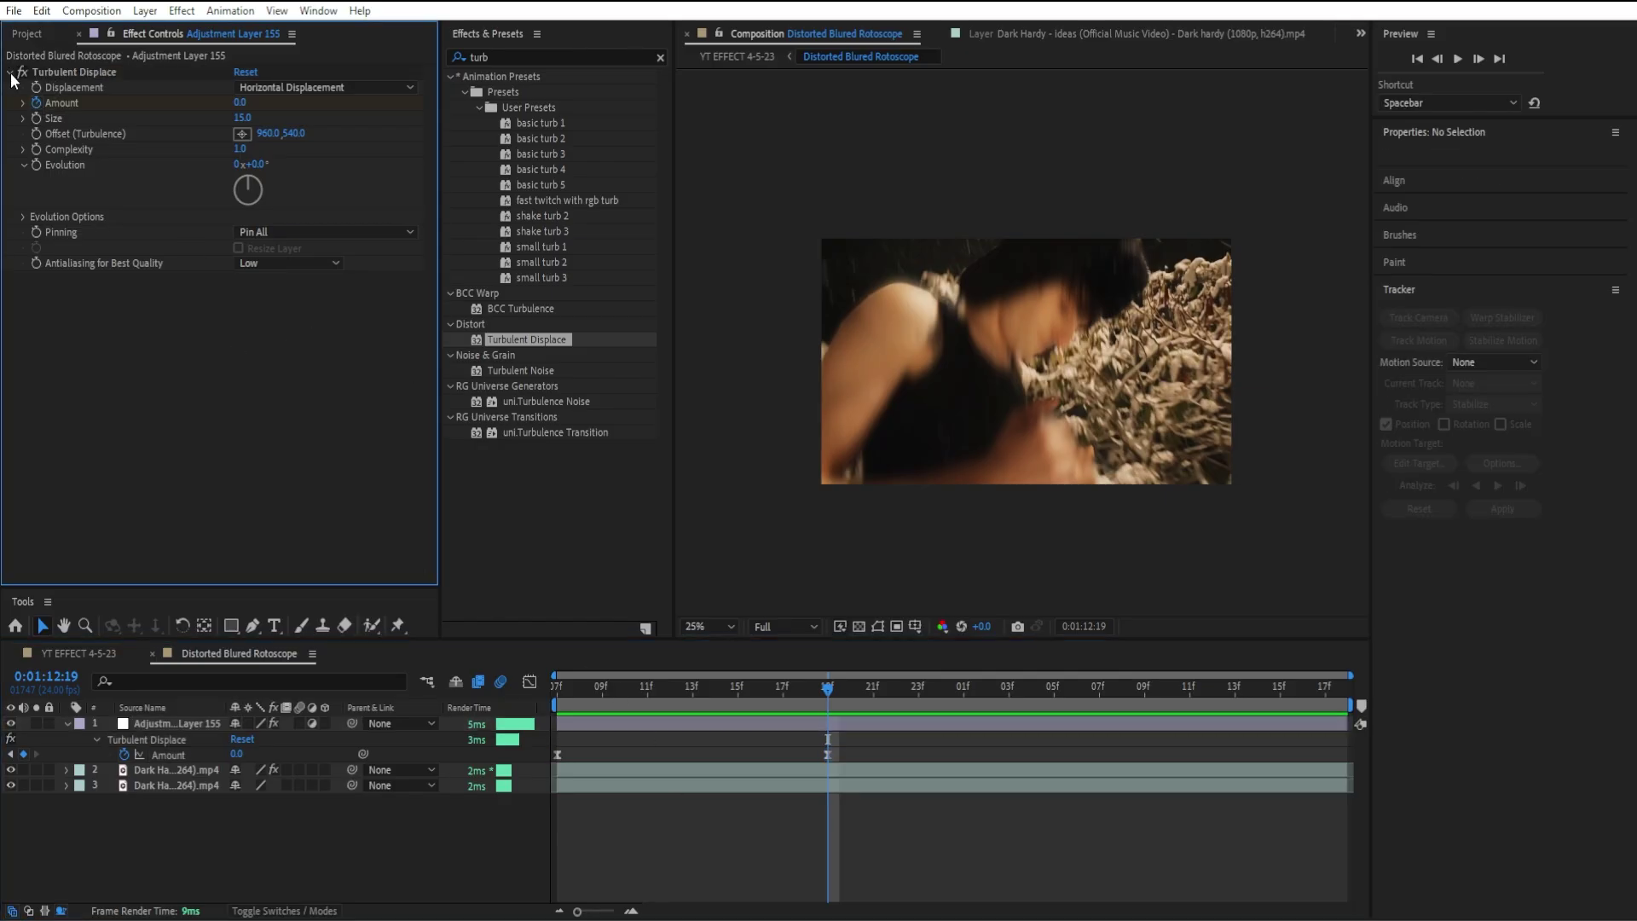
left_click(660, 58)
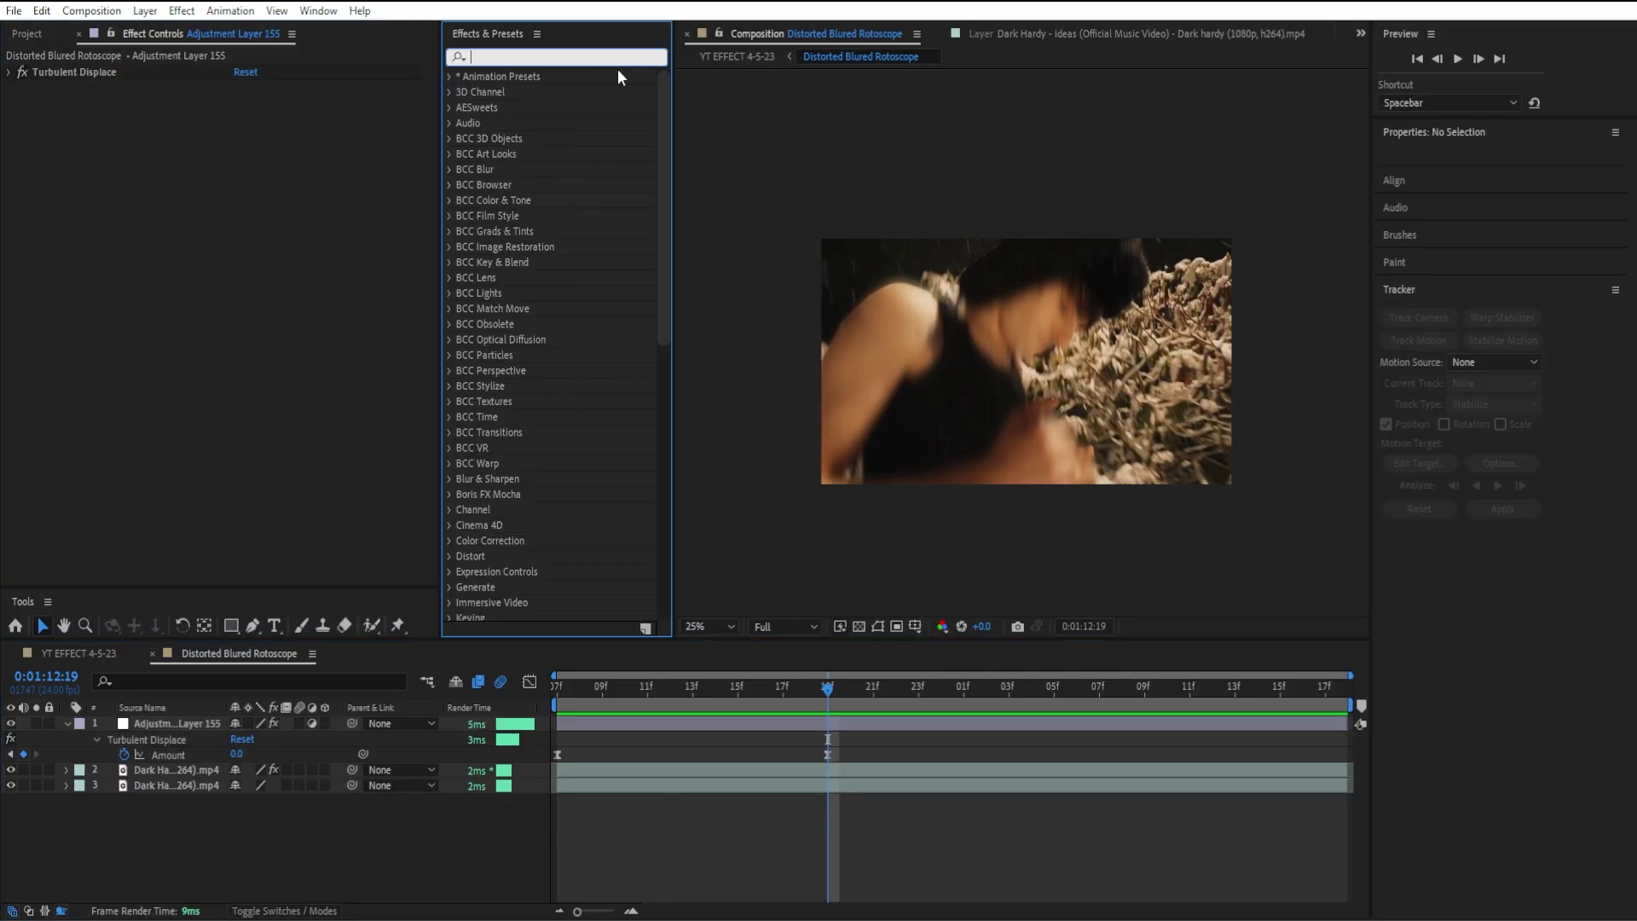
type("s_hot")
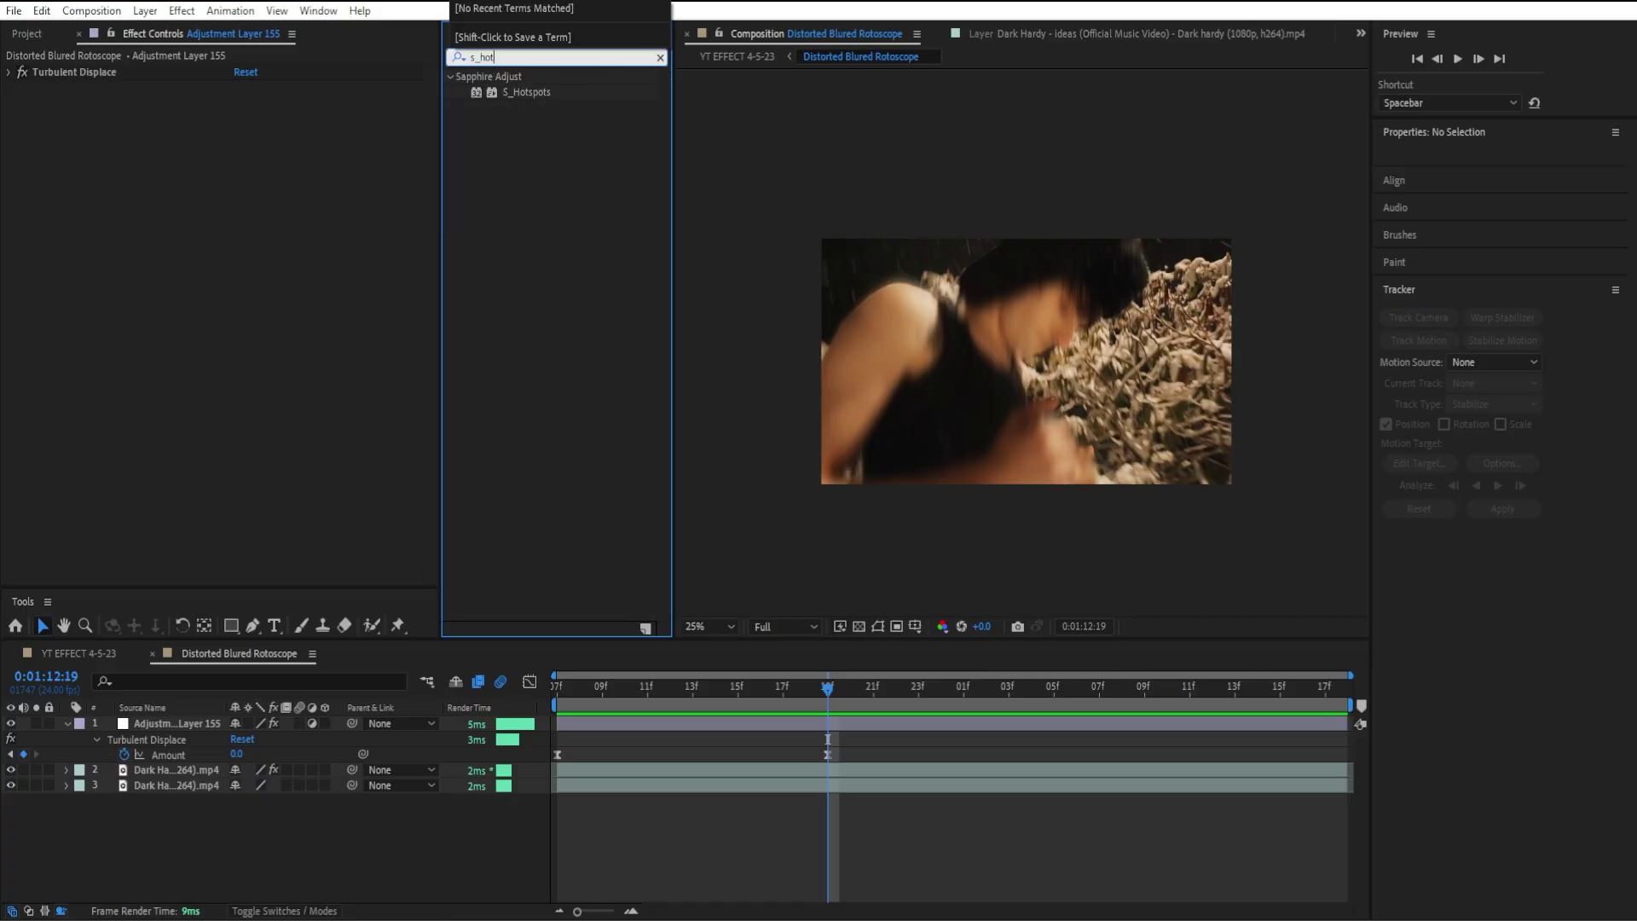
left_click_drag(571, 94, 230, 244)
left_click_drag(683, 670, 873, 746)
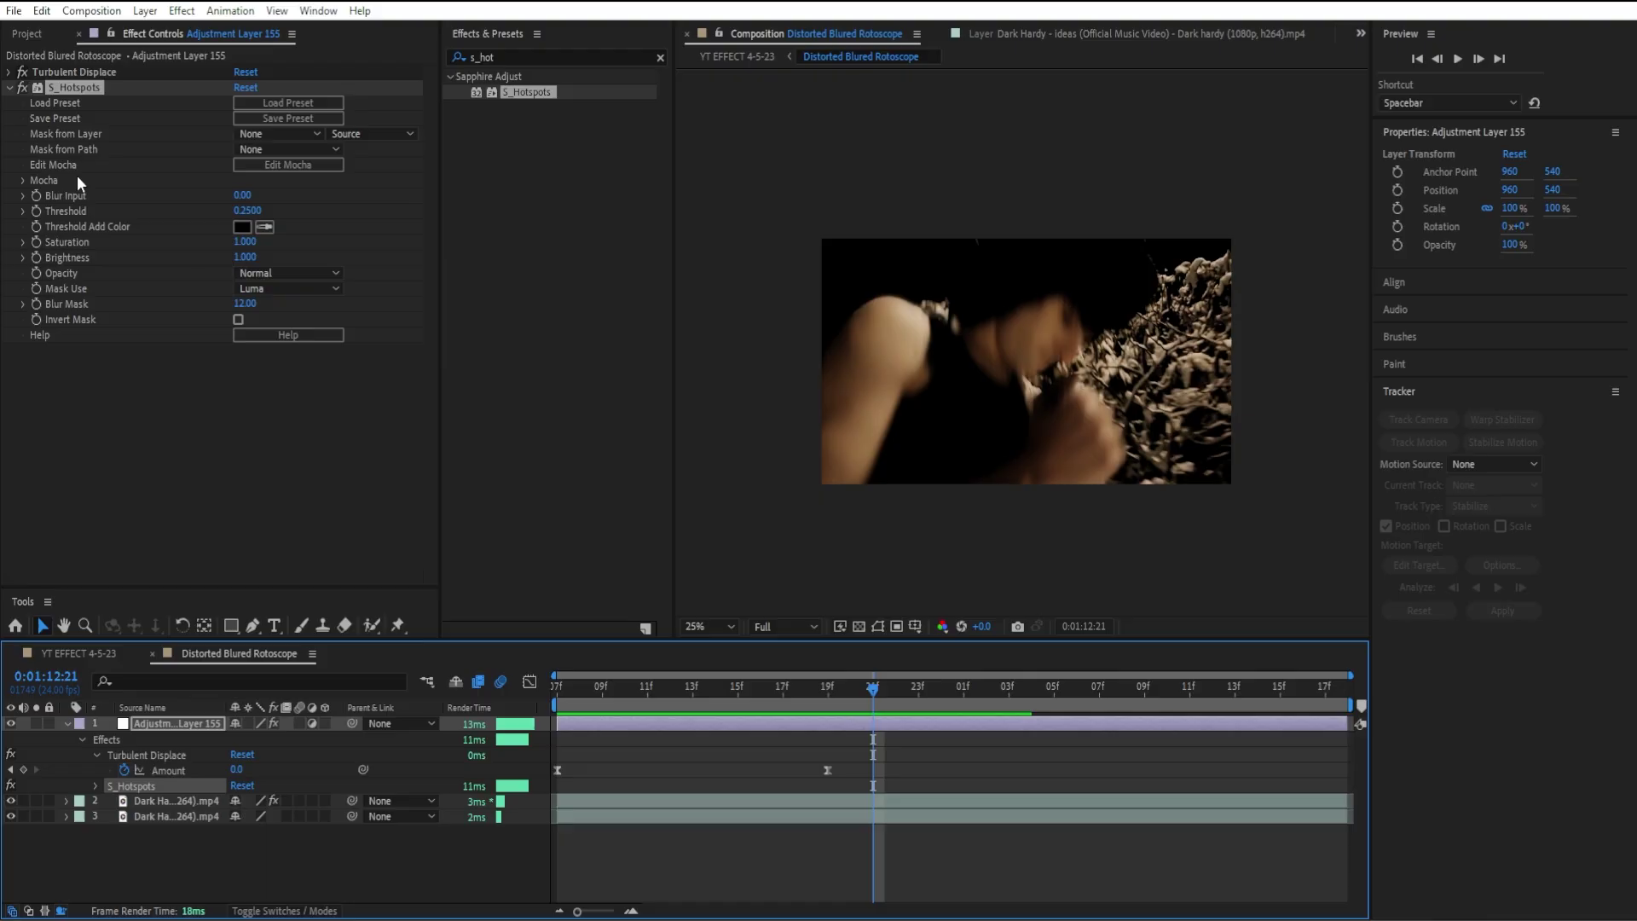
left_click(12, 88)
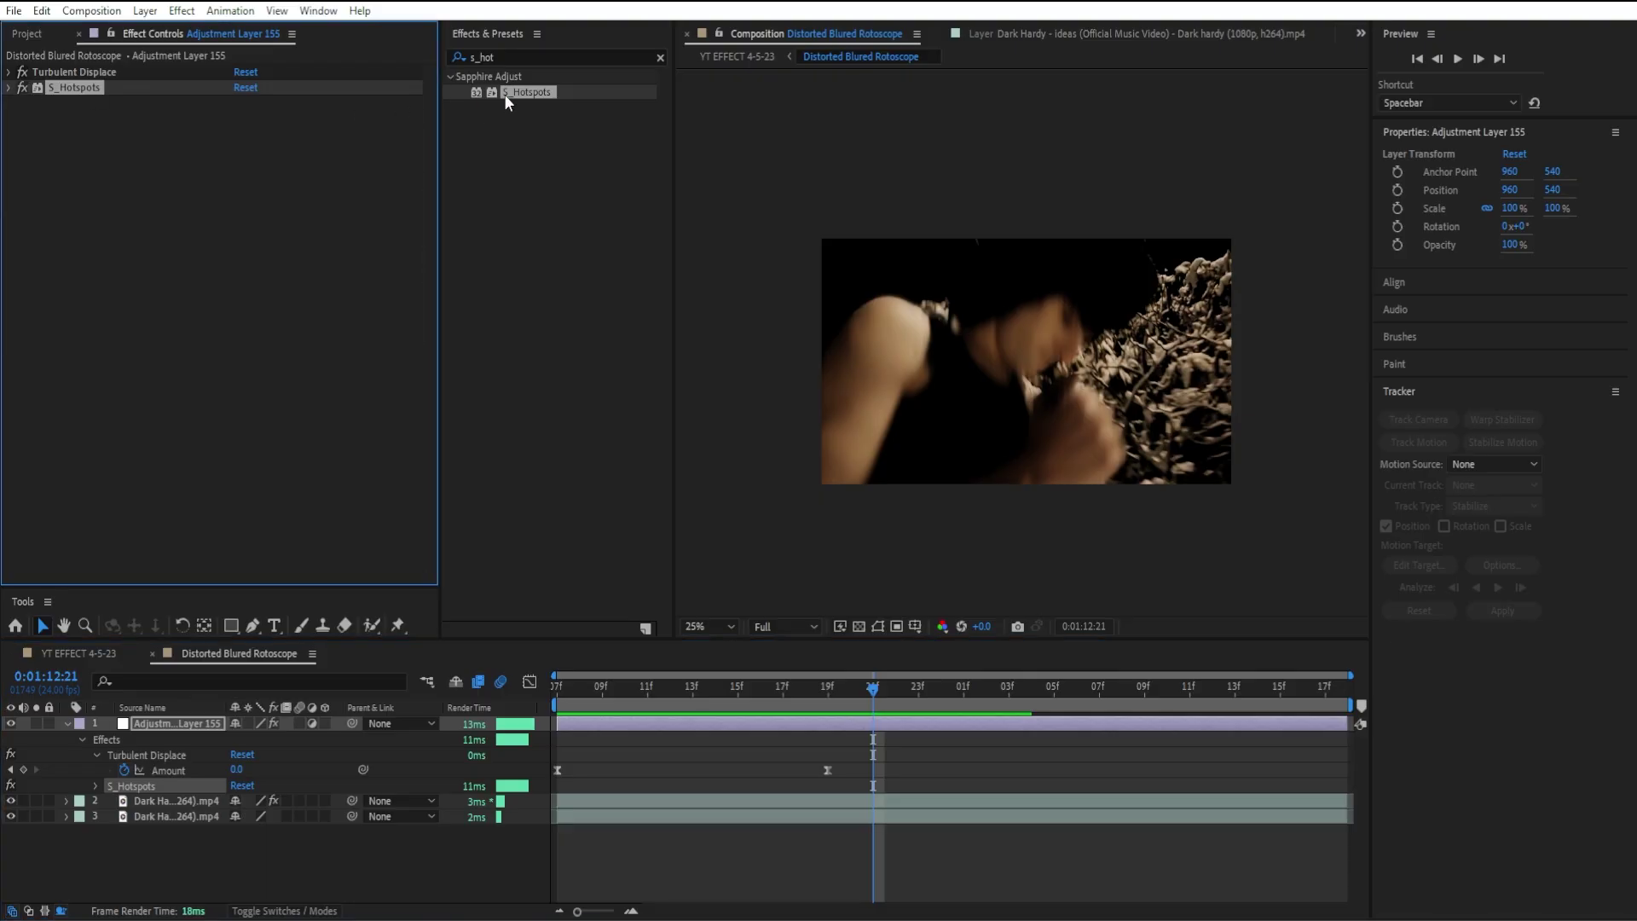
- Try darkening the image with a Curves effect as an alternative to S_Hotspots, delete it and re-enable S_Hotspots
left_click(659, 57)
type("curb")
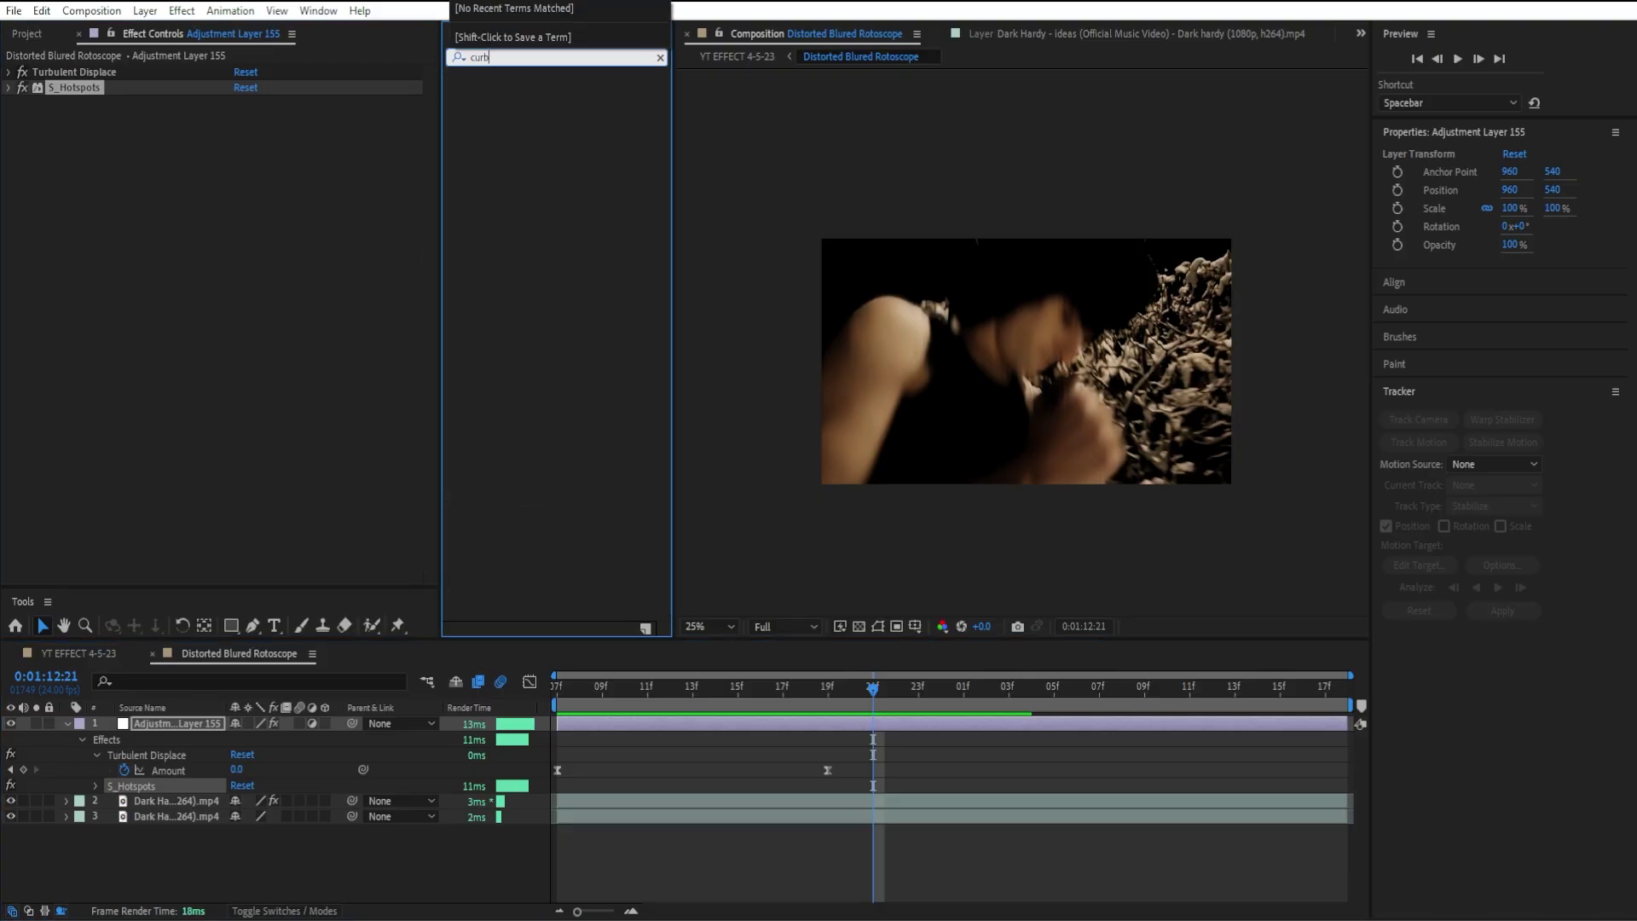
key("BackSpace")
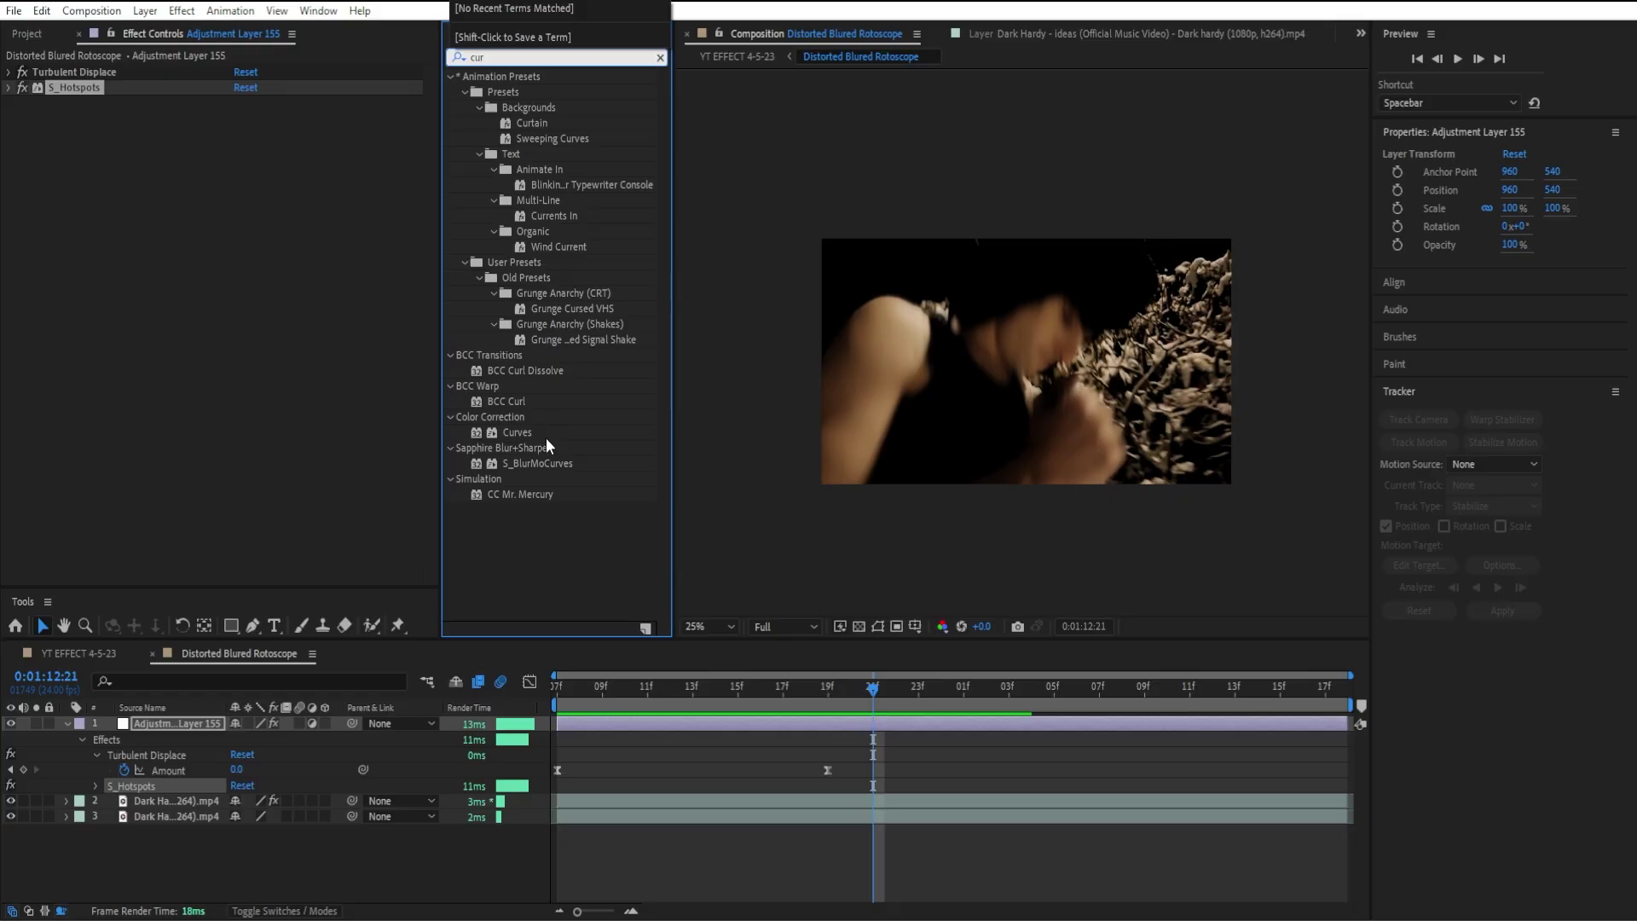
left_click_drag(517, 432, 249, 377)
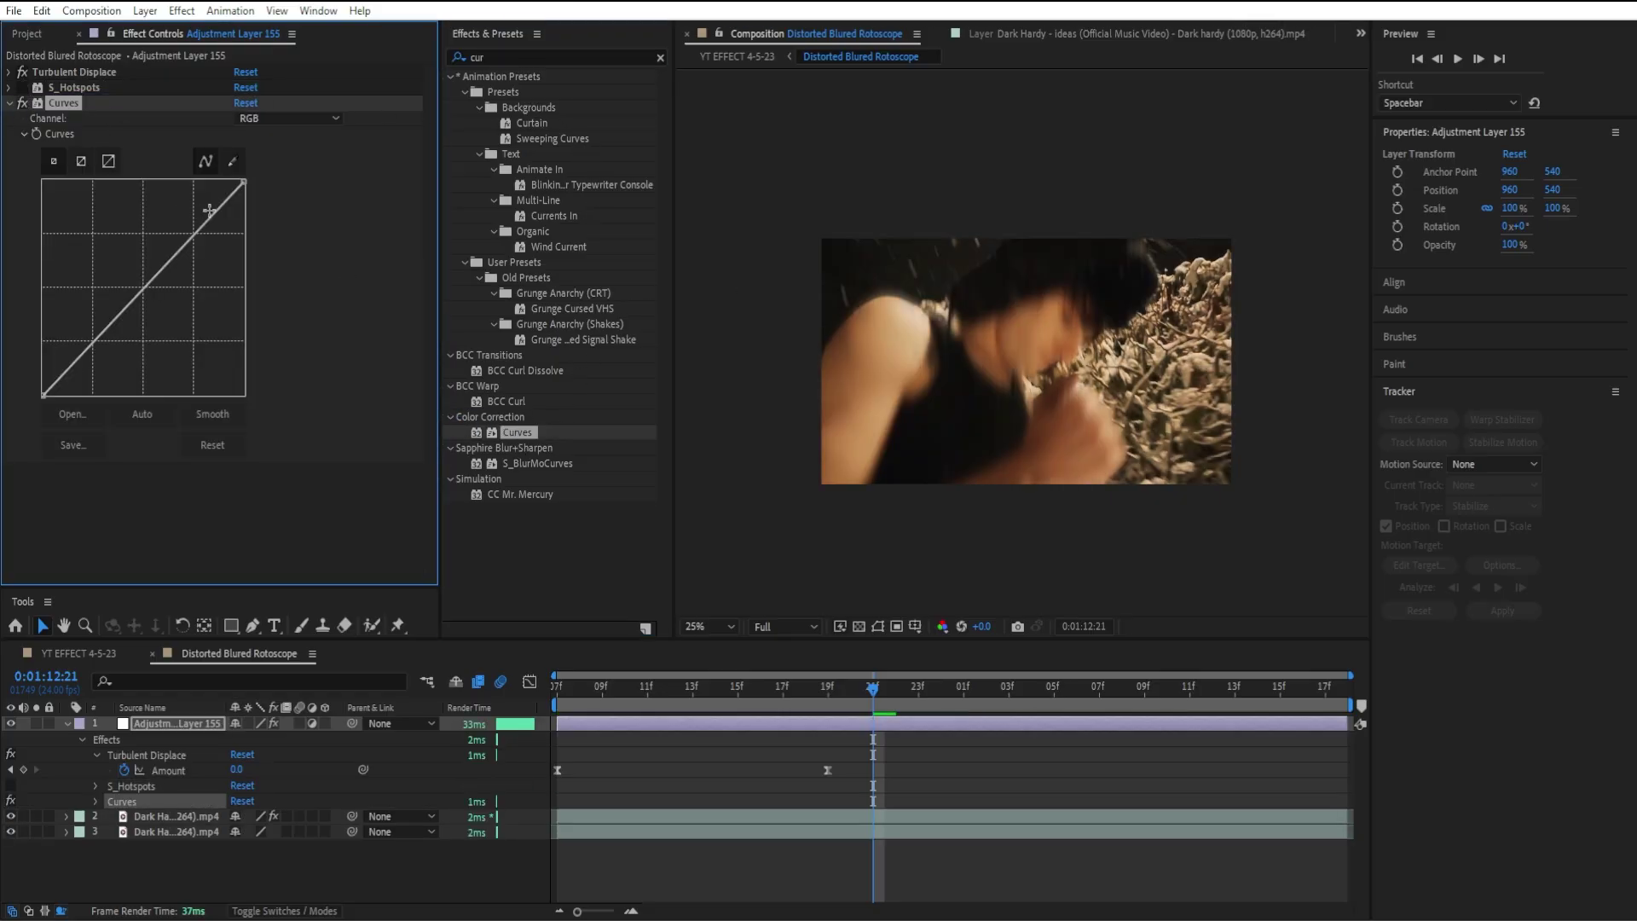
left_click_drag(208, 211, 213, 237)
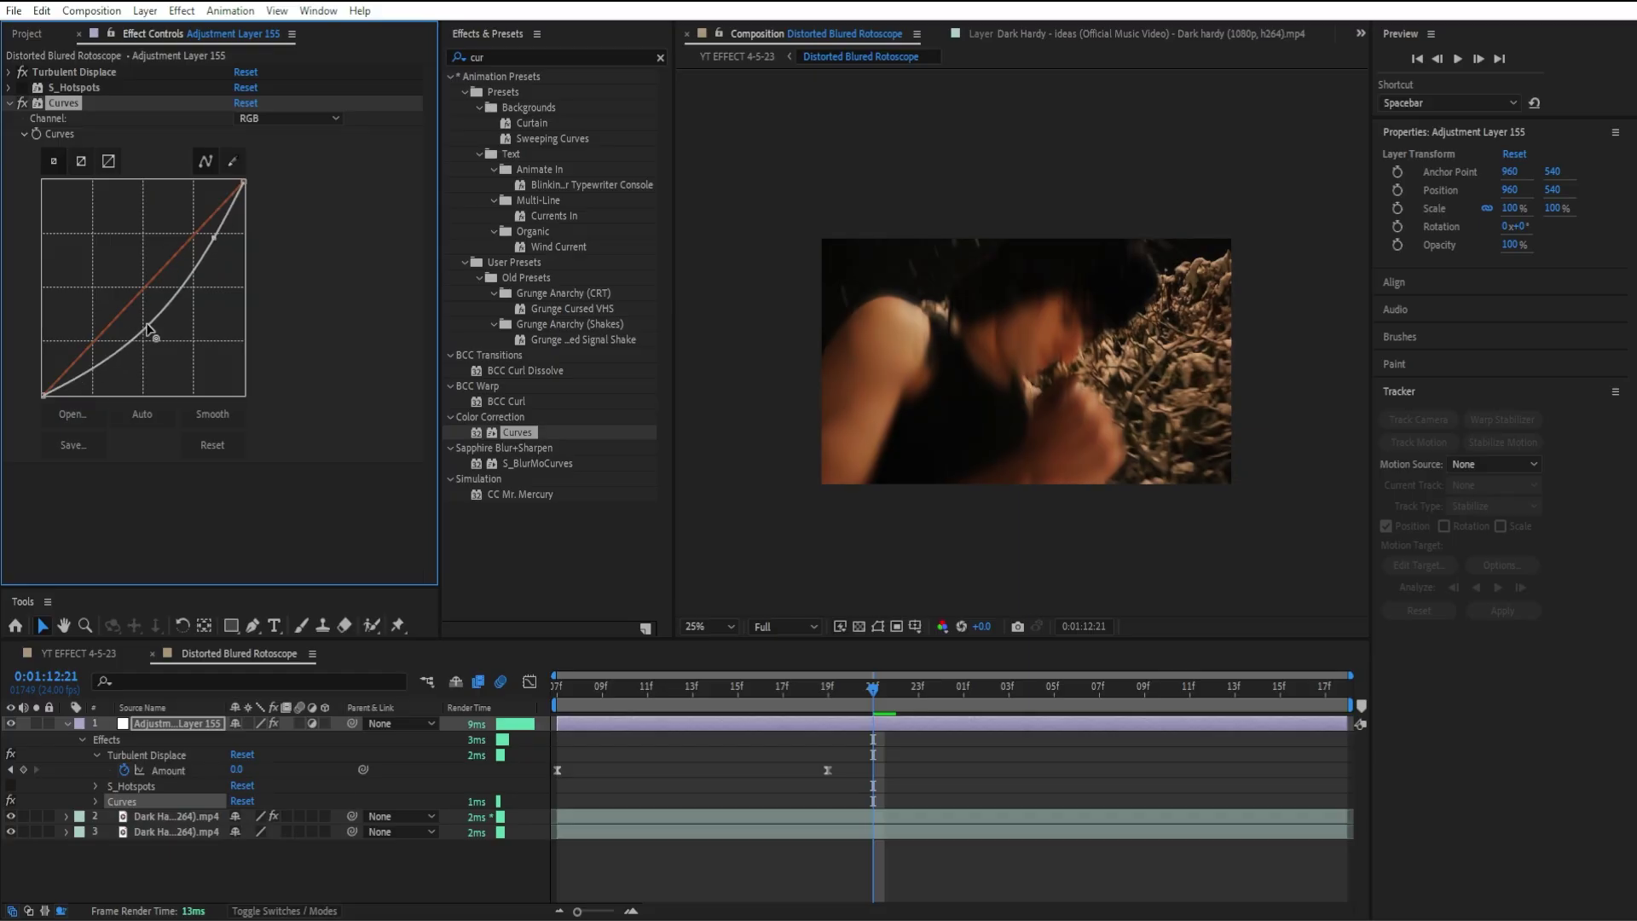
left_click_drag(147, 329, 186, 282)
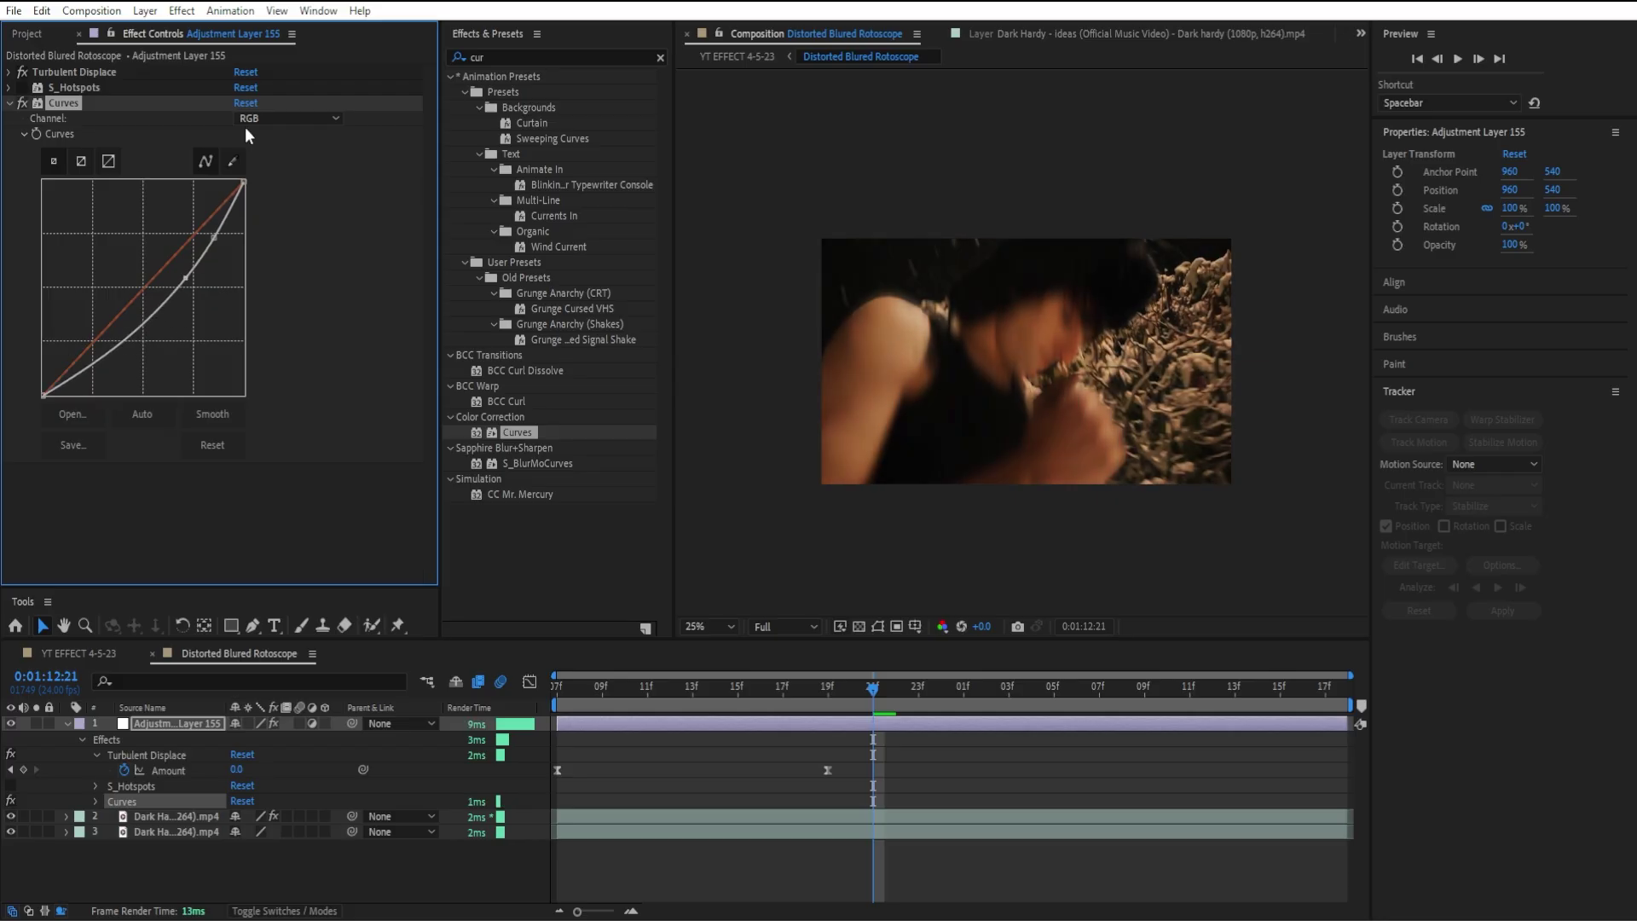
key("Delete")
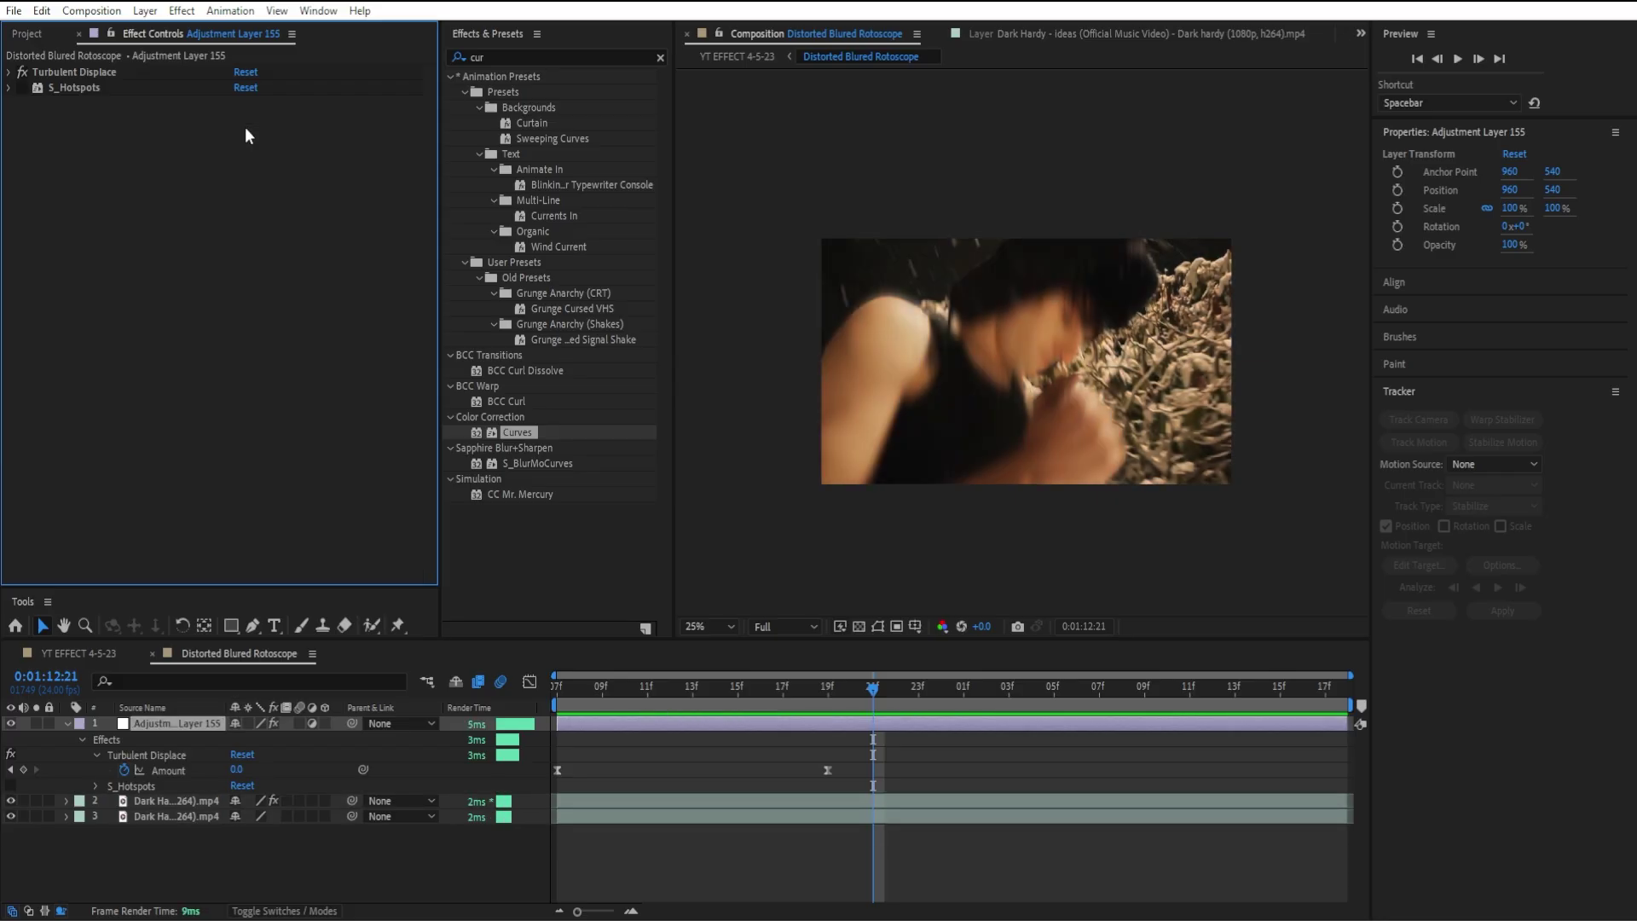
left_click(27, 88)
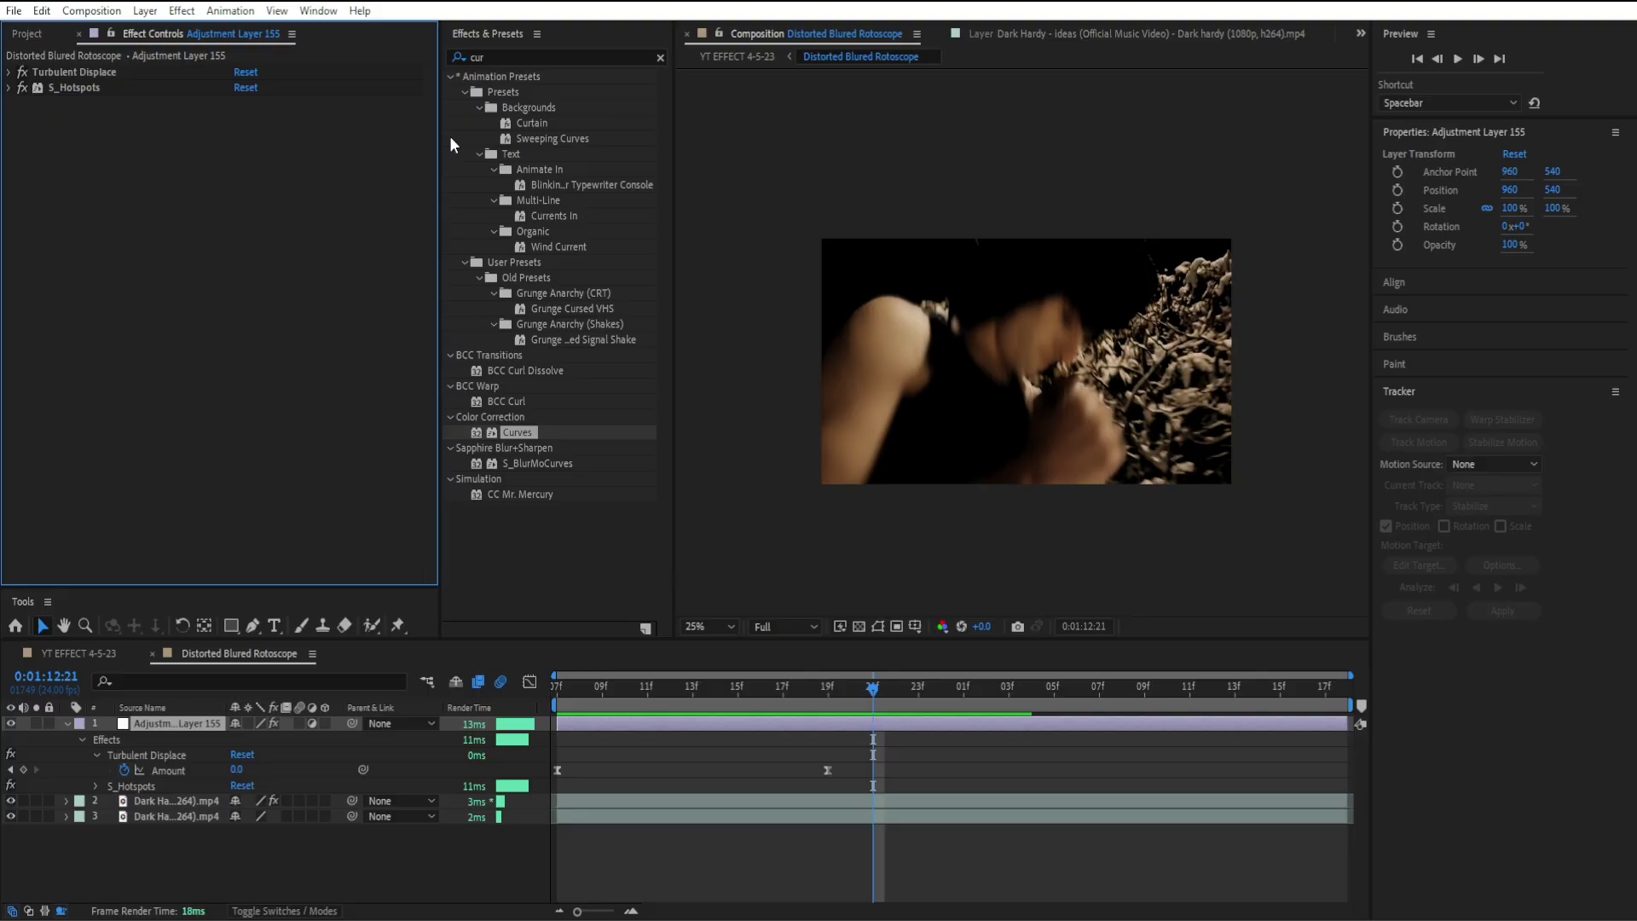
- Apply the Noise effect to the adjustment layer with Amount of Noise at 24%, checking the grain at 0:01:12:18
left_click(659, 57)
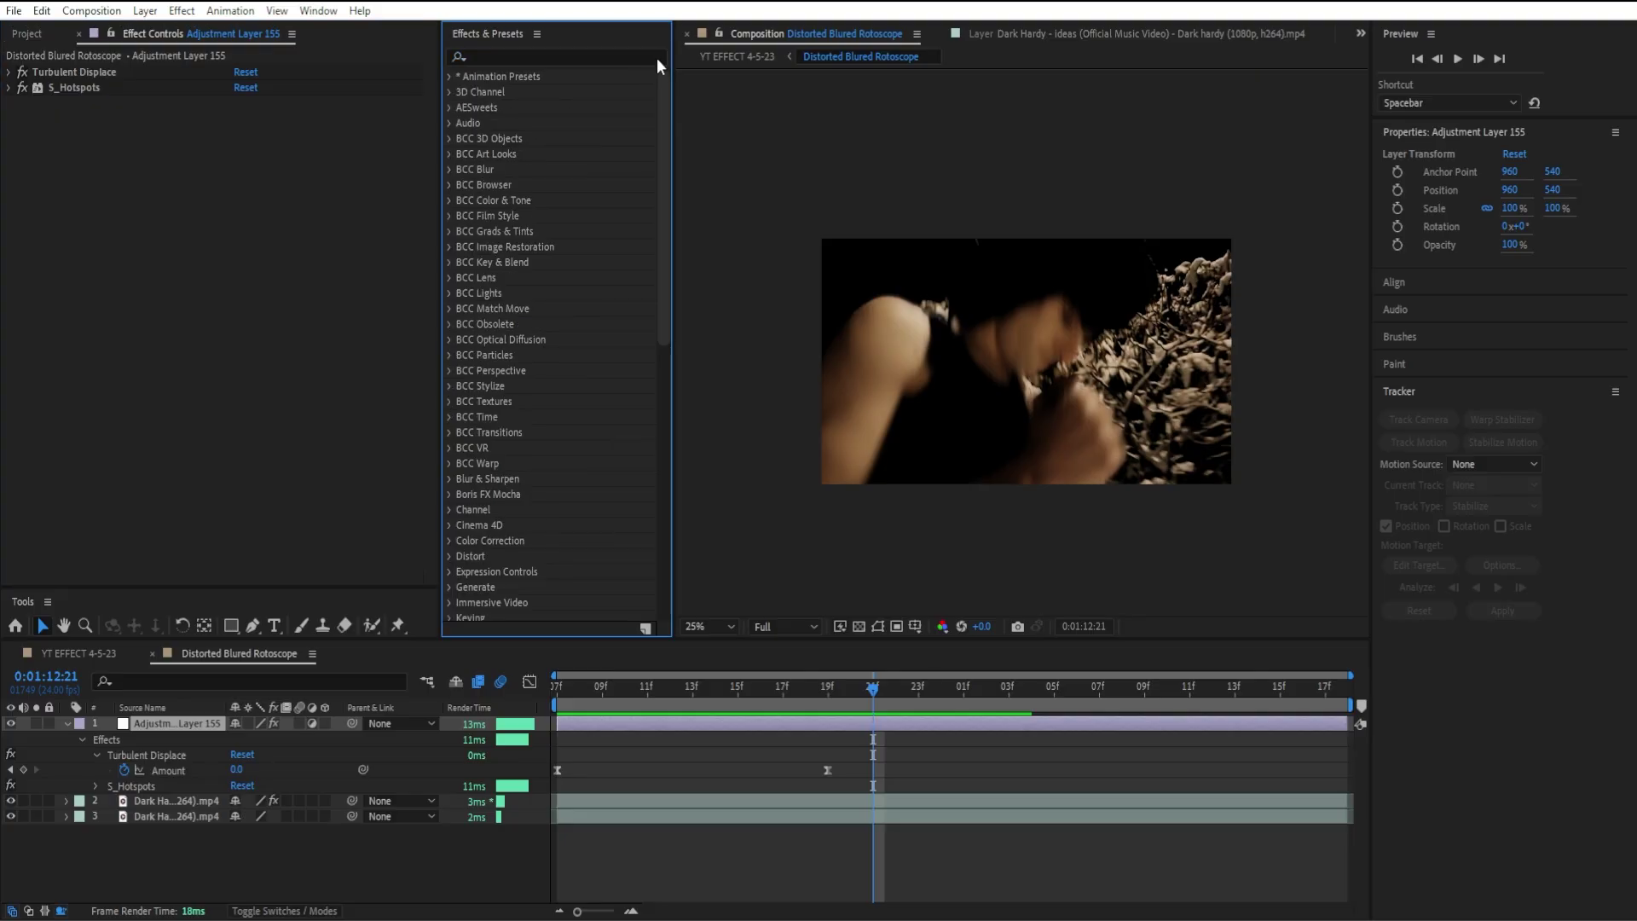
type("noise")
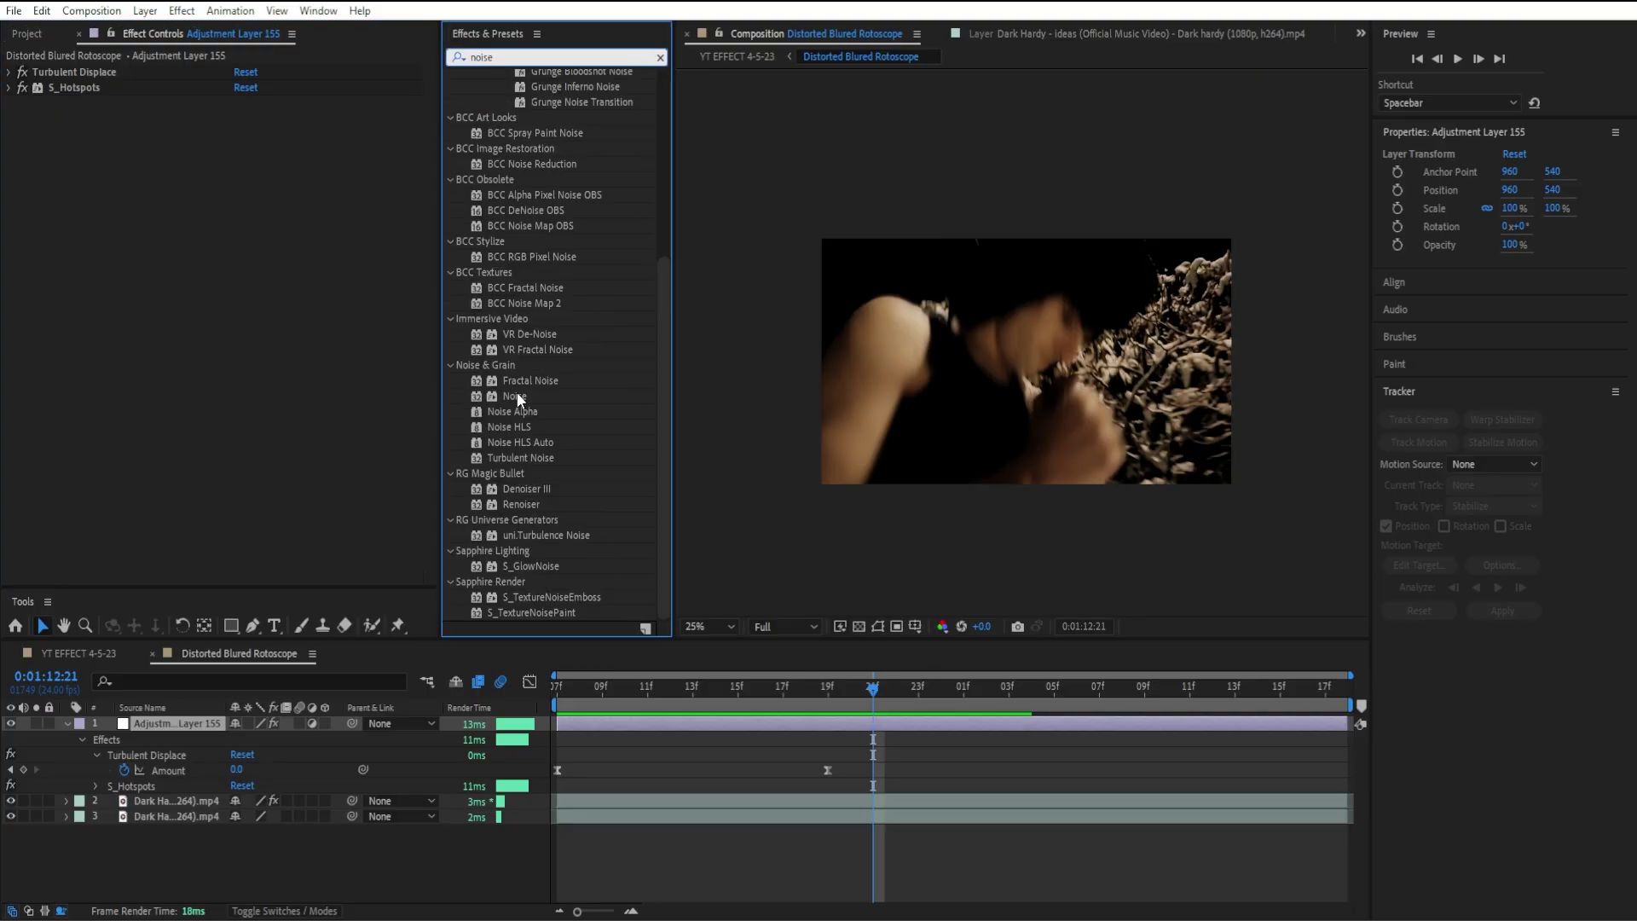
left_click_drag(515, 396, 294, 330)
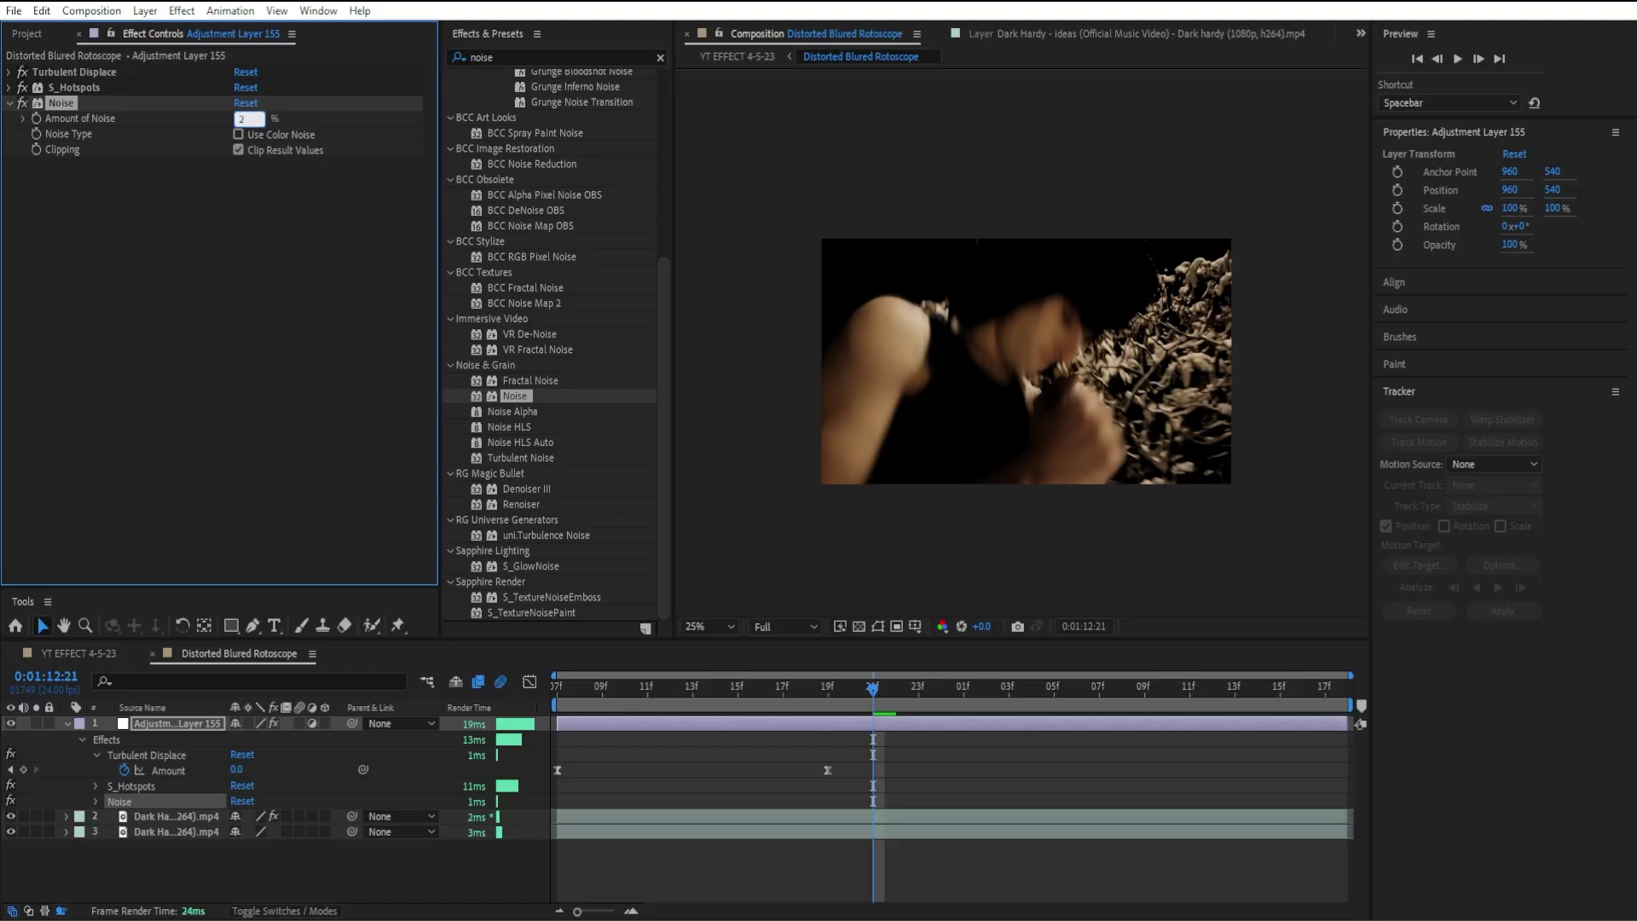
type("4")
left_click_drag(871, 689, 806, 689)
left_click(14, 118)
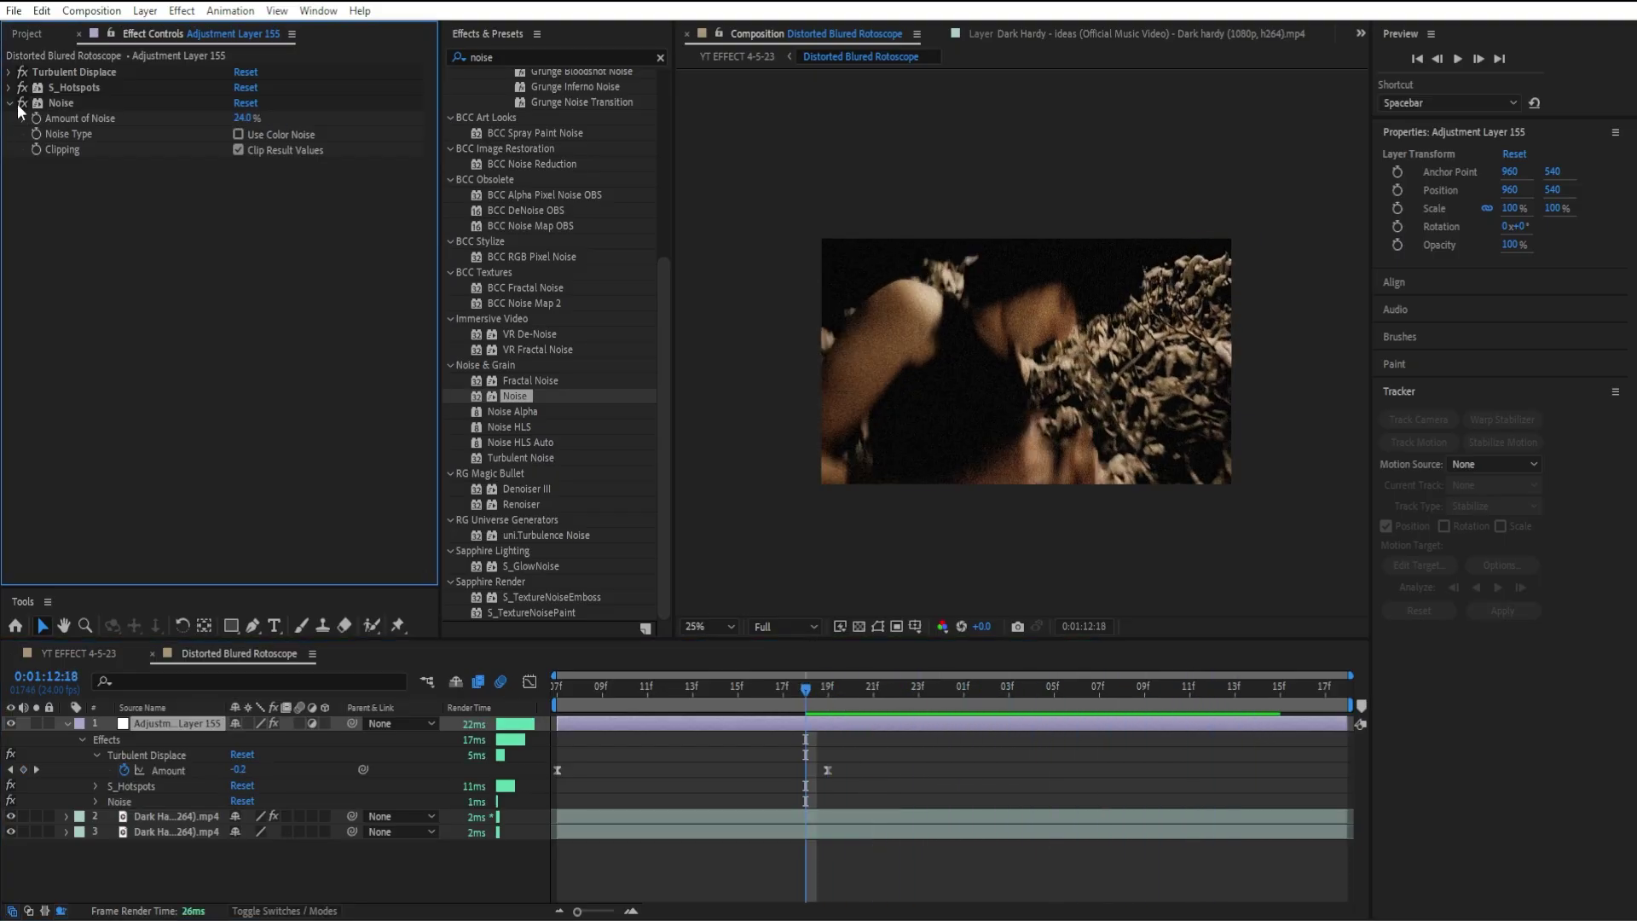
left_click(10, 103)
- Add the Exposure effect to the adjustment layer below Noise
left_click(660, 56)
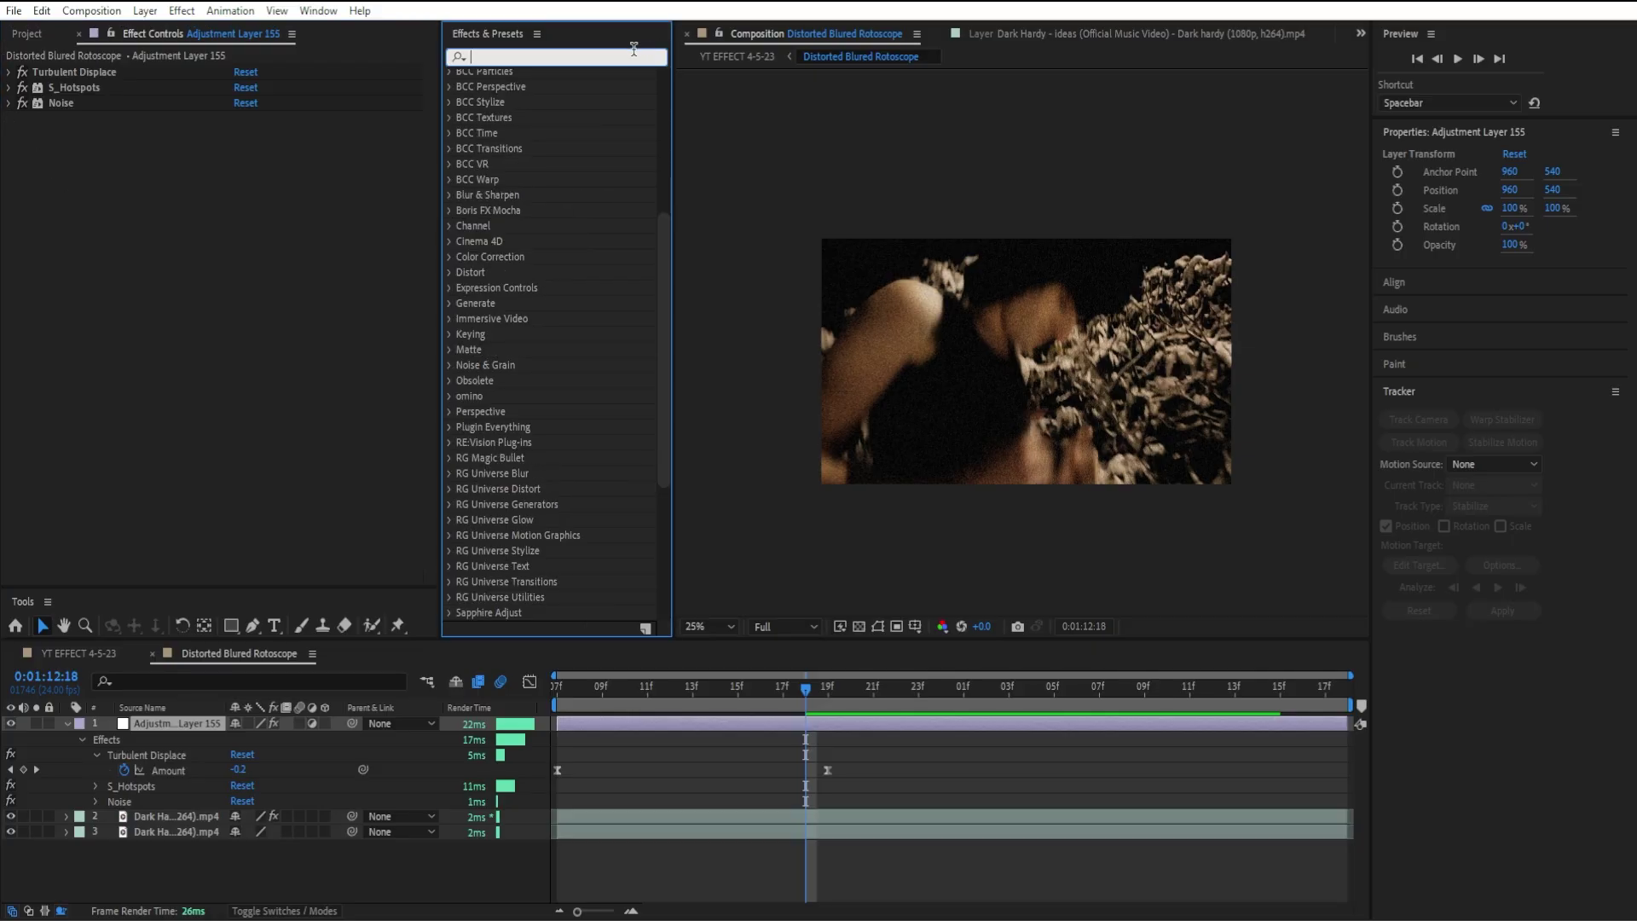
type("expos")
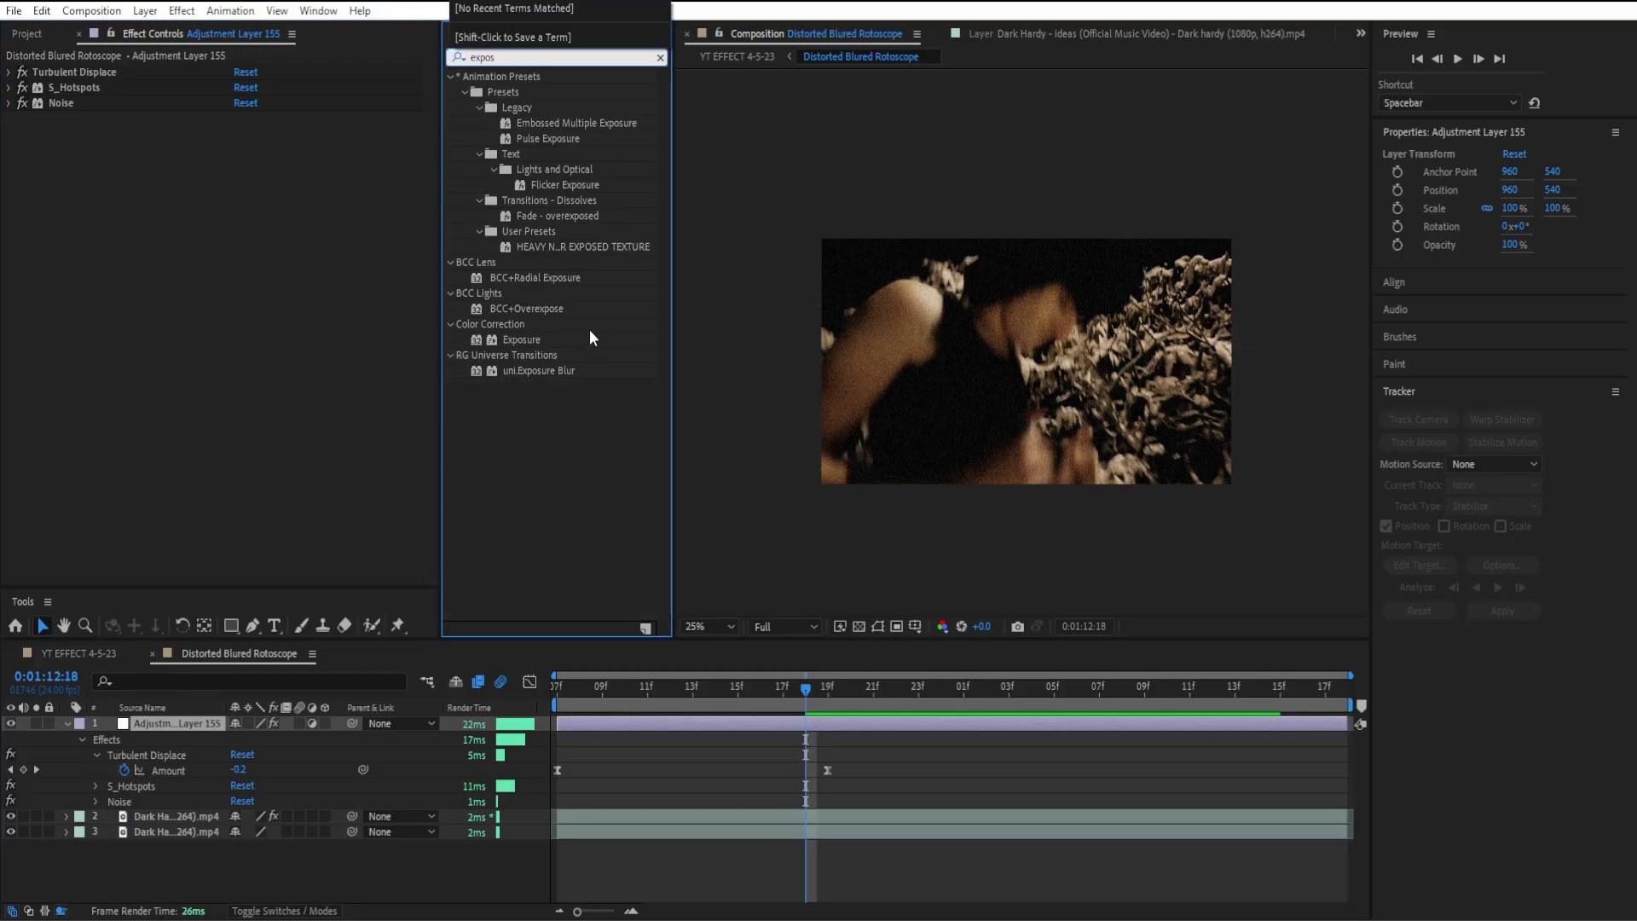
left_click_drag(536, 342, 332, 326)
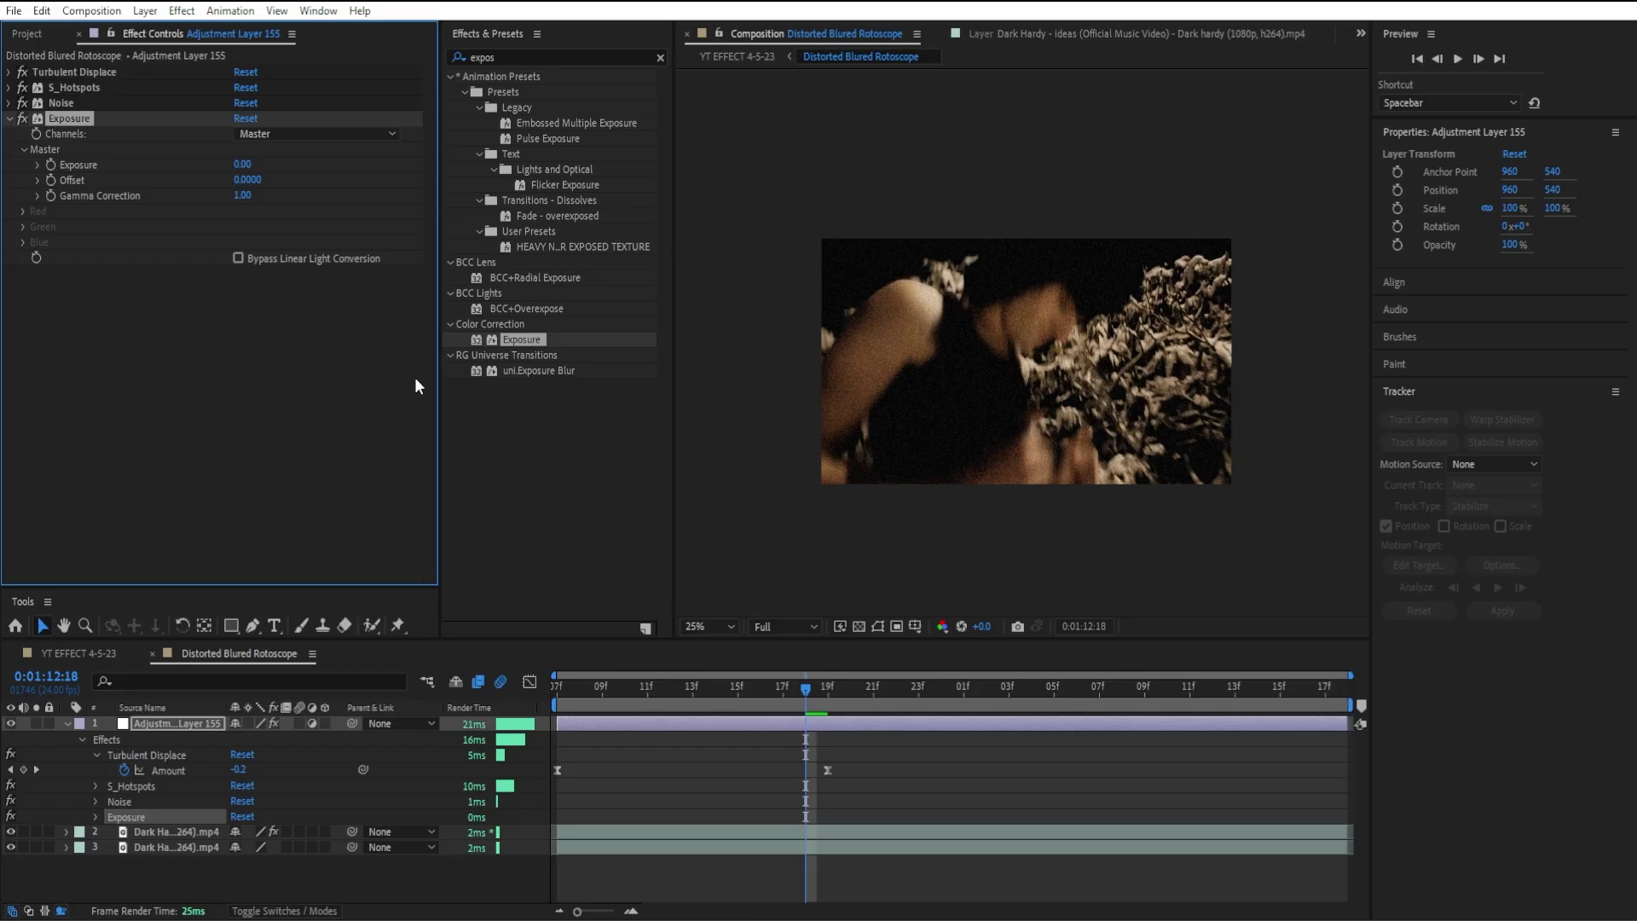
- Start keyframing the Exposure effect's Exposure value at 0:01:12:07 and reveal the adjustment layer's keyframed properties
left_click_drag(760, 693, 556, 693)
right_click(223, 733)
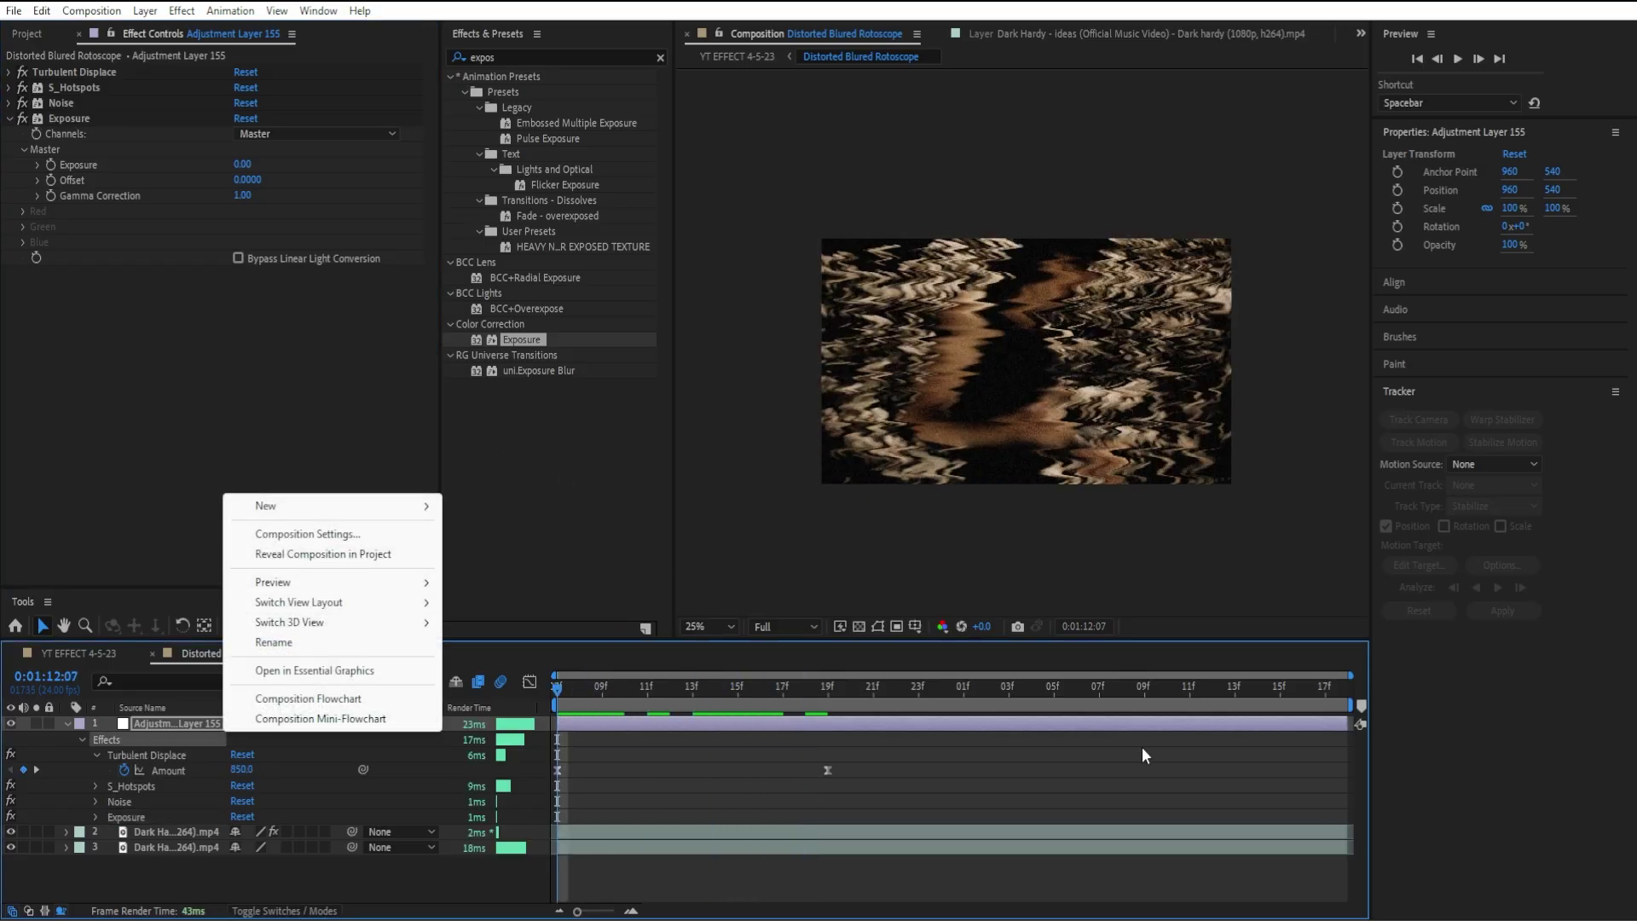
left_click(755, 756)
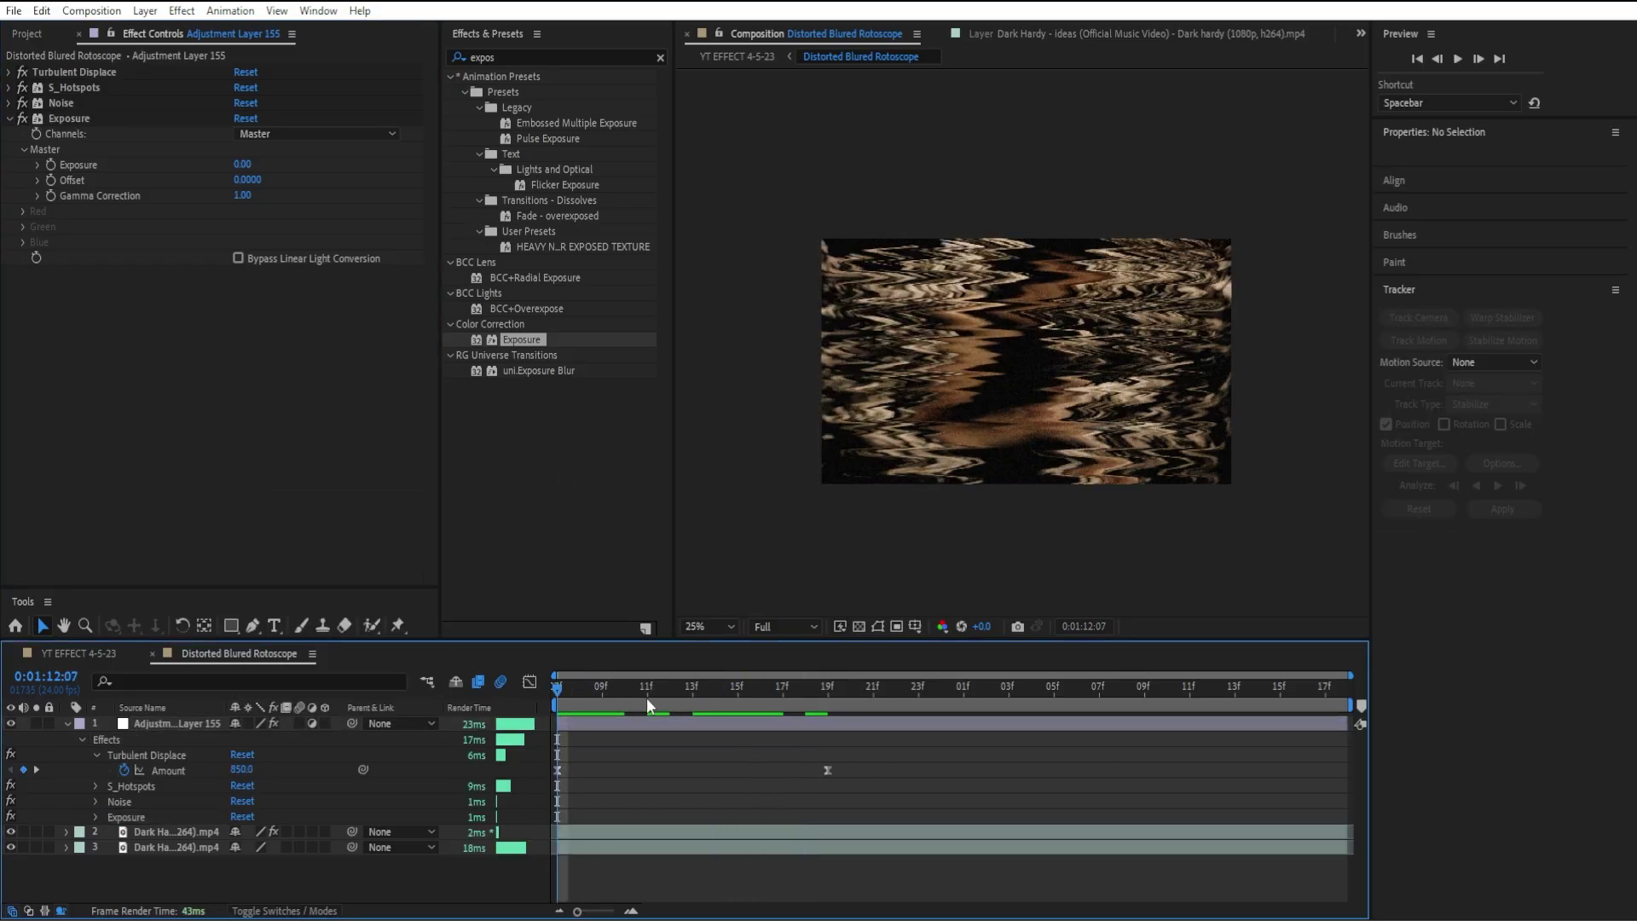
right_click(59, 169)
left_click(49, 289)
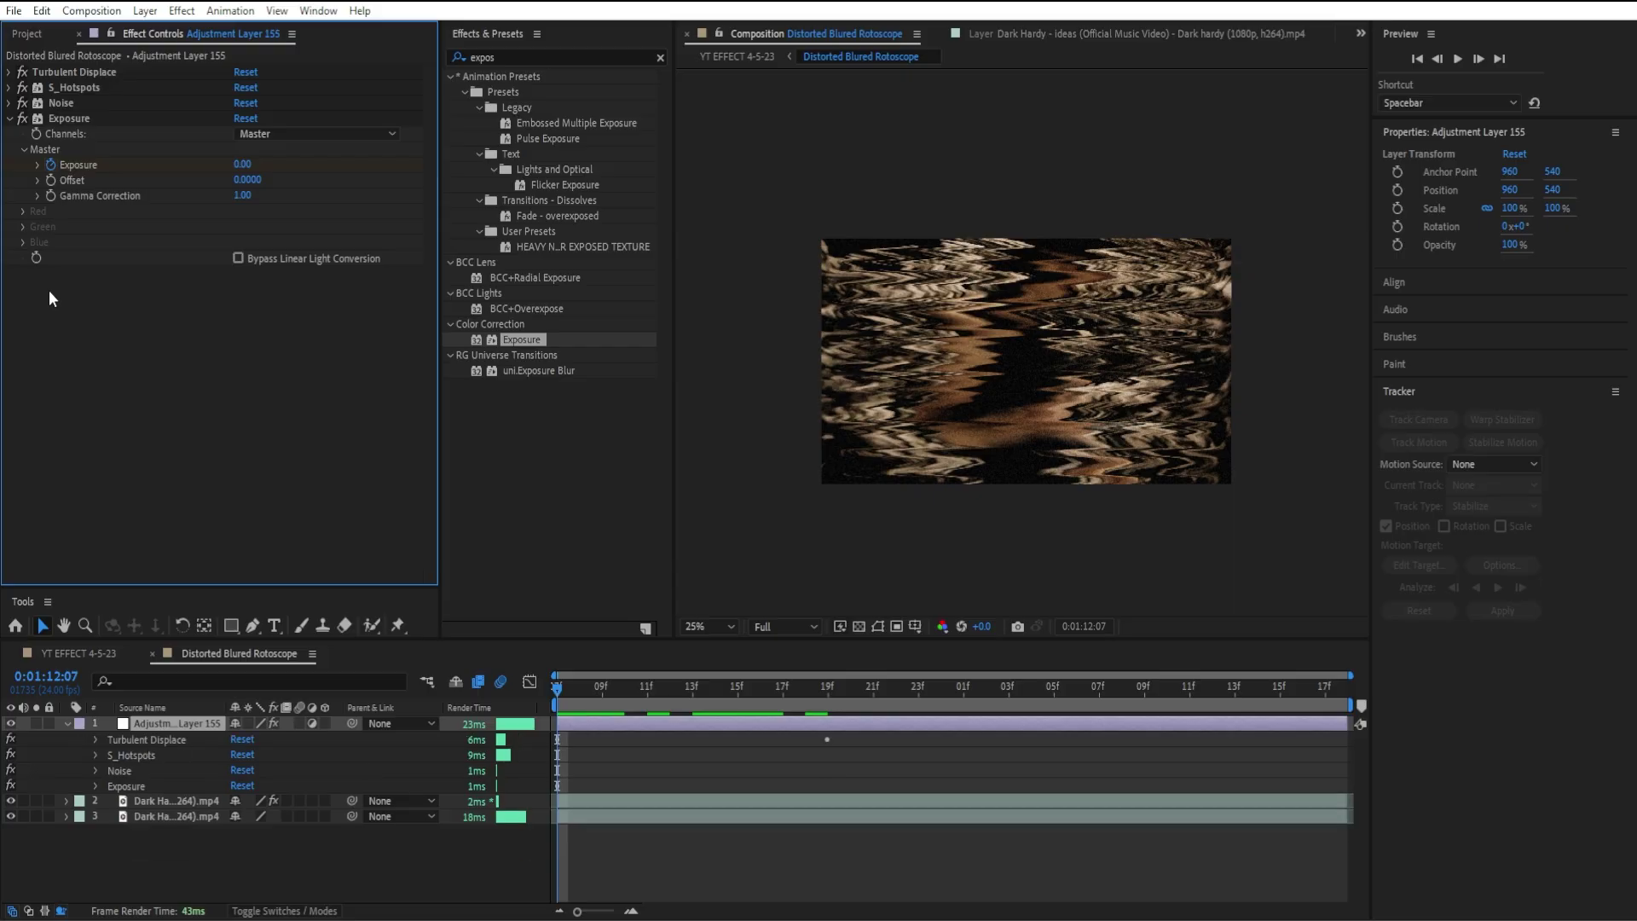
key("u")
key("equal")
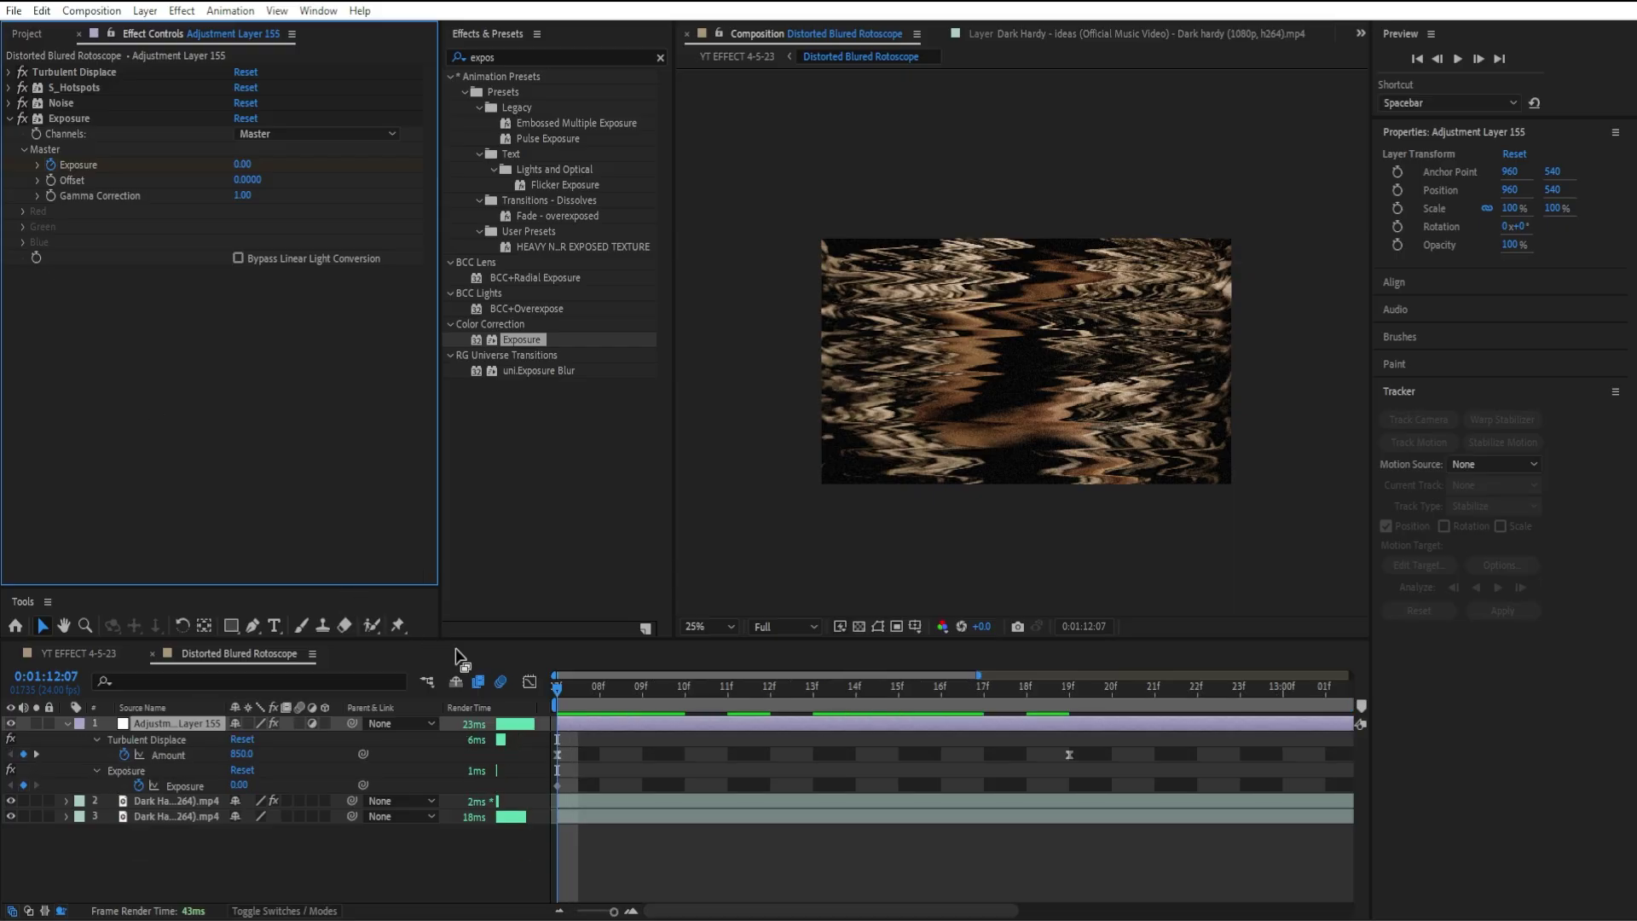
- Keyframe the Exposure value at -2 at 0:01:12:09
left_click(587, 689)
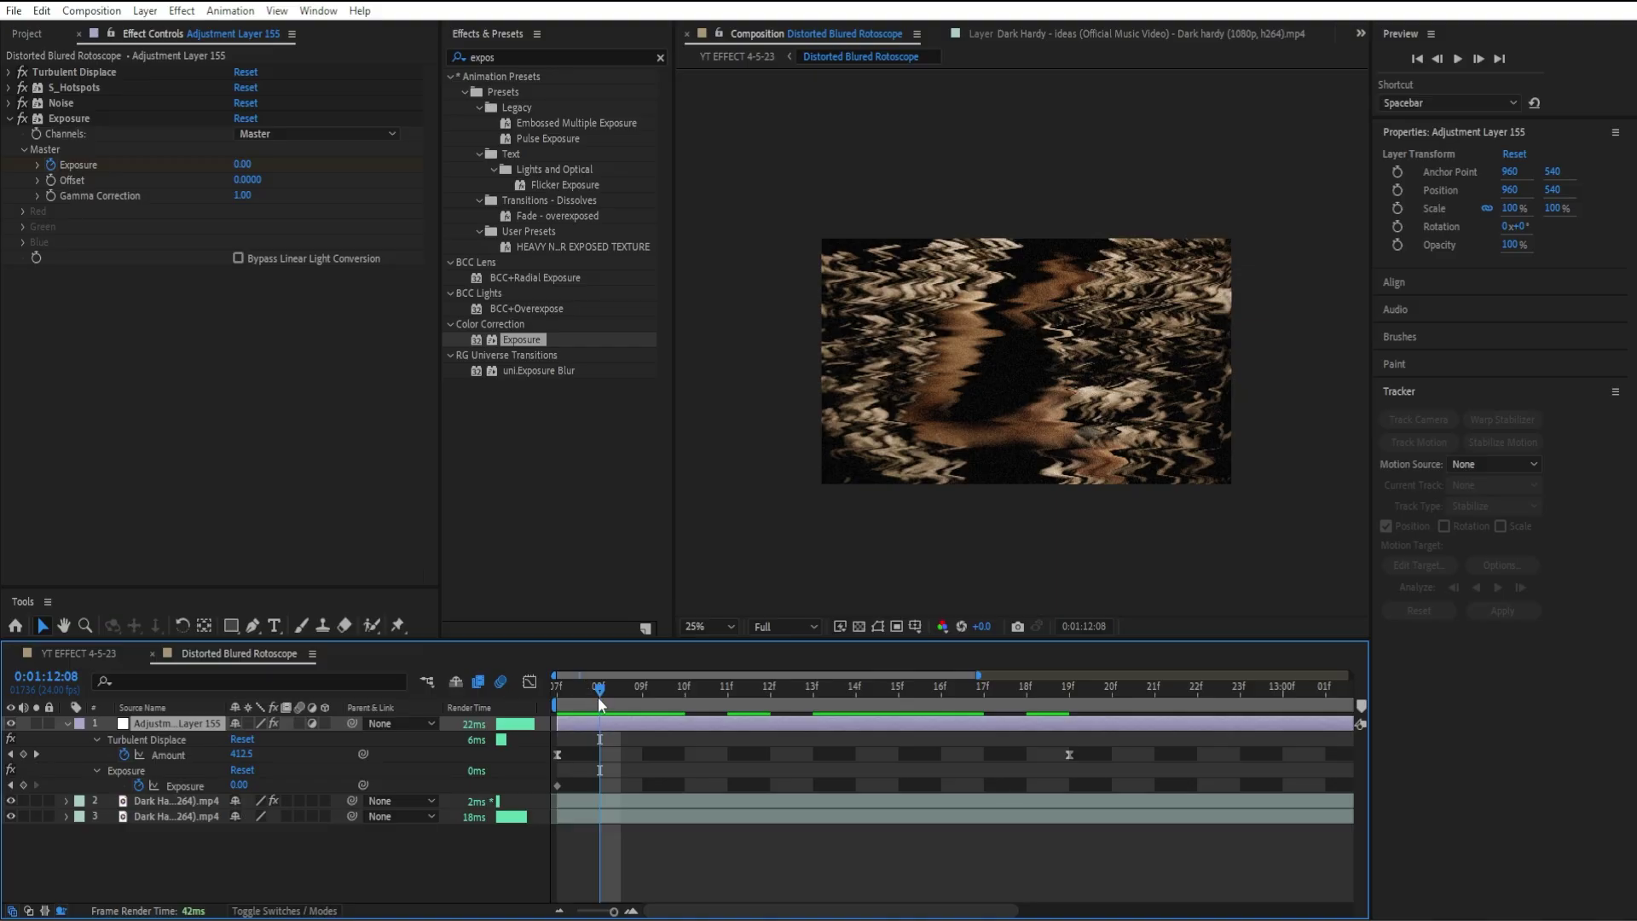
left_click(650, 694)
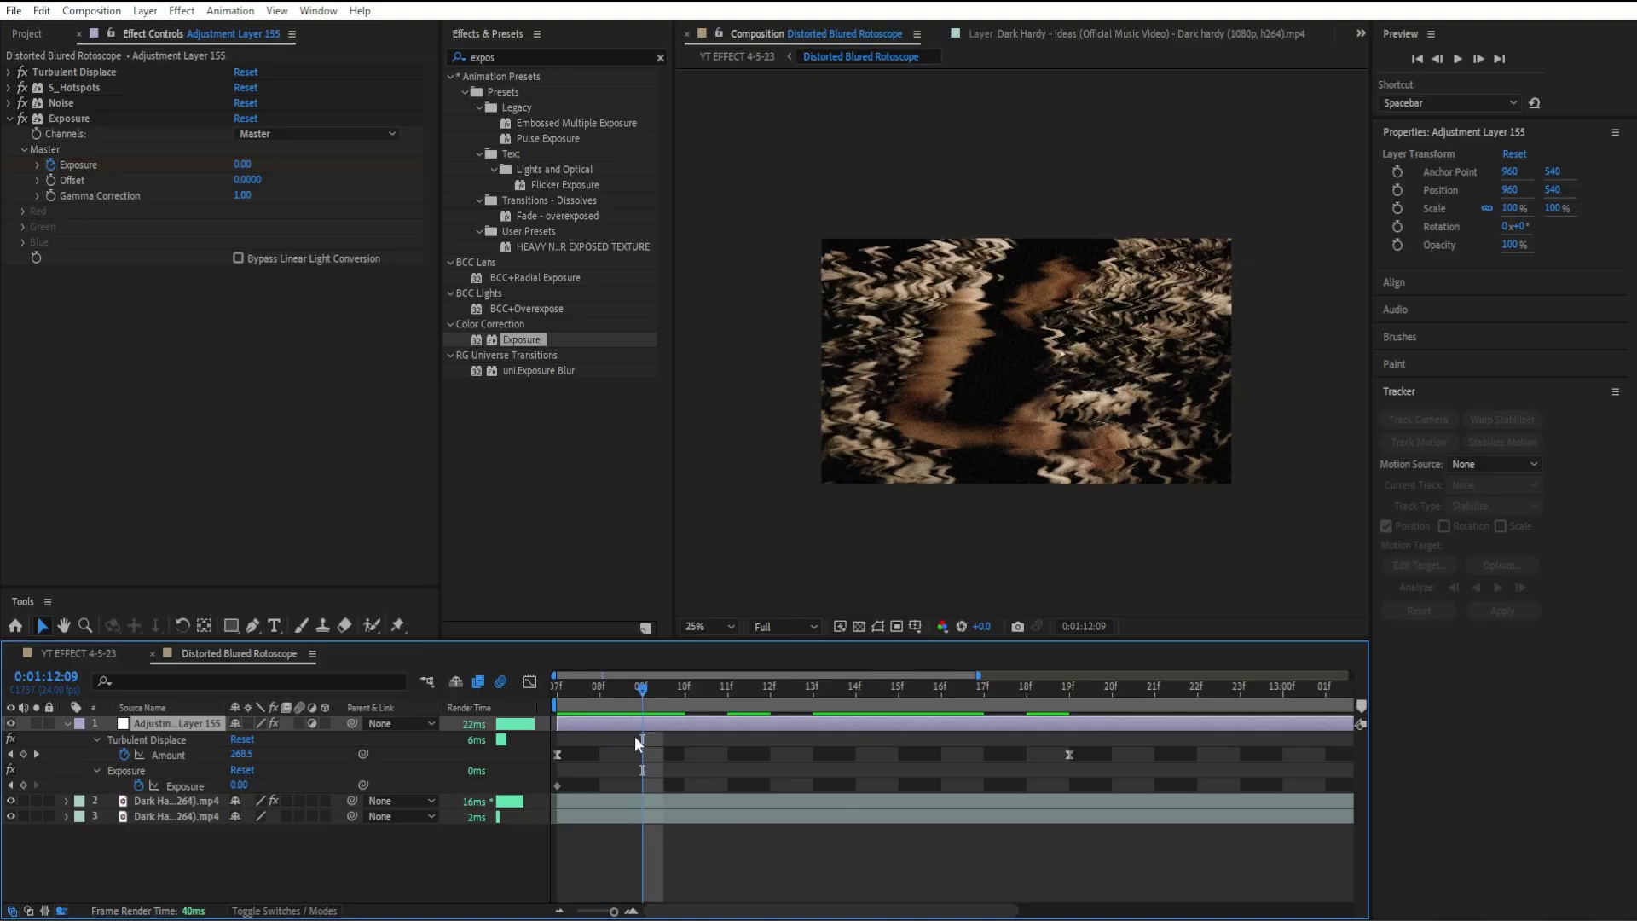
left_click(241, 163)
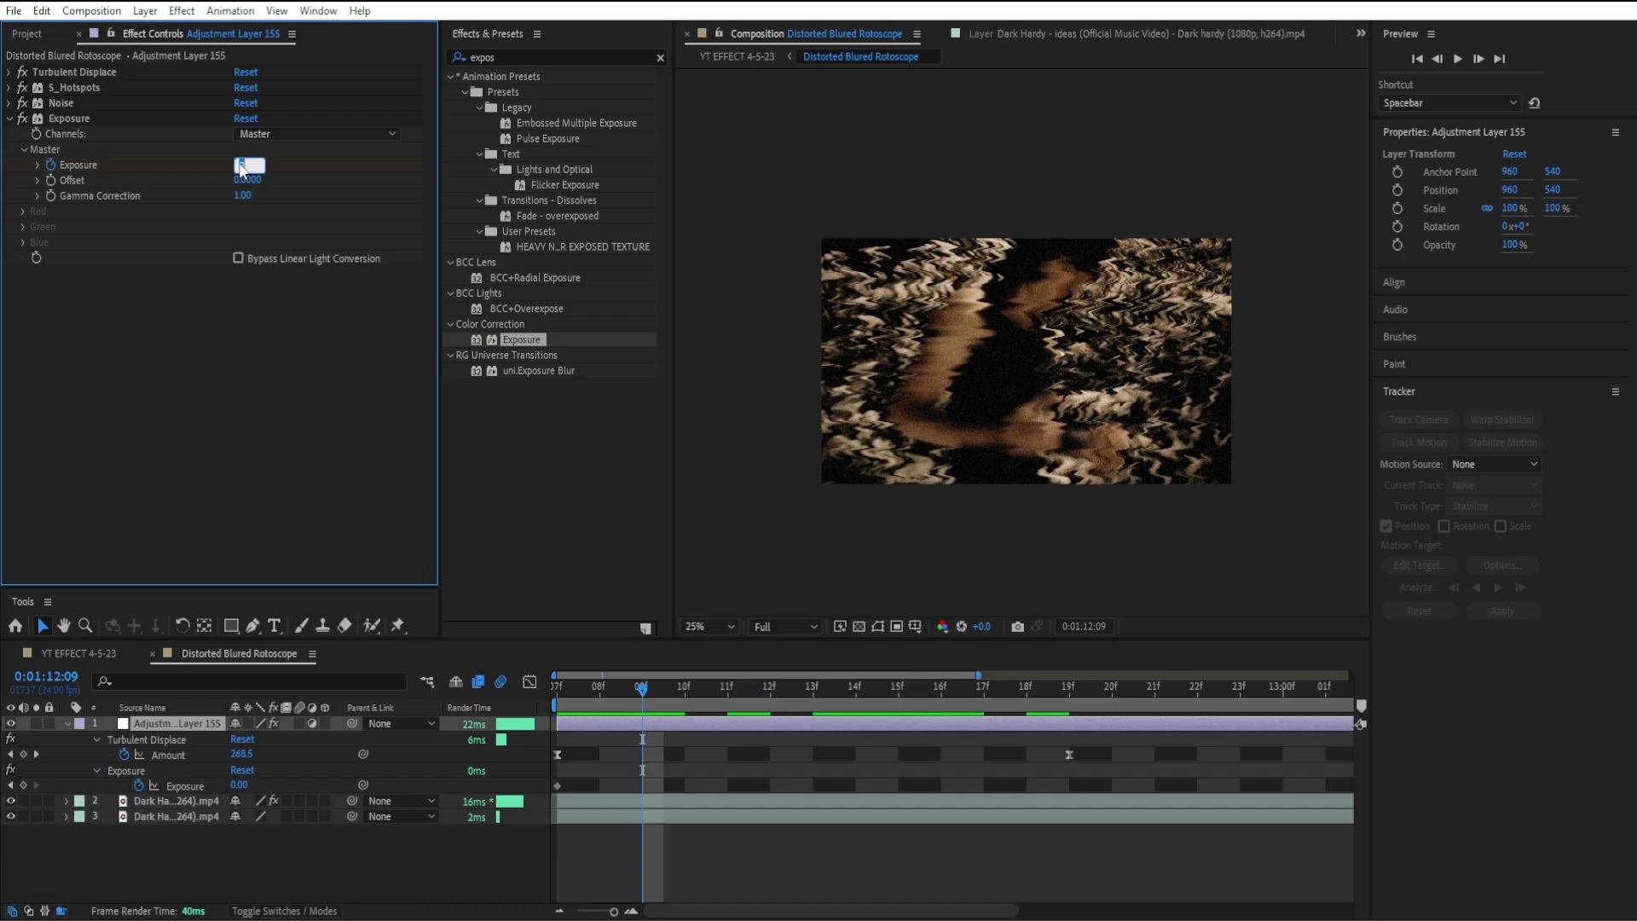
type("-2")
key("Return")
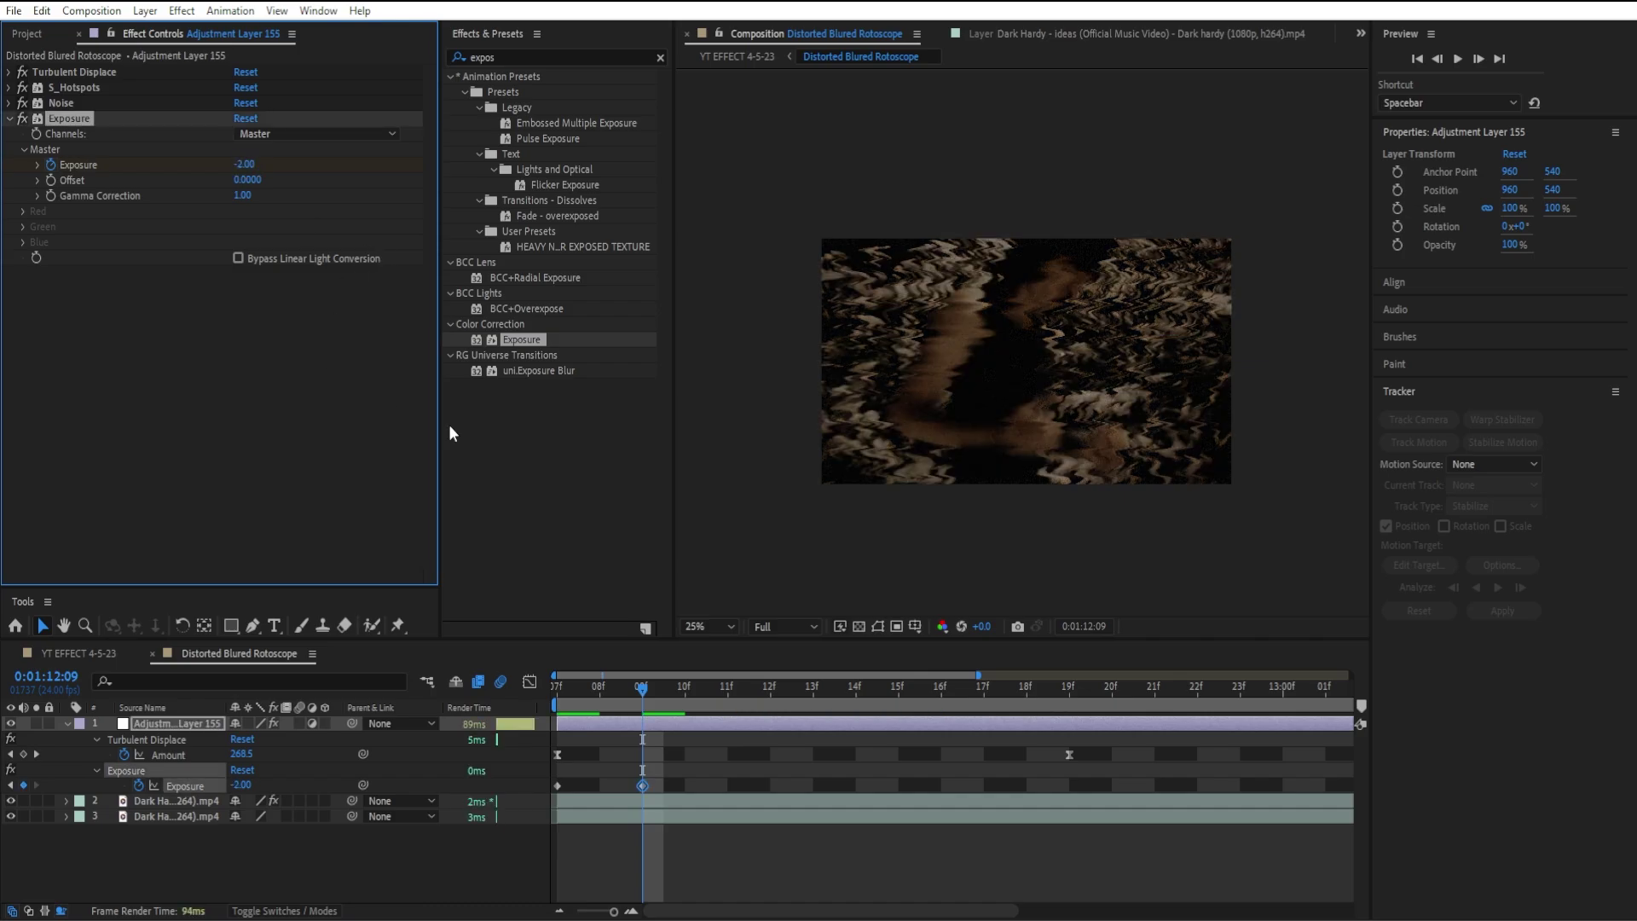
- Ease the first two Exposure keyframes and paste copies of them at 0:01:12:11
left_click_drag(671, 784, 539, 781)
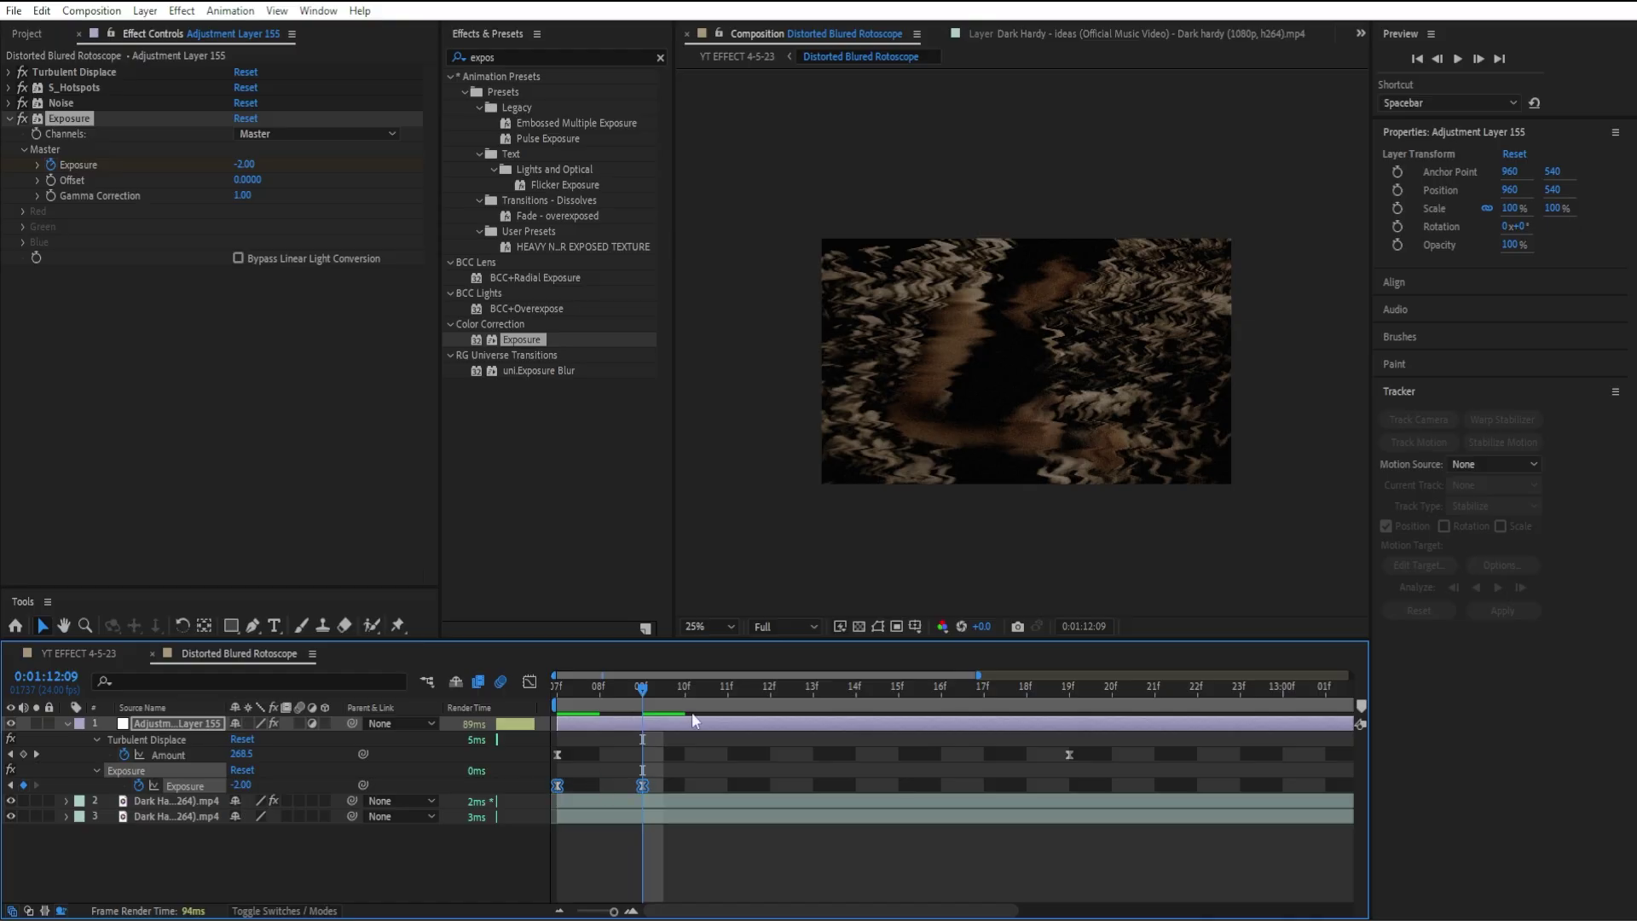
left_click(692, 688)
left_click(710, 689)
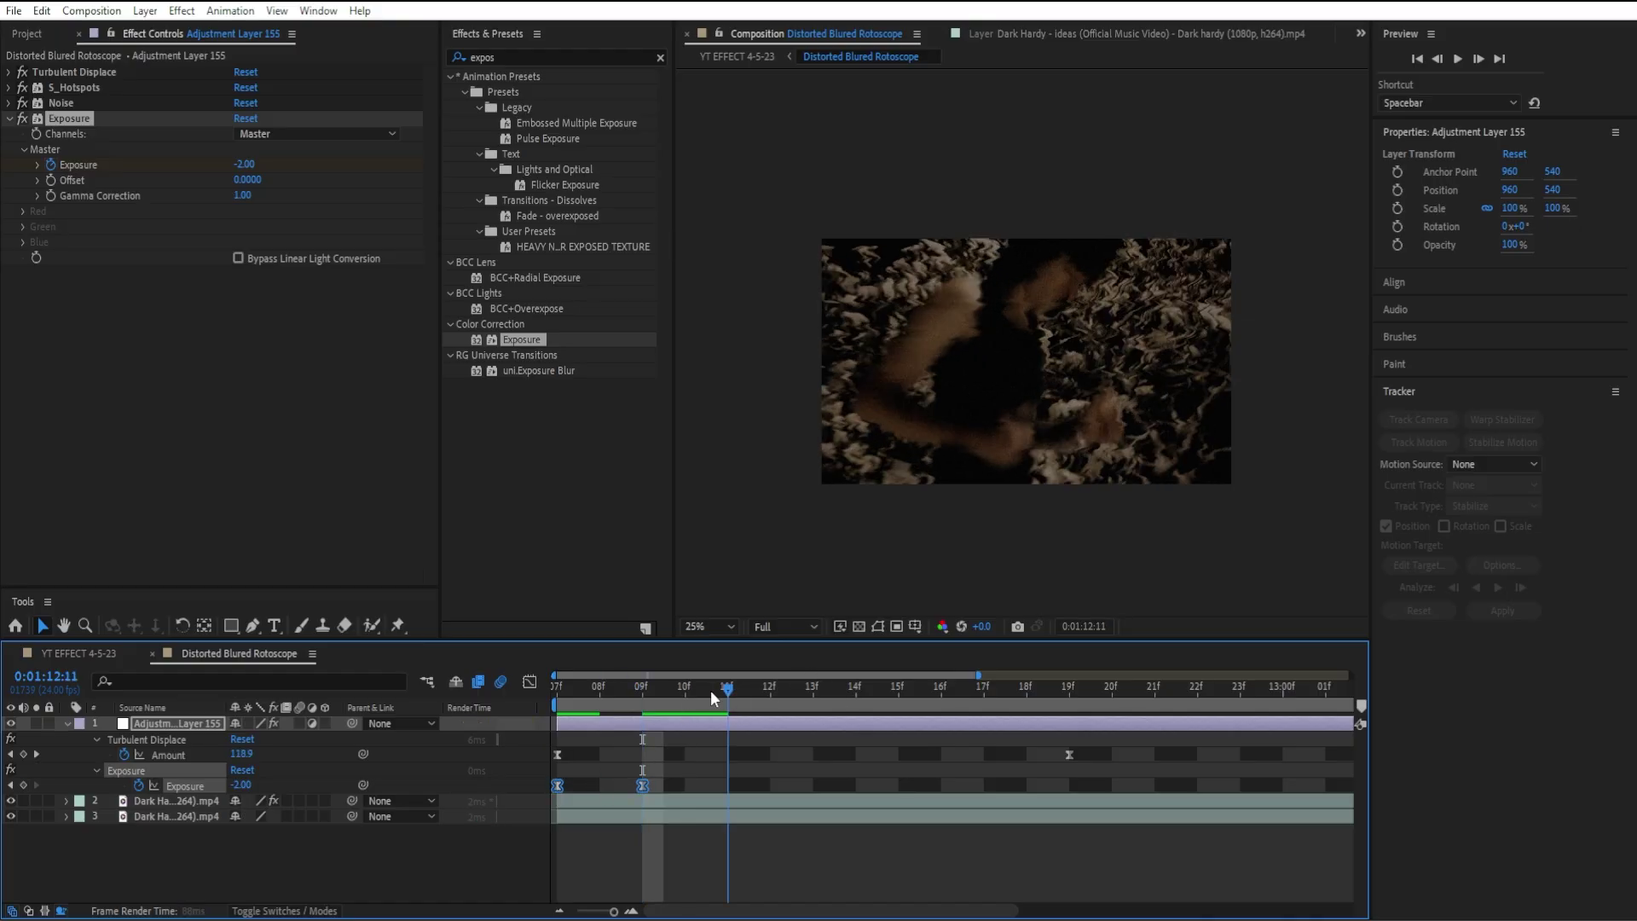
key("ctrl+v")
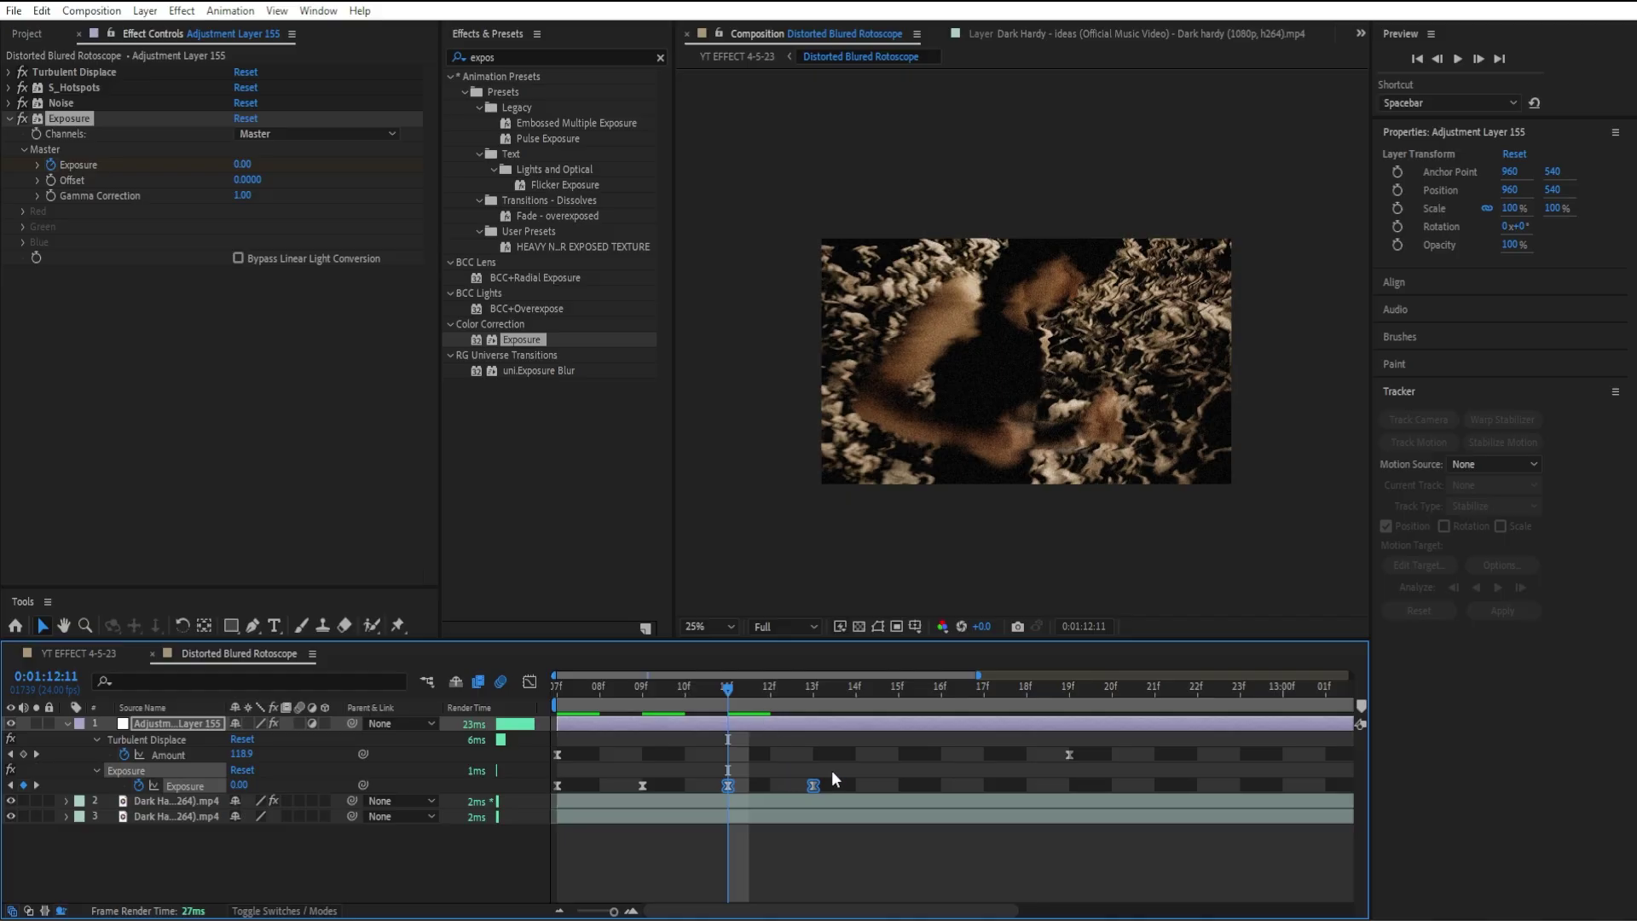
- Copy the four Exposure keyframes and paste them at 0:01:12:15, 0:01:12:23 and onward to continue the flicker to the layer's end
left_click_drag(833, 772, 533, 786)
left_click_drag(777, 691, 883, 718)
key("ctrl+v")
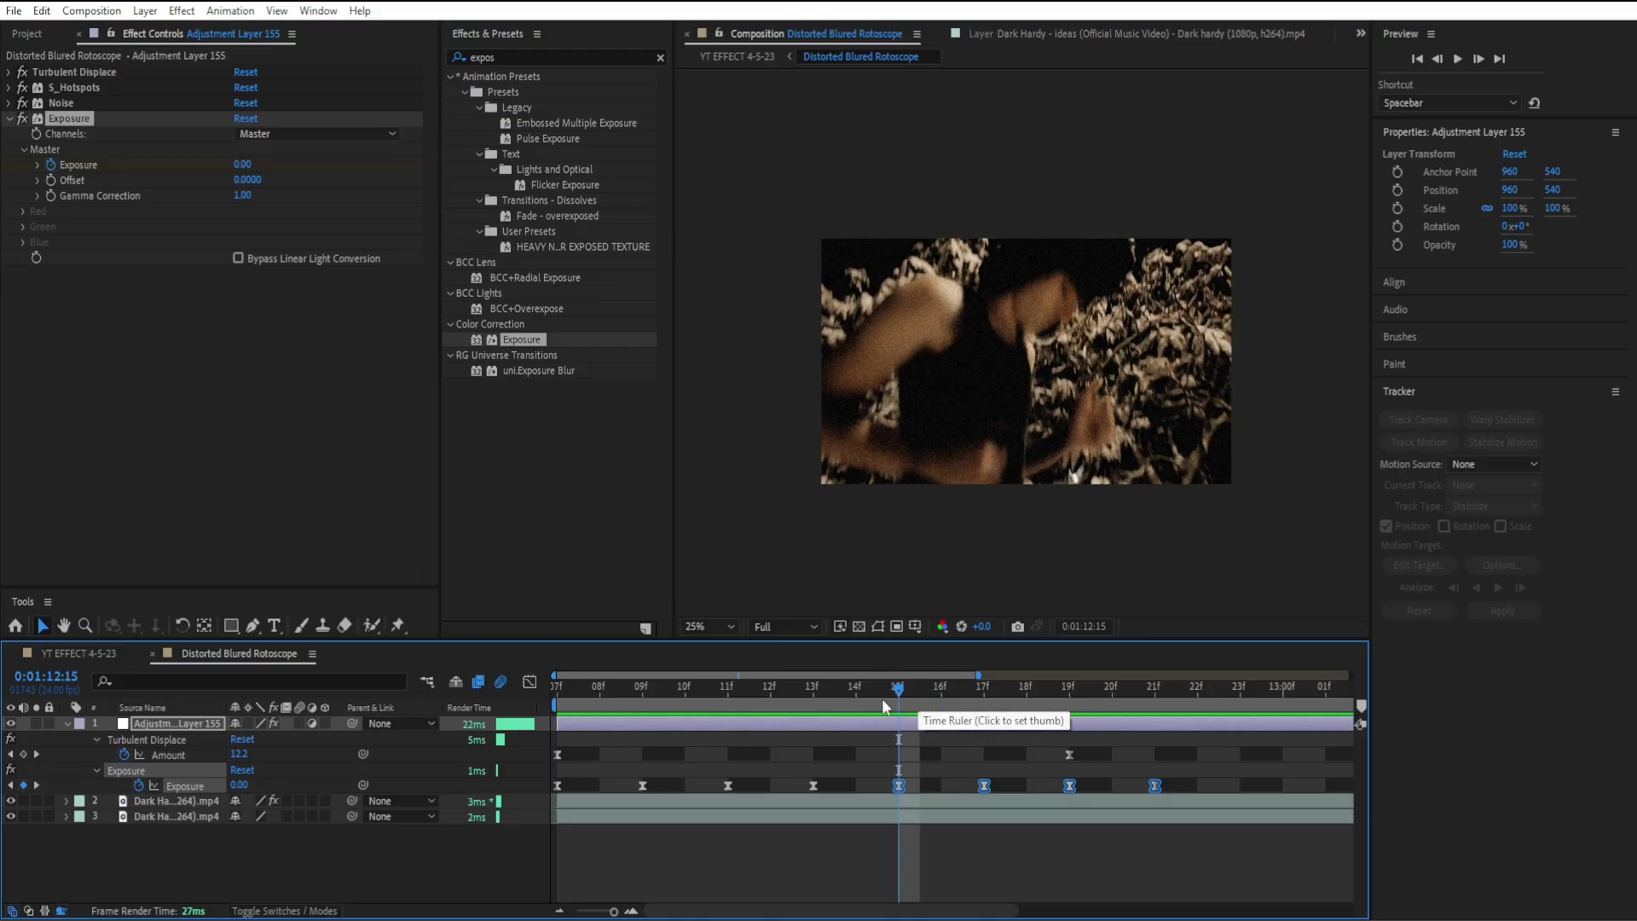
left_click_drag(883, 695, 1086, 731)
key("space")
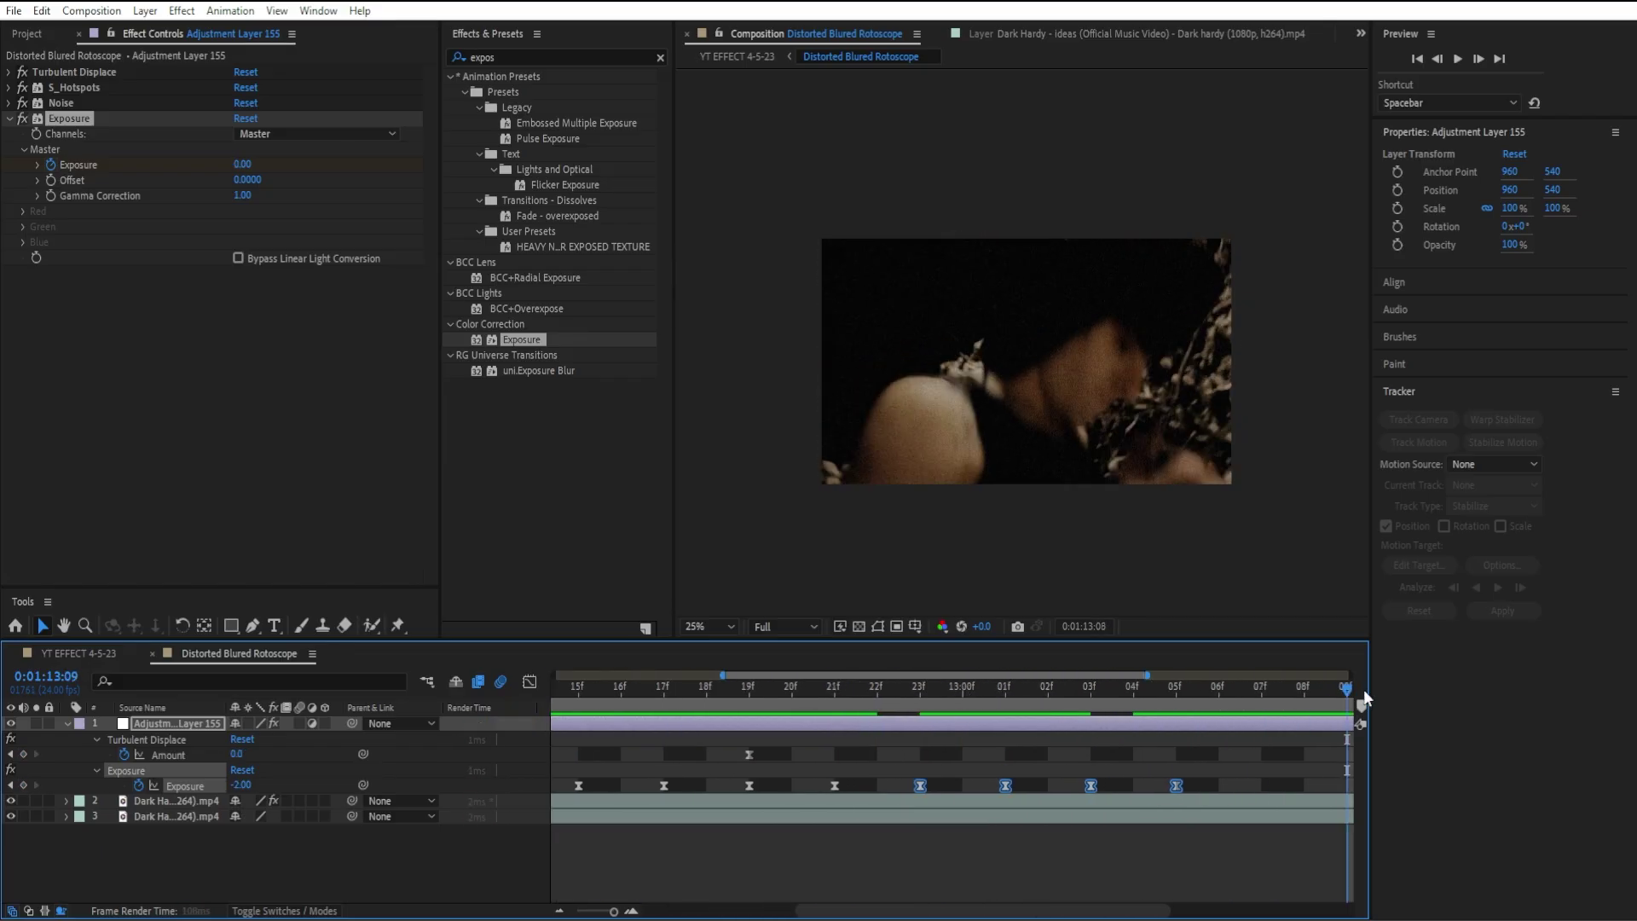
left_click_drag(897, 699, 1226, 738)
key("ctrl+v")
key("ctrl+v")
- Preview the composition with the Exposure flicker and collapse the adjustment layer's properties
key("space")
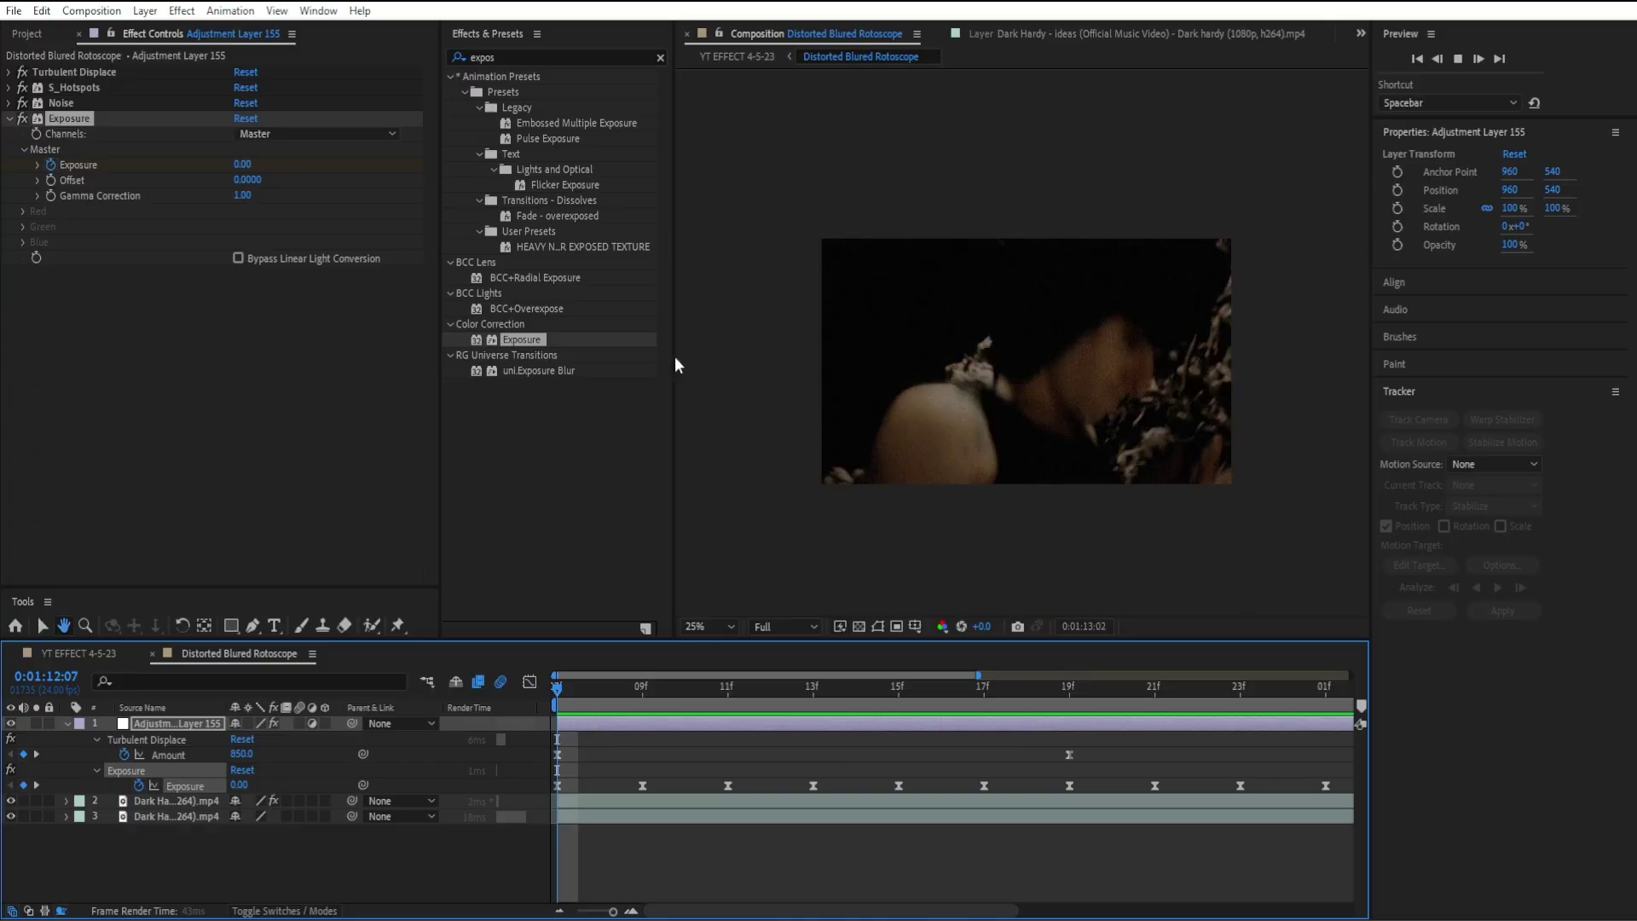
key("space")
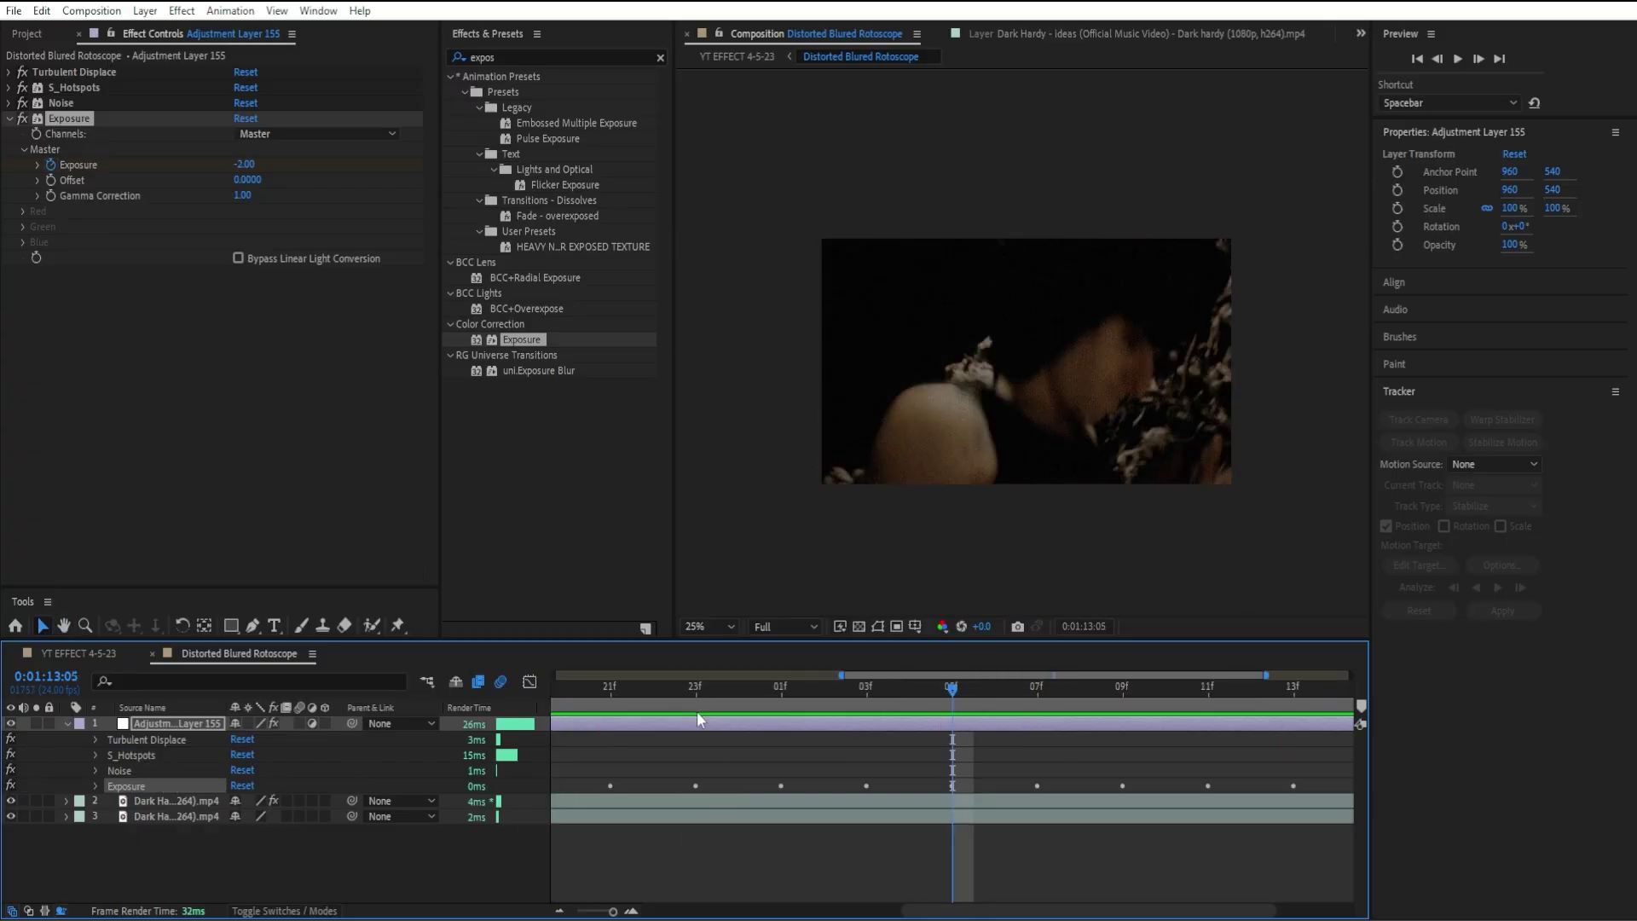
key("u")
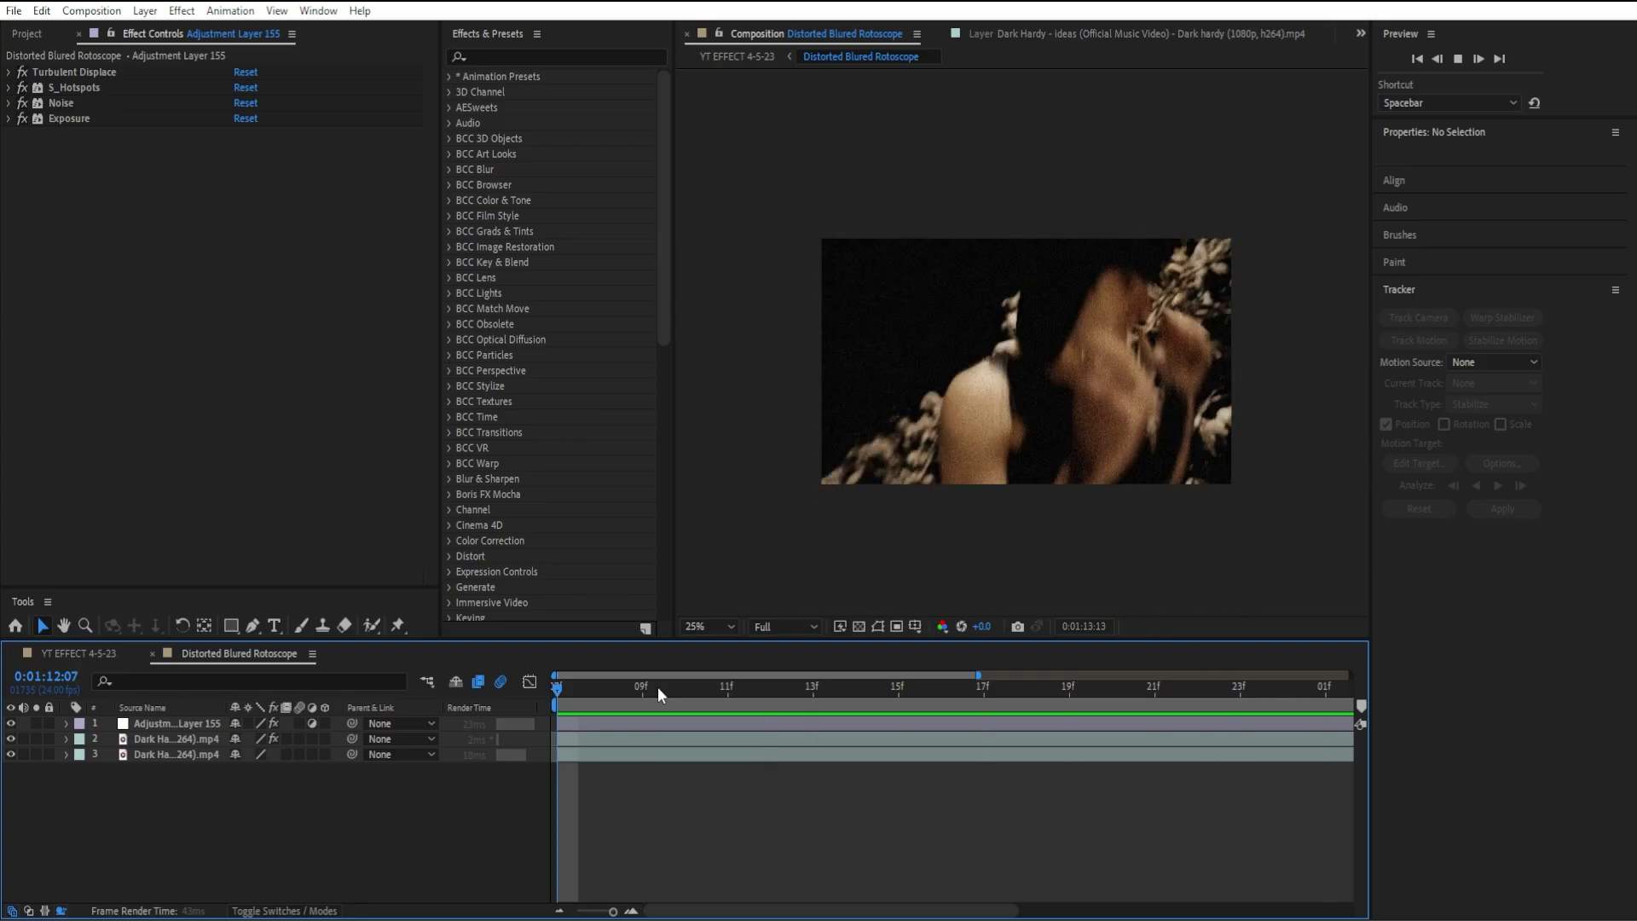
key("space")
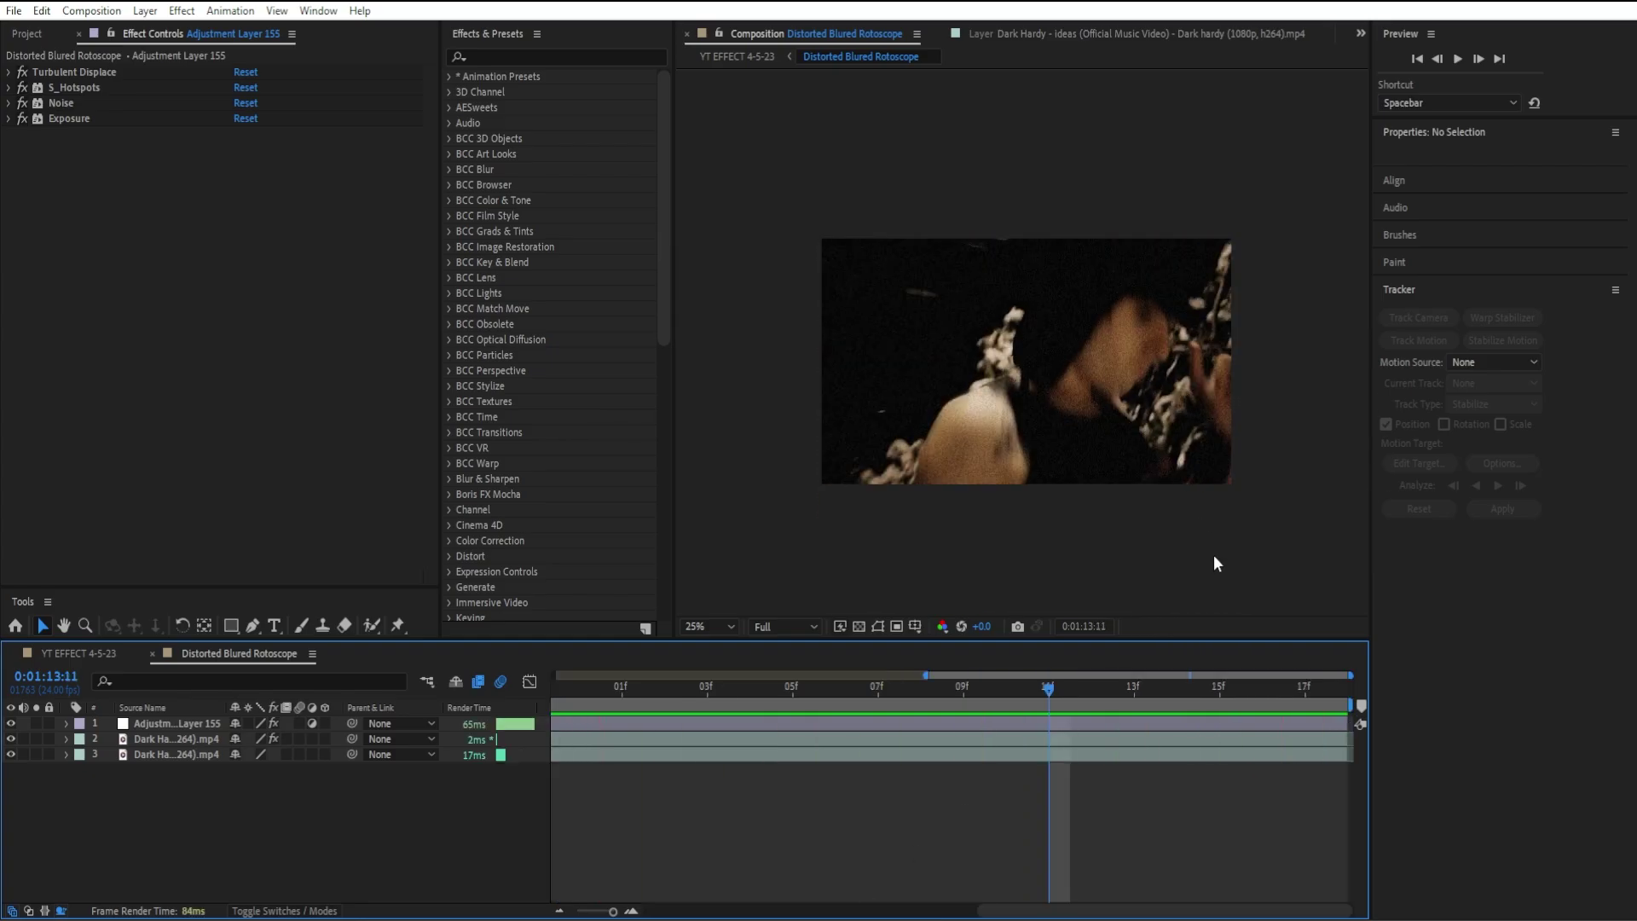
- Set the Directional Blur's Blur Length to 64.8 on the rotoscoped footage layer and check the blur through to 0:01:13:09
left_click_drag(1139, 685, 706, 682)
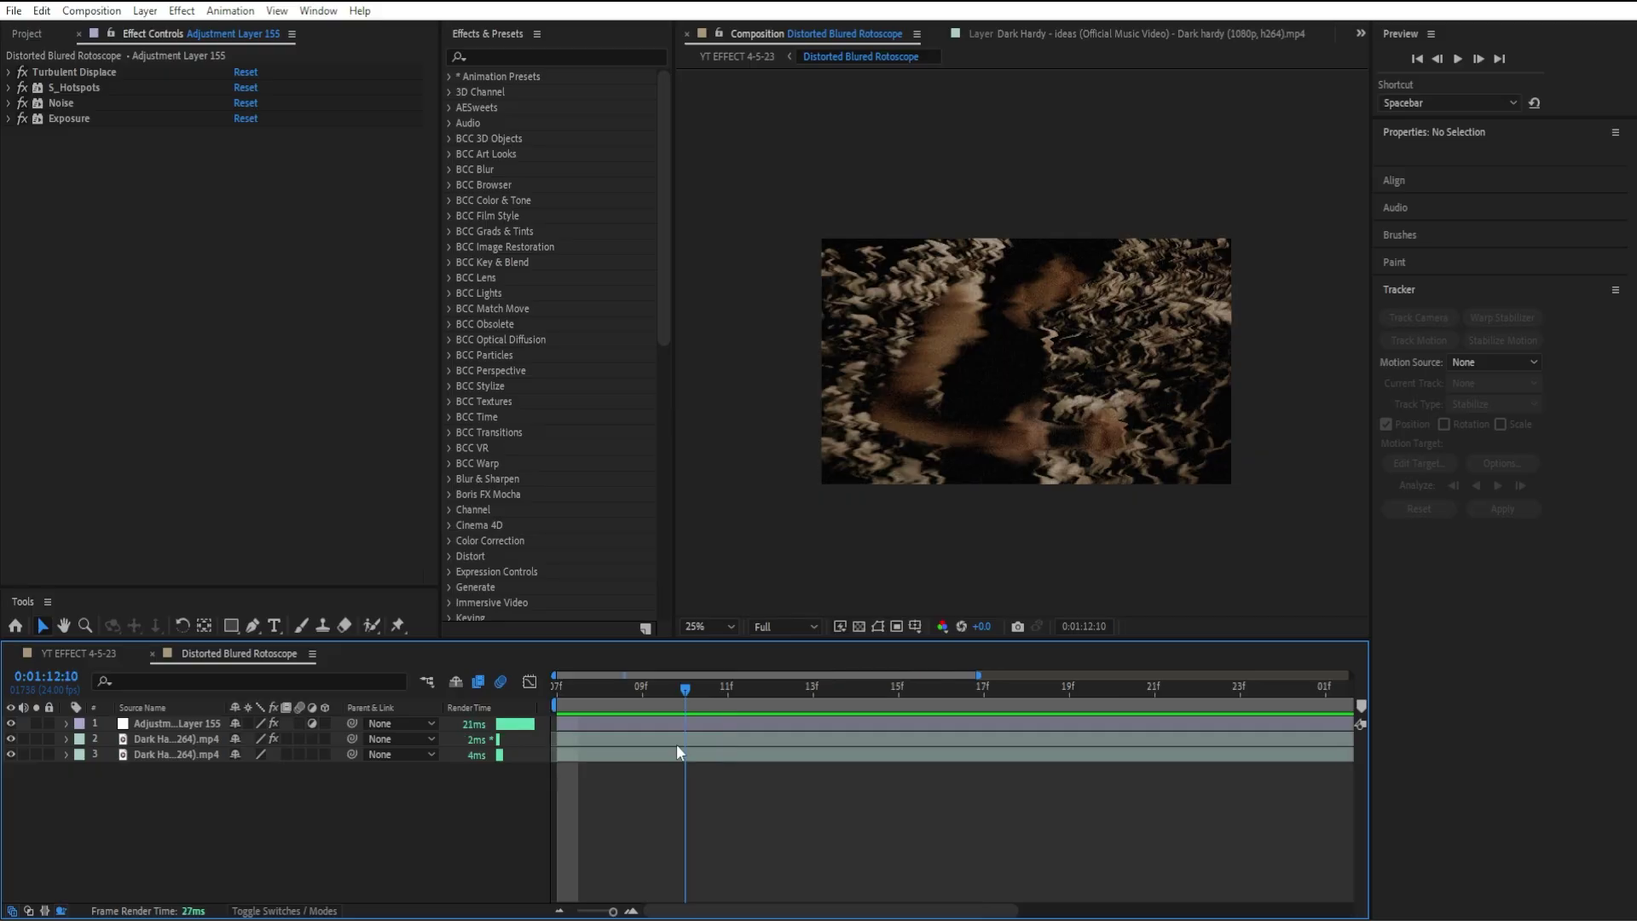
left_click(679, 740)
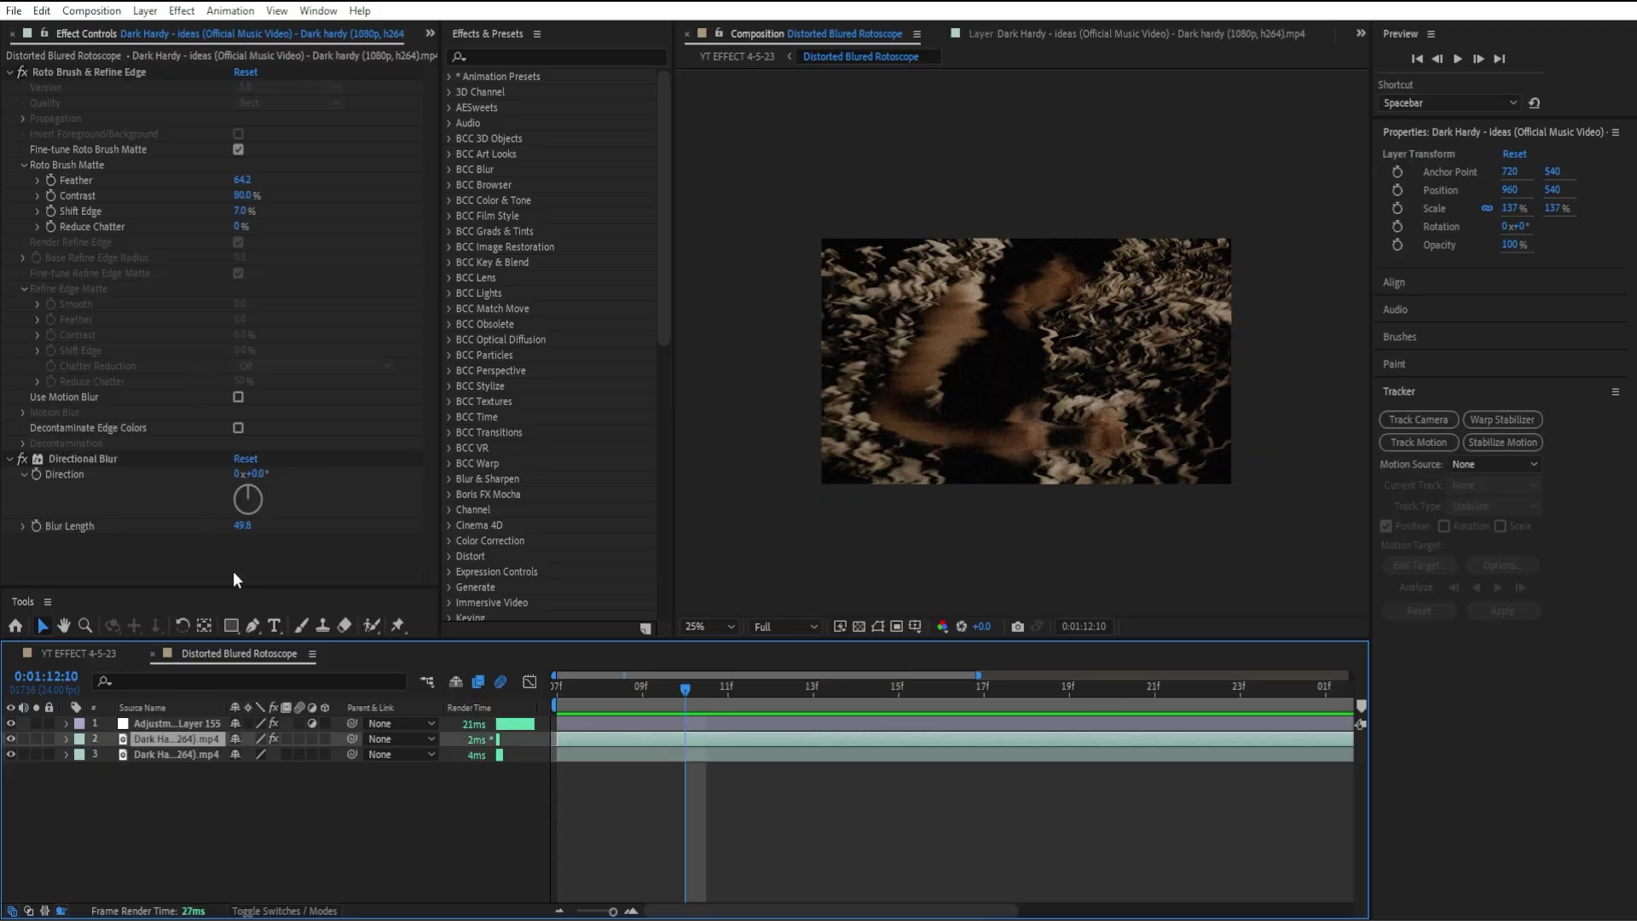
left_click_drag(246, 523, 378, 528)
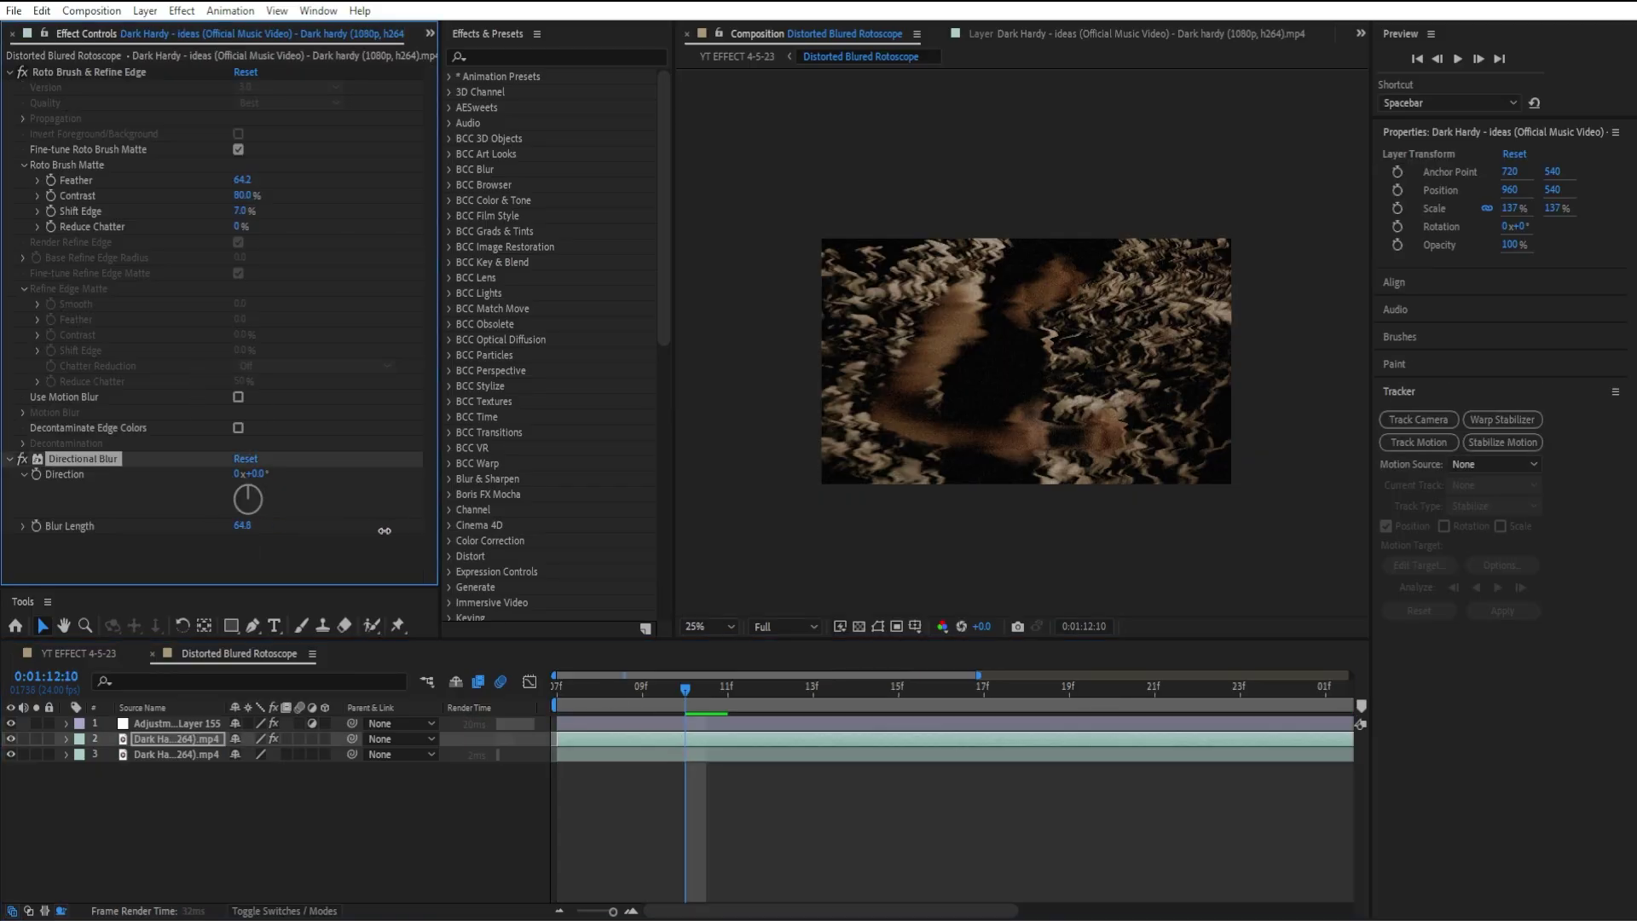
left_click(776, 689)
left_click_drag(776, 689, 1100, 662)
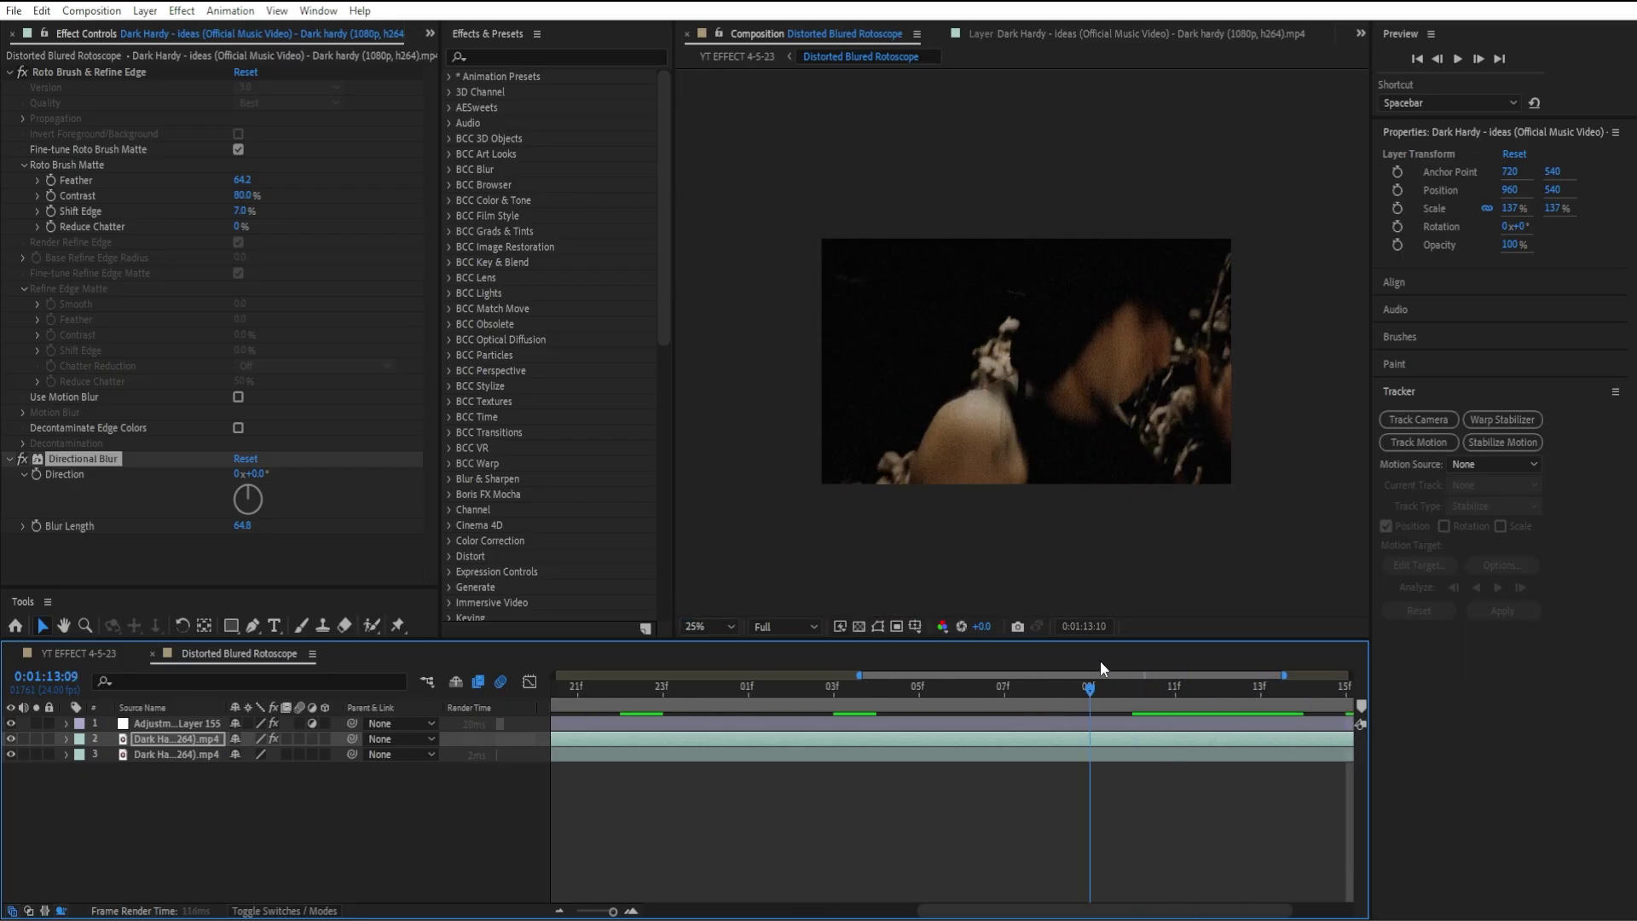
left_click(417, 844)
right_click(416, 837)
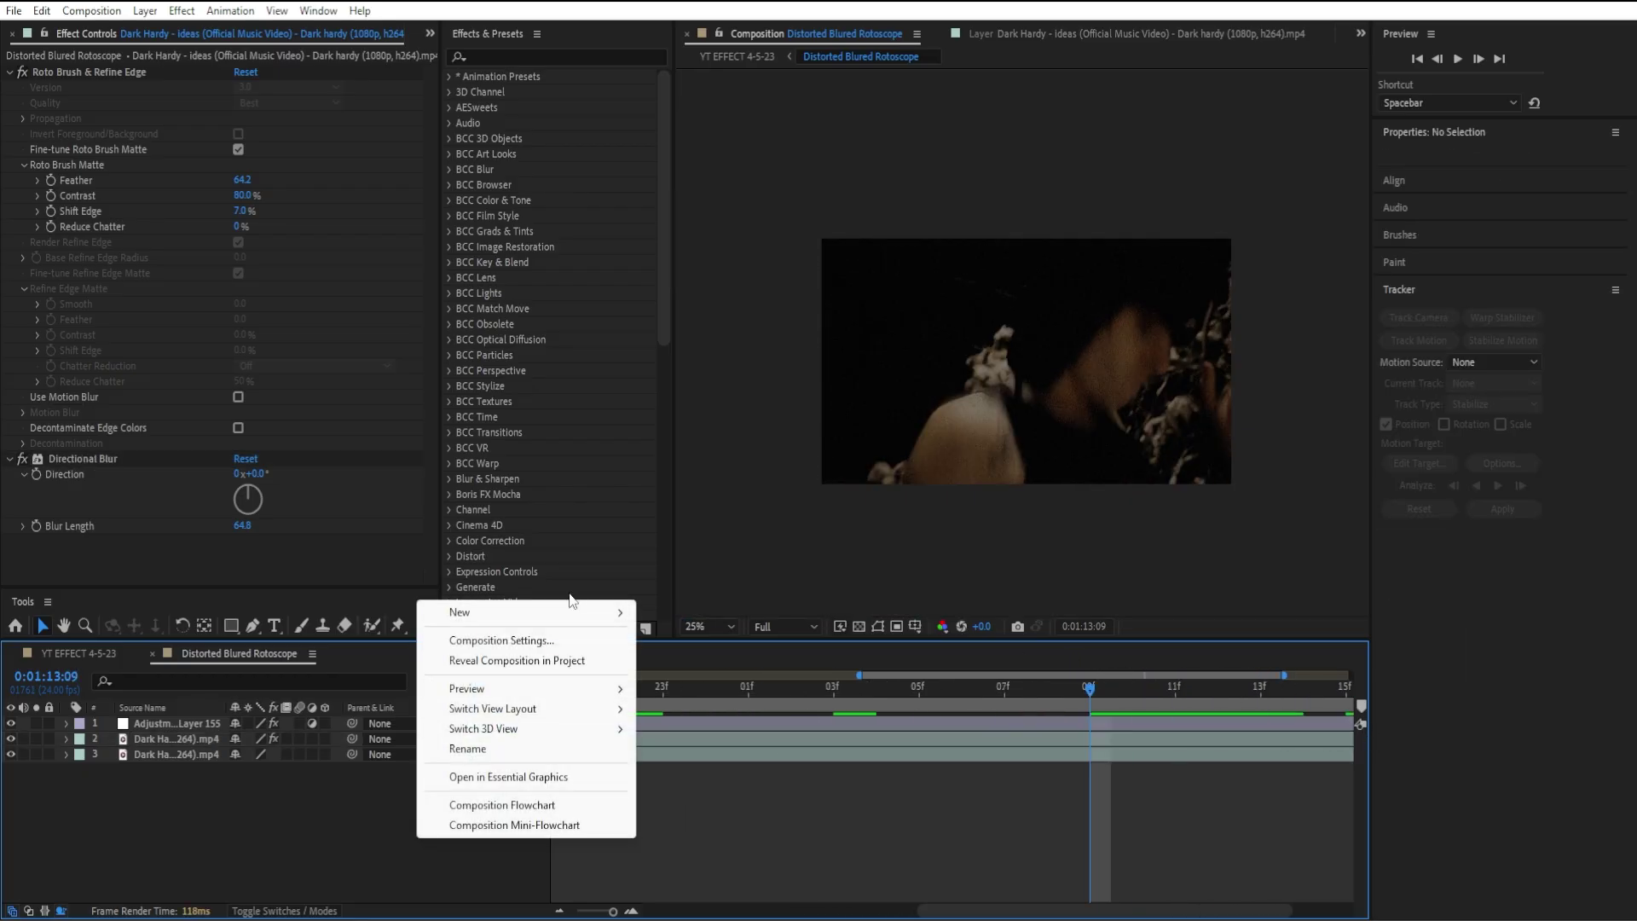
left_click(571, 637)
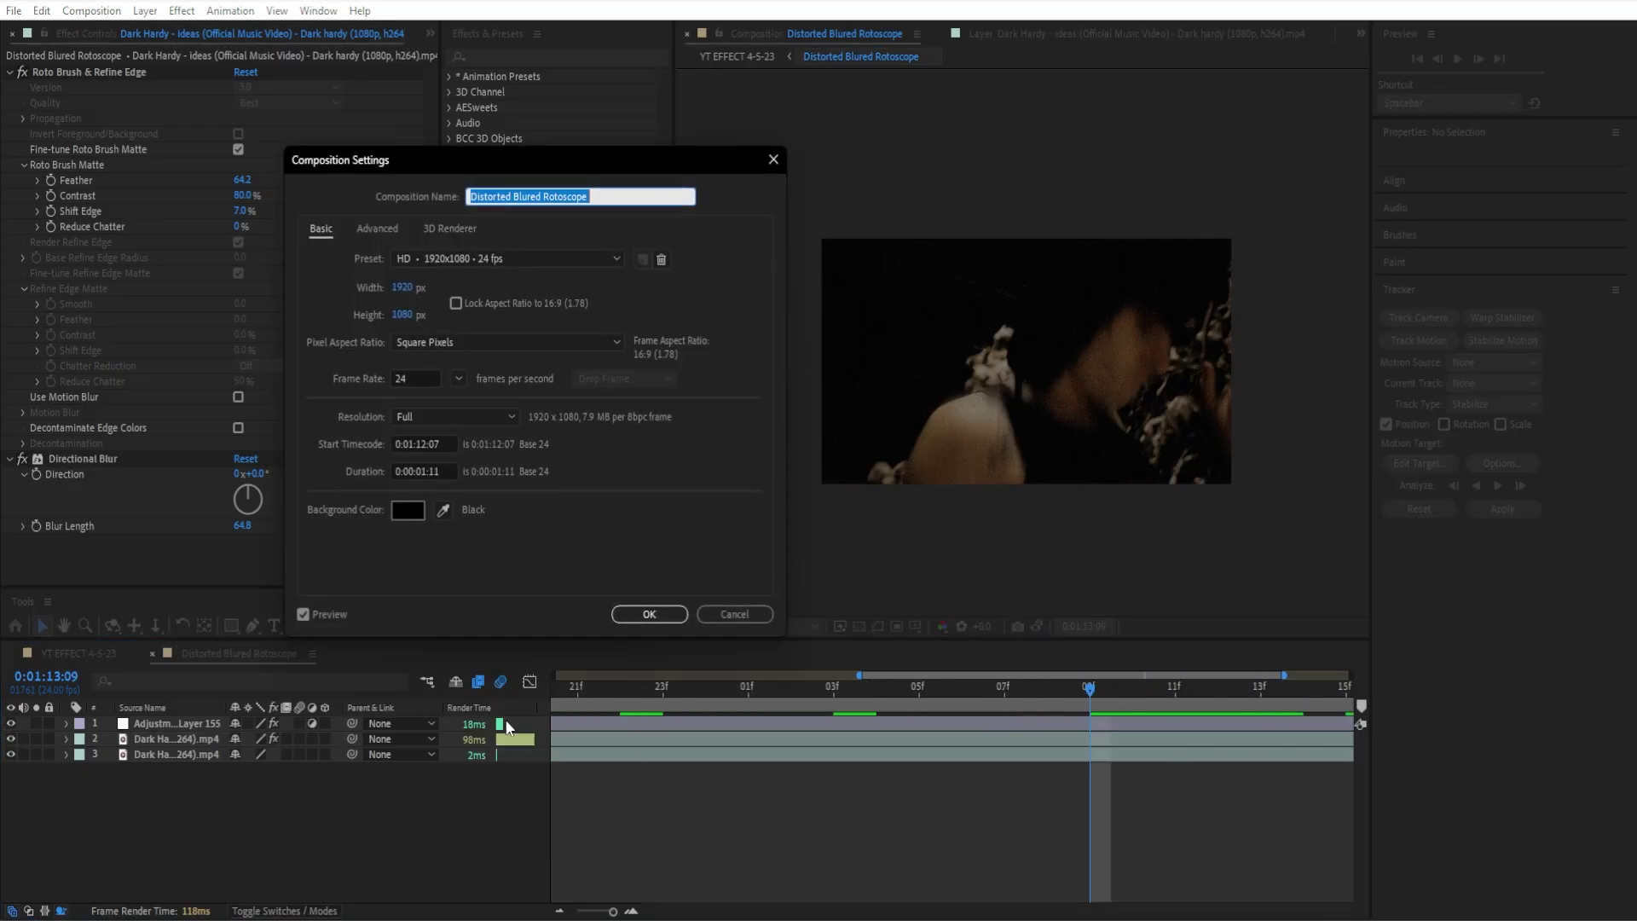
left_click(771, 164)
- Add a second adjustment layer above the existing layers and return to 0:01:12:07
right_click(463, 877)
mouse_move(595, 600)
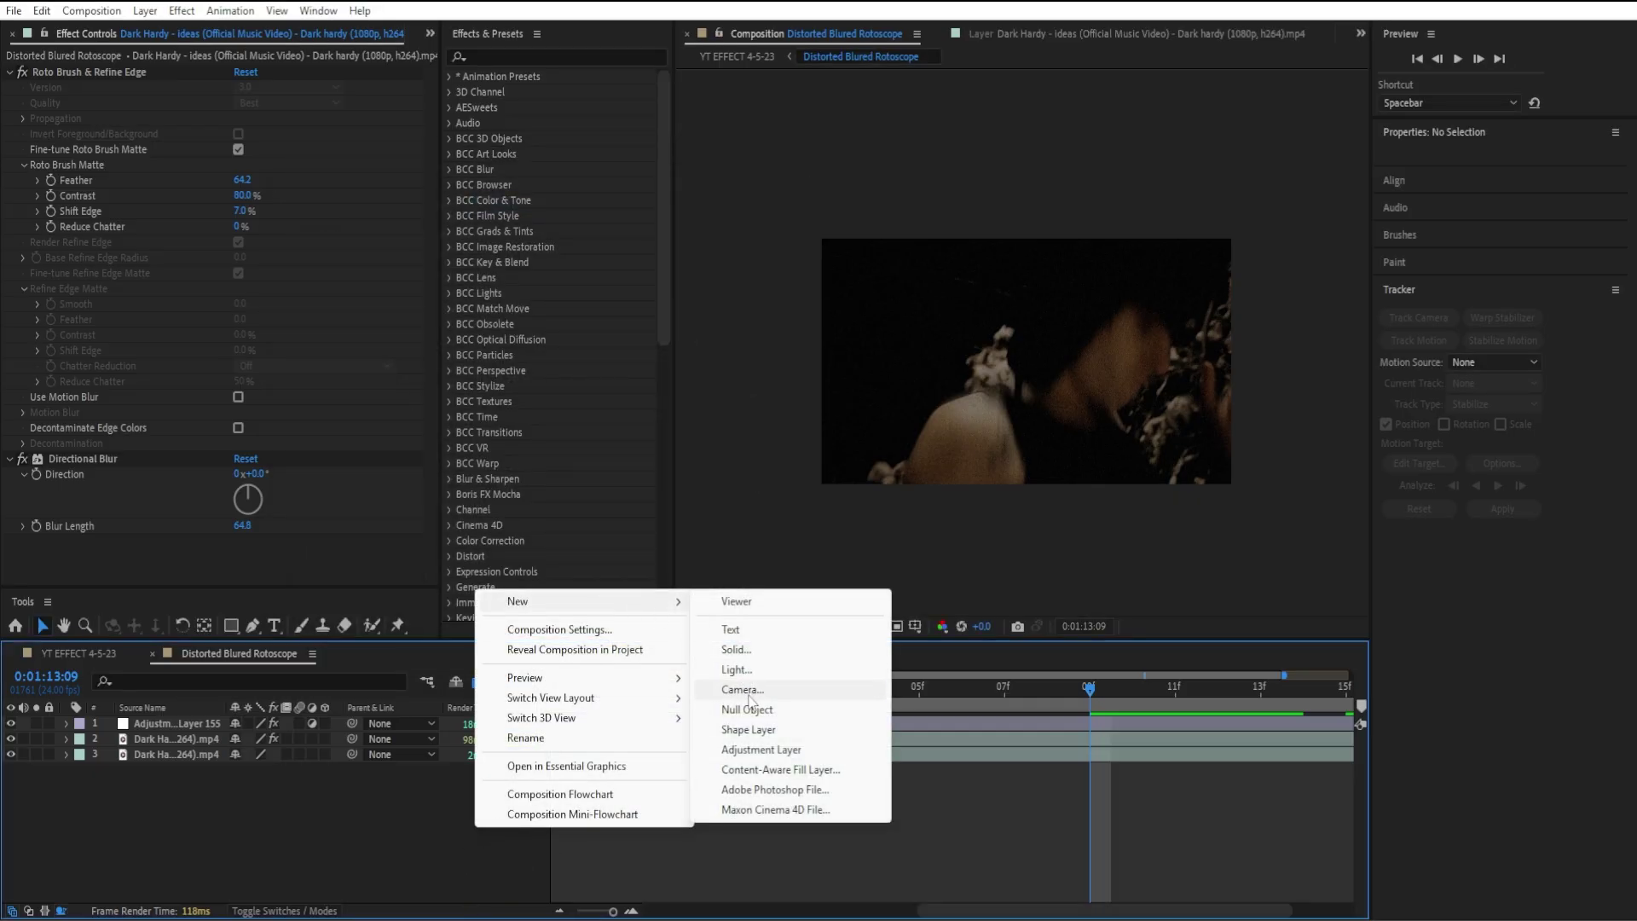
left_click(761, 749)
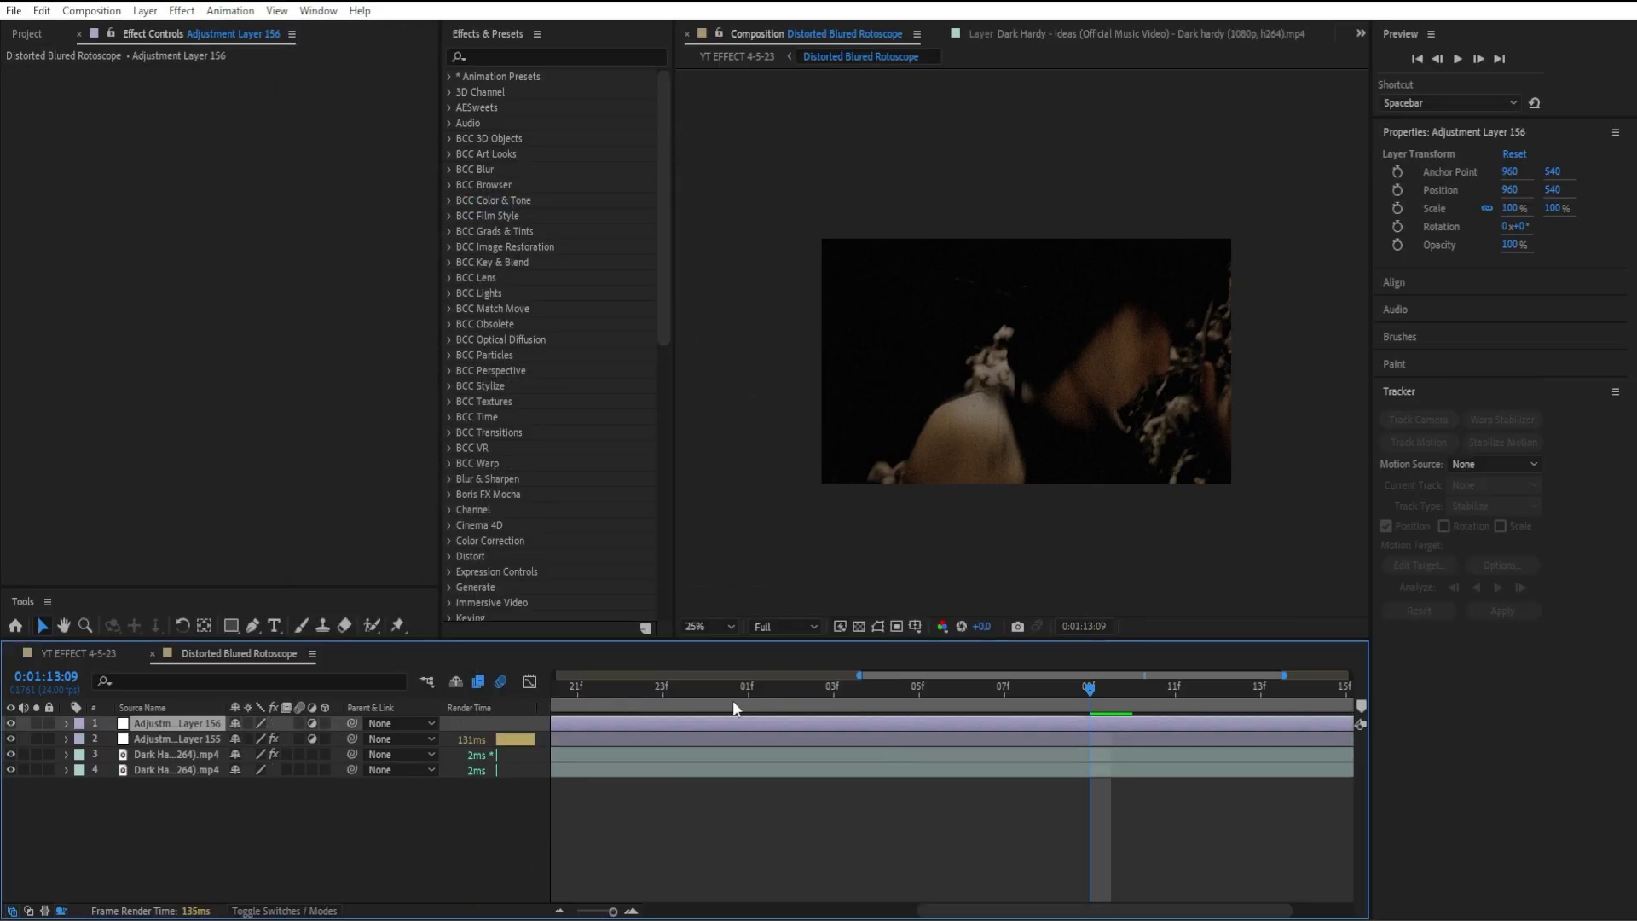
left_click_drag(718, 687, 401, 691)
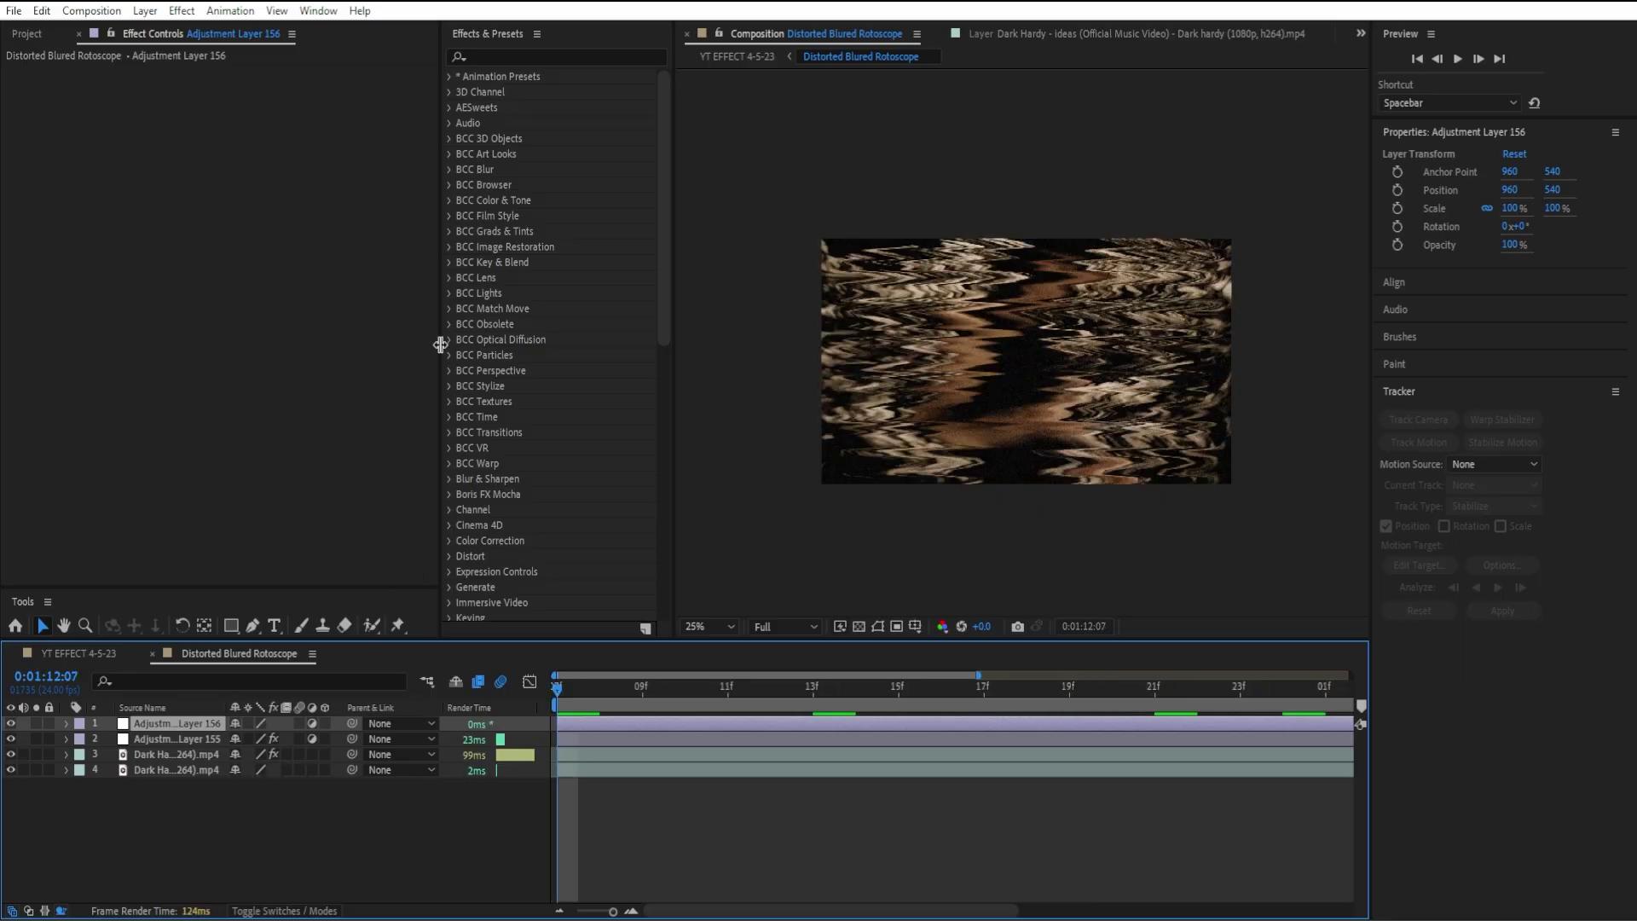
- Apply the Bloody Grit preset from Grunge Essentials to the new adjustment layer and collapse its effects
left_click(450, 78)
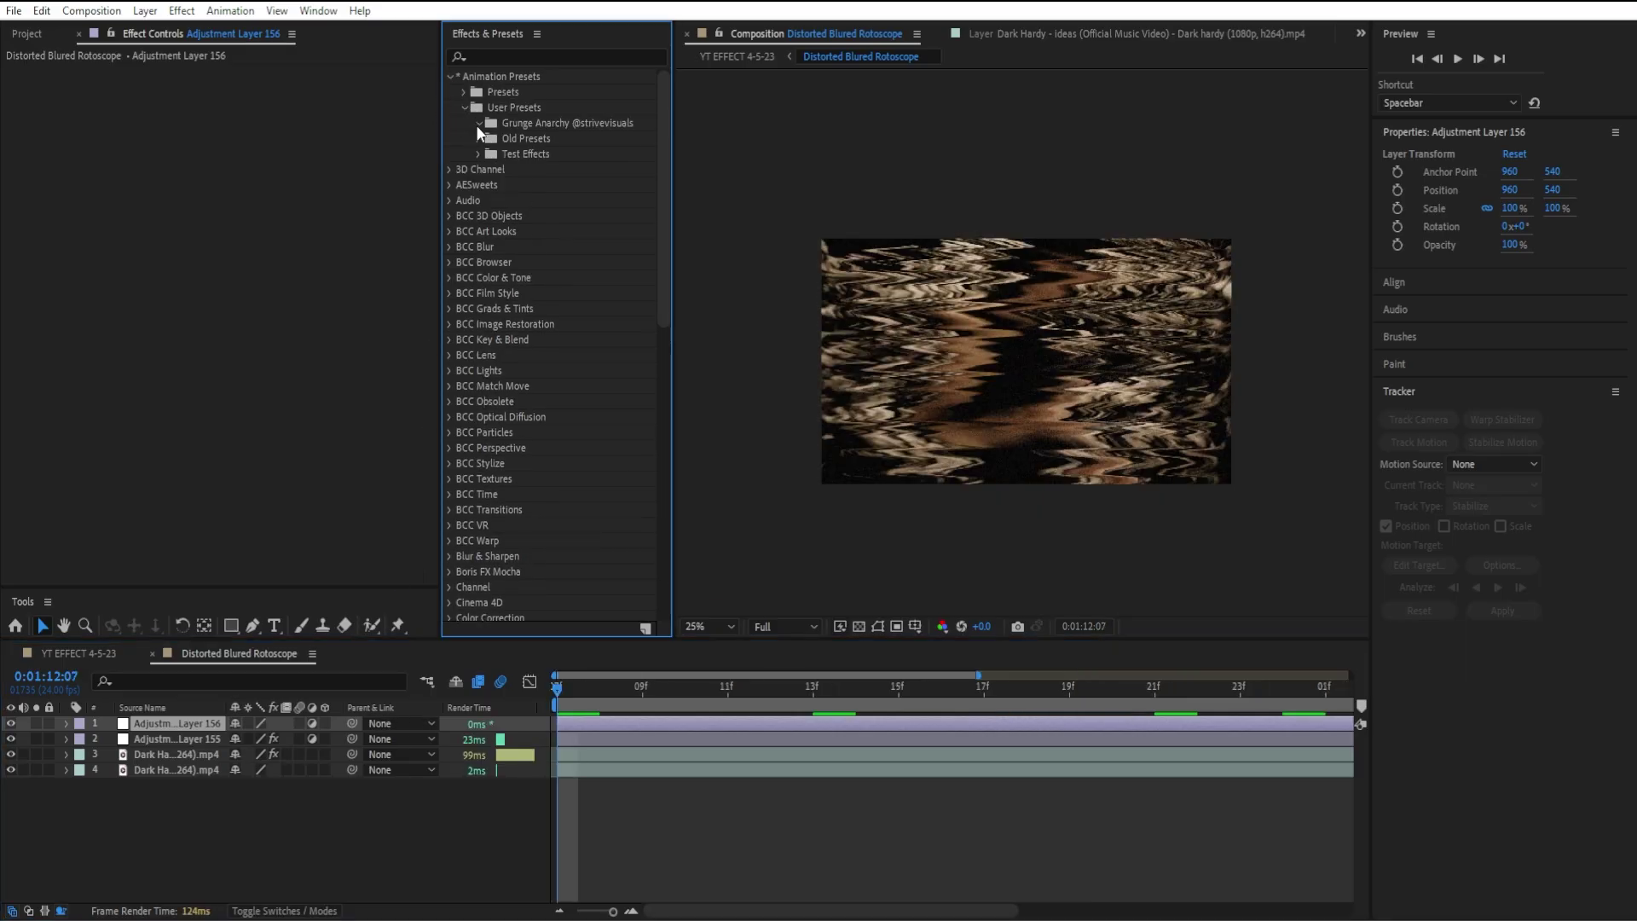
left_click(477, 124)
left_click(495, 155)
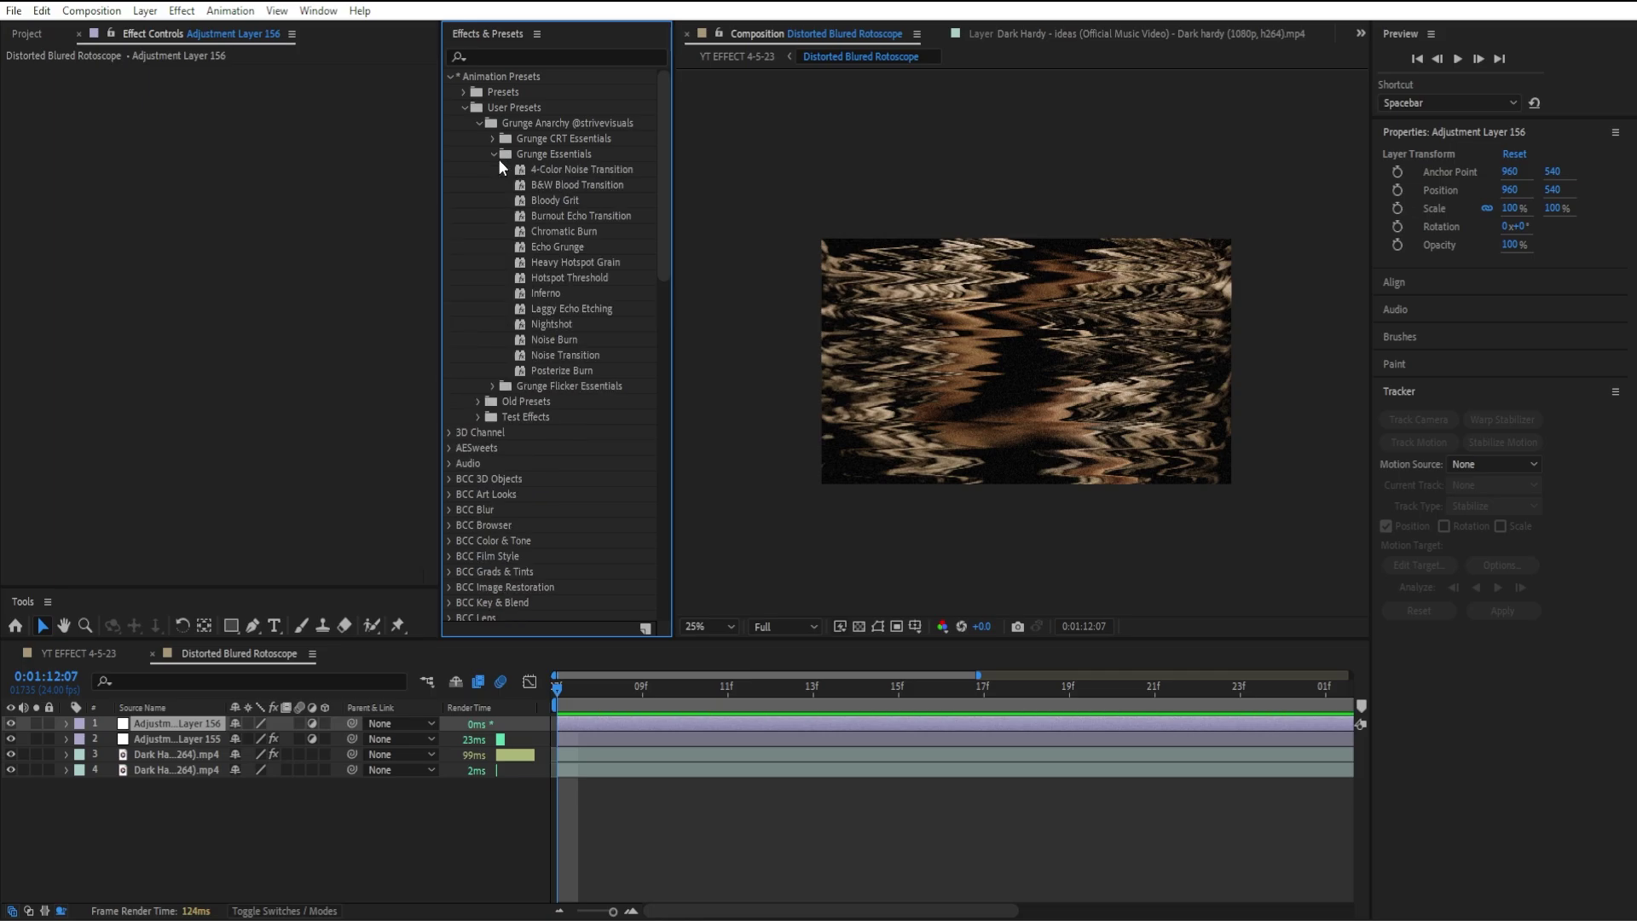
left_click(546, 201)
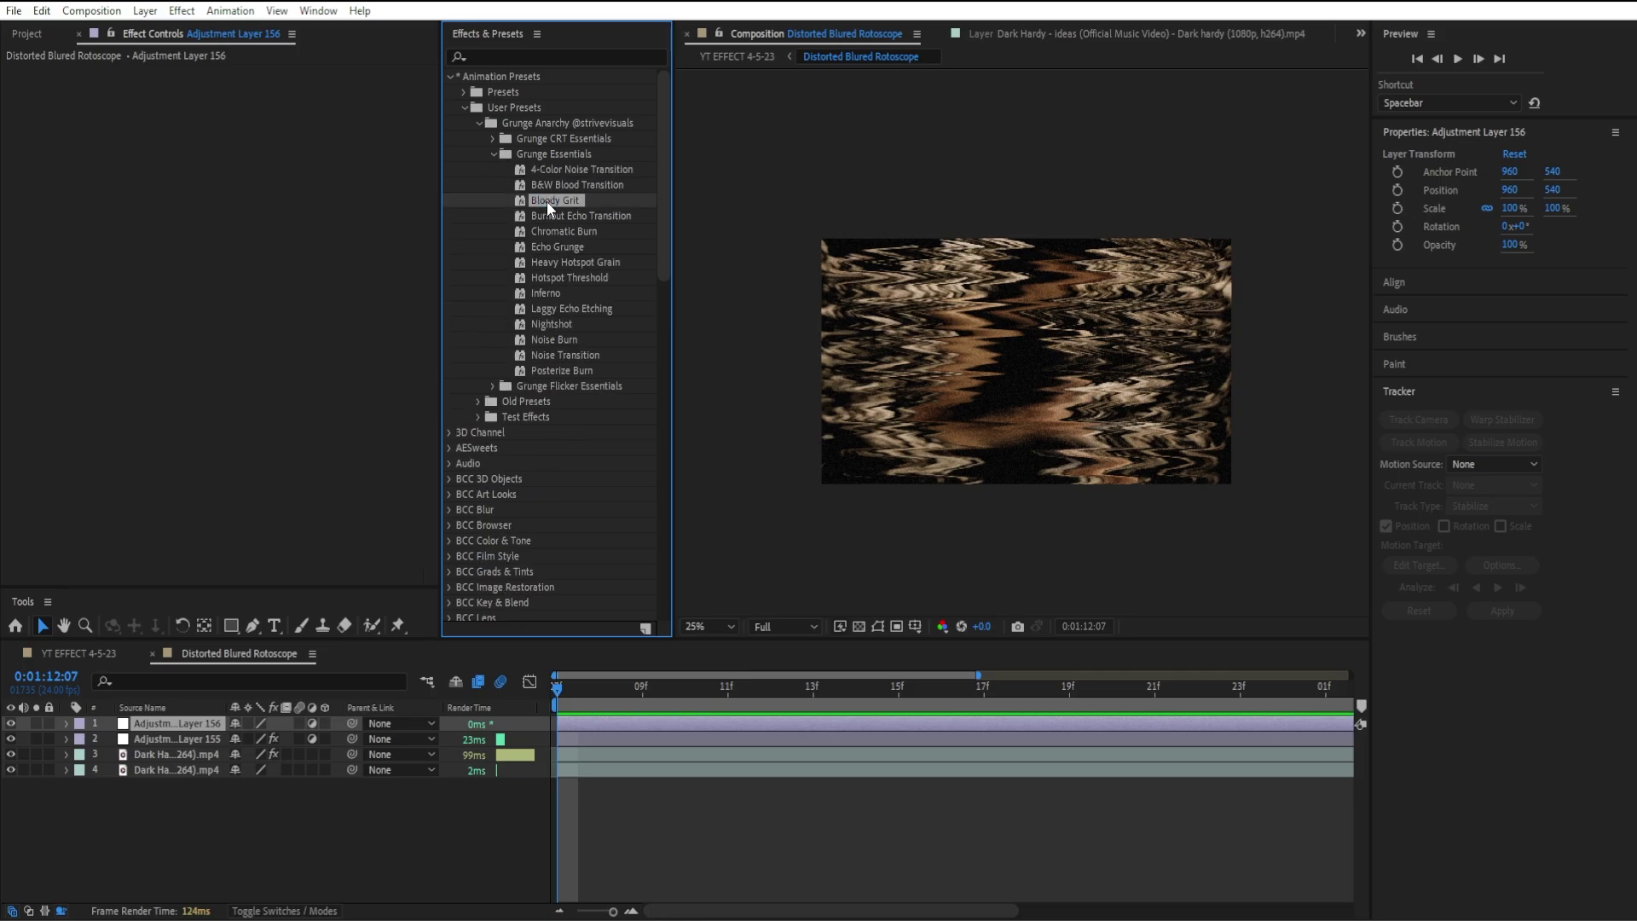
double_click(546, 201)
left_click(8, 72)
left_click(81, 169)
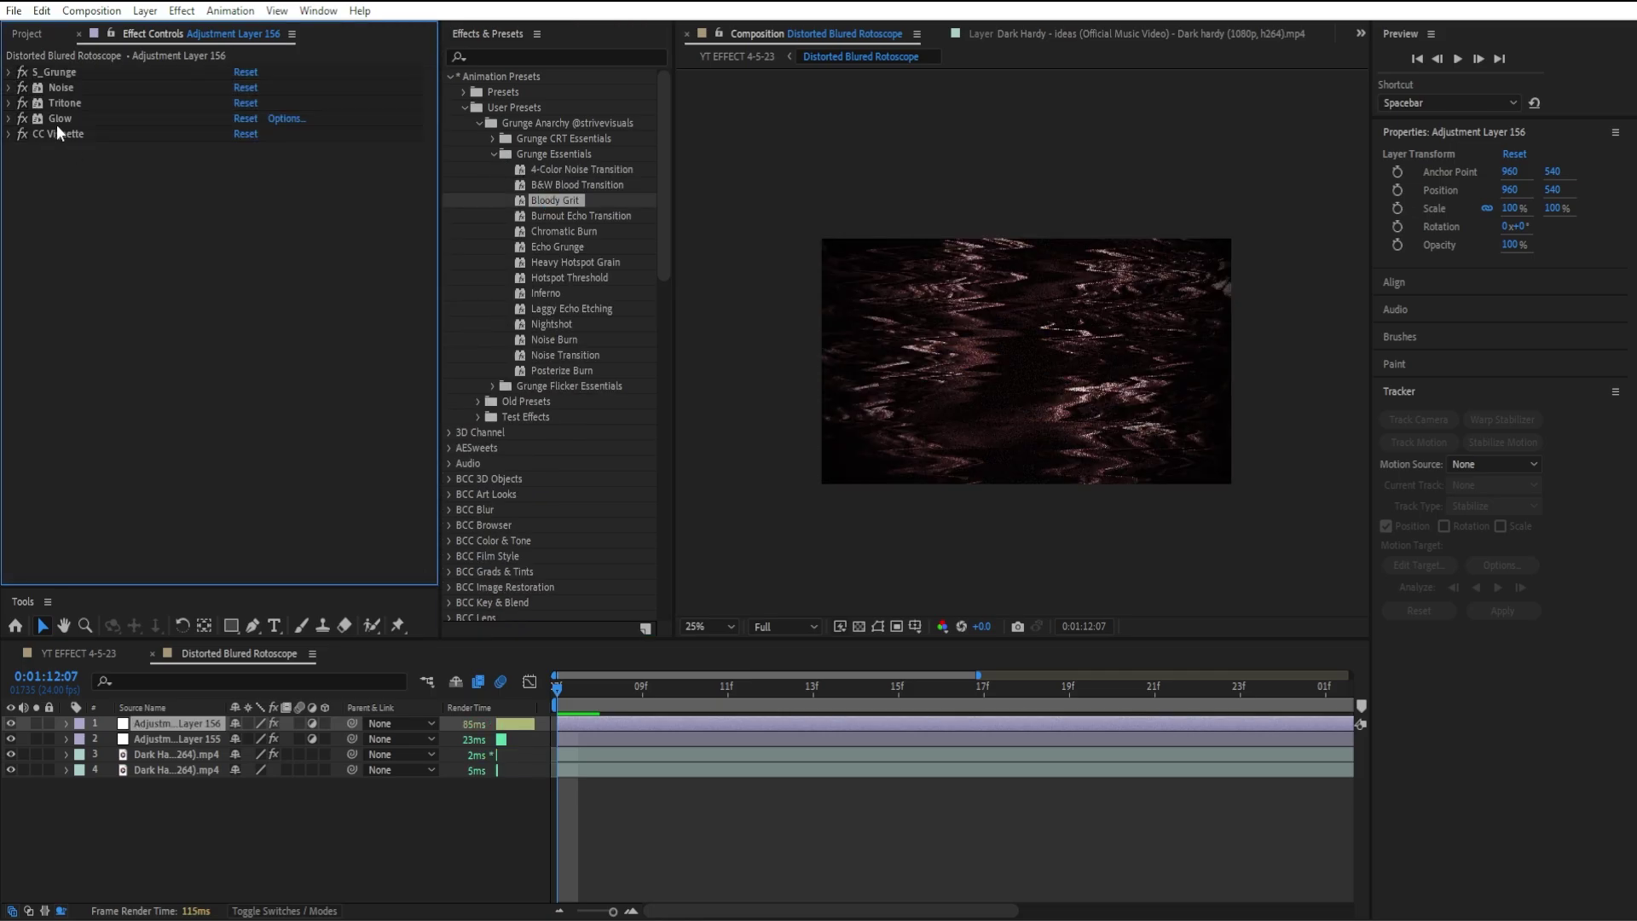
- Recolour the Midtones of the Tritone effect on the top adjustment layer to a muted teal
left_click(10, 103)
left_click(240, 136)
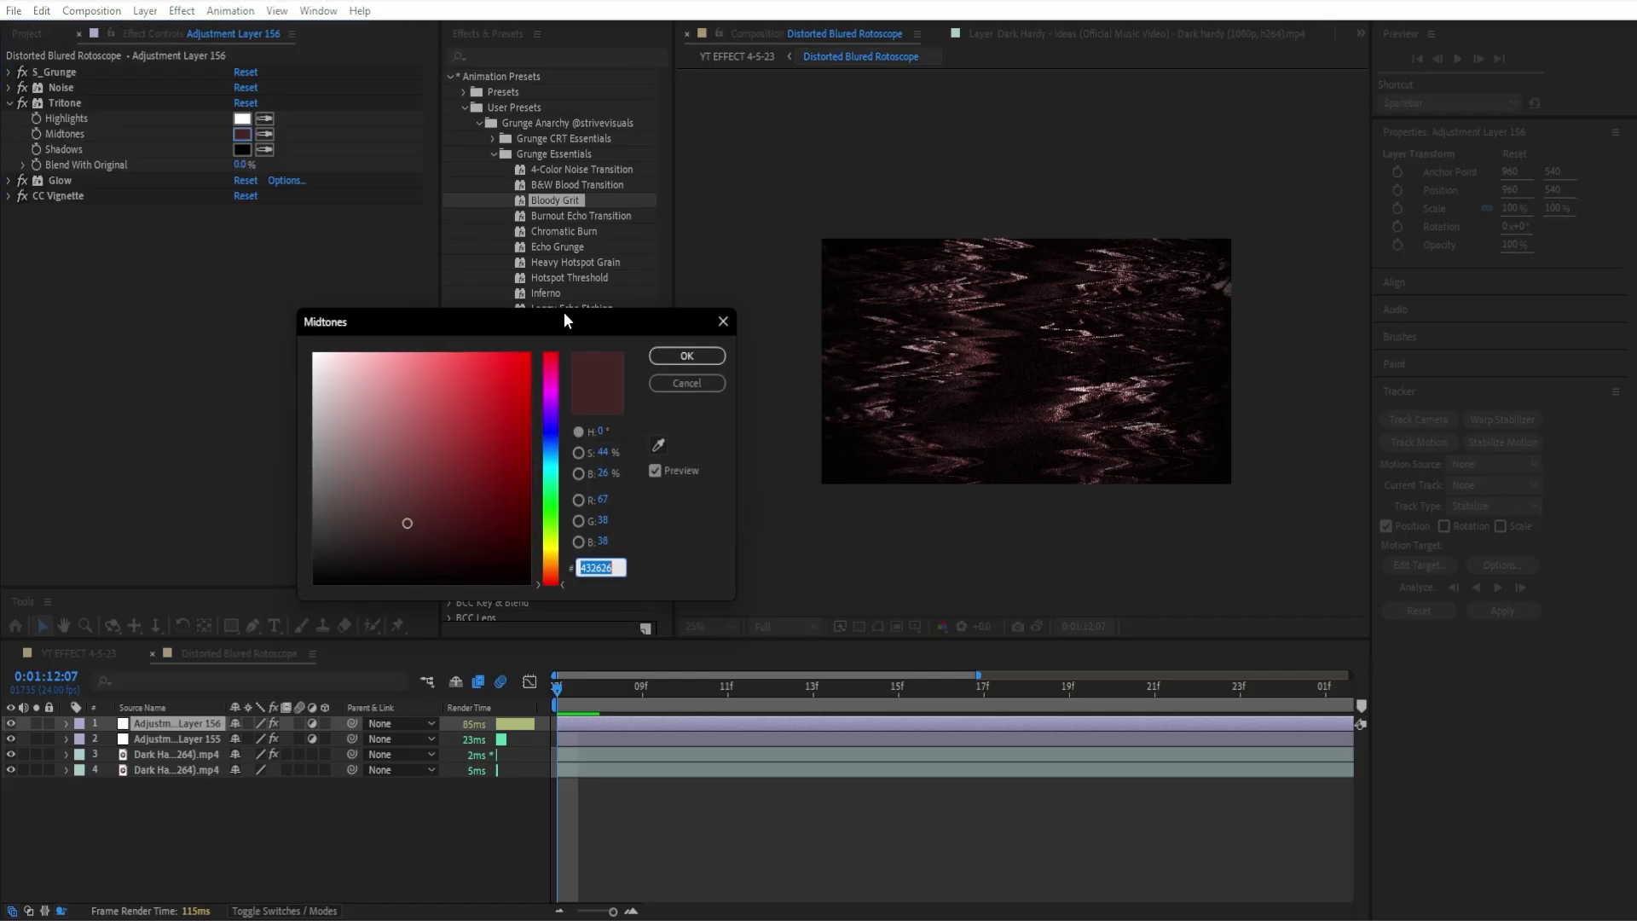
left_click(551, 467)
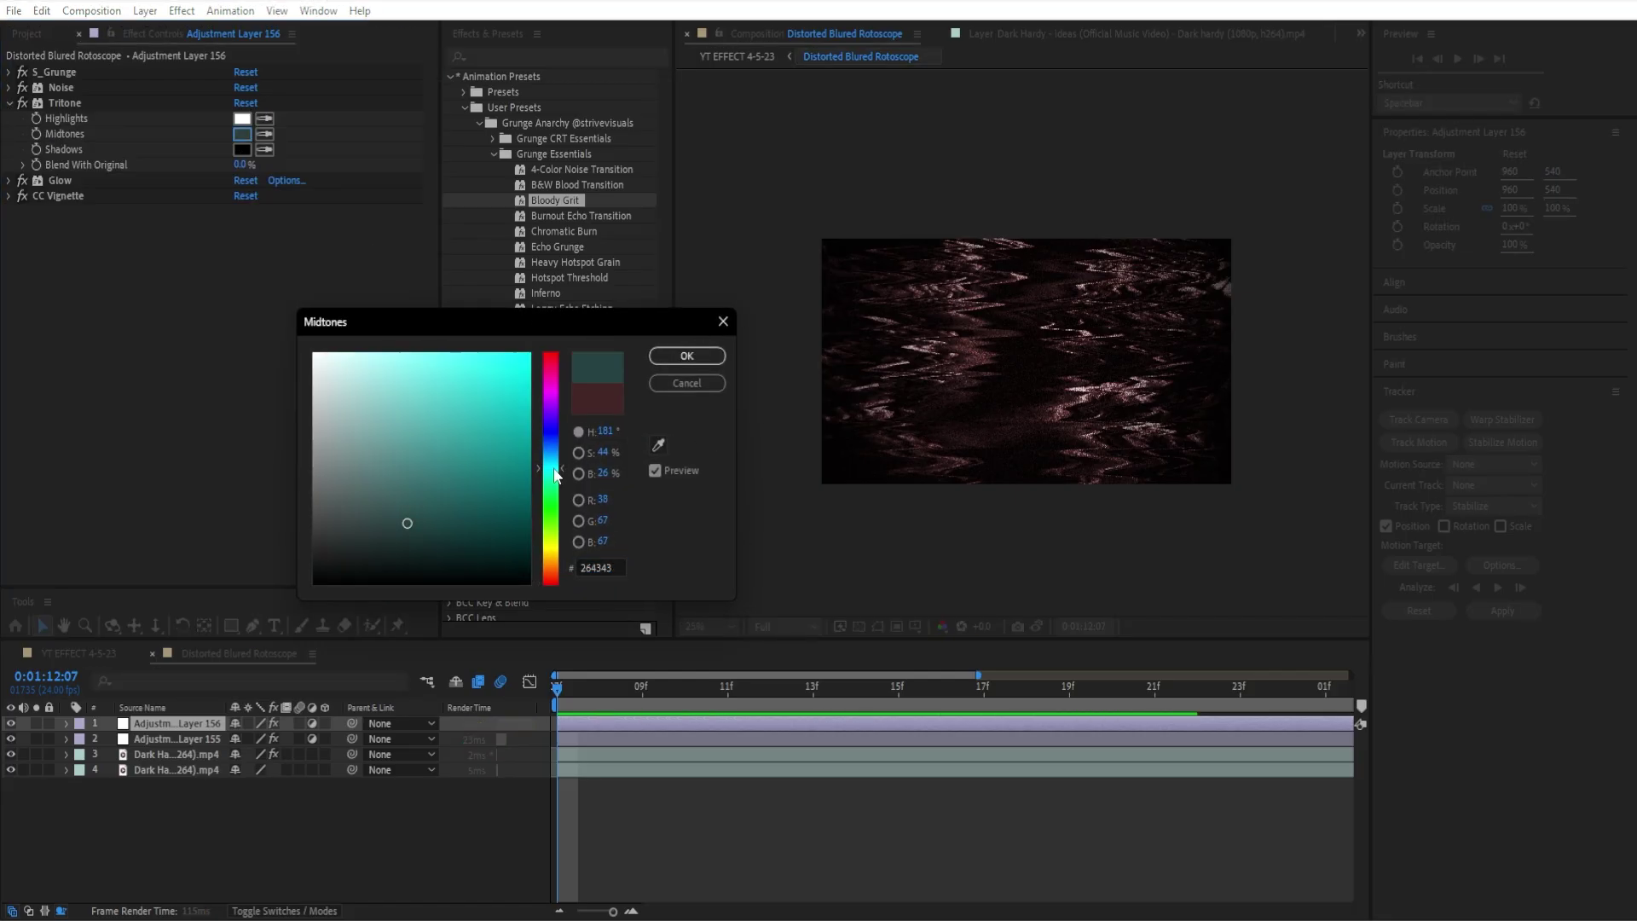
left_click_drag(510, 446, 353, 474)
left_click(687, 355)
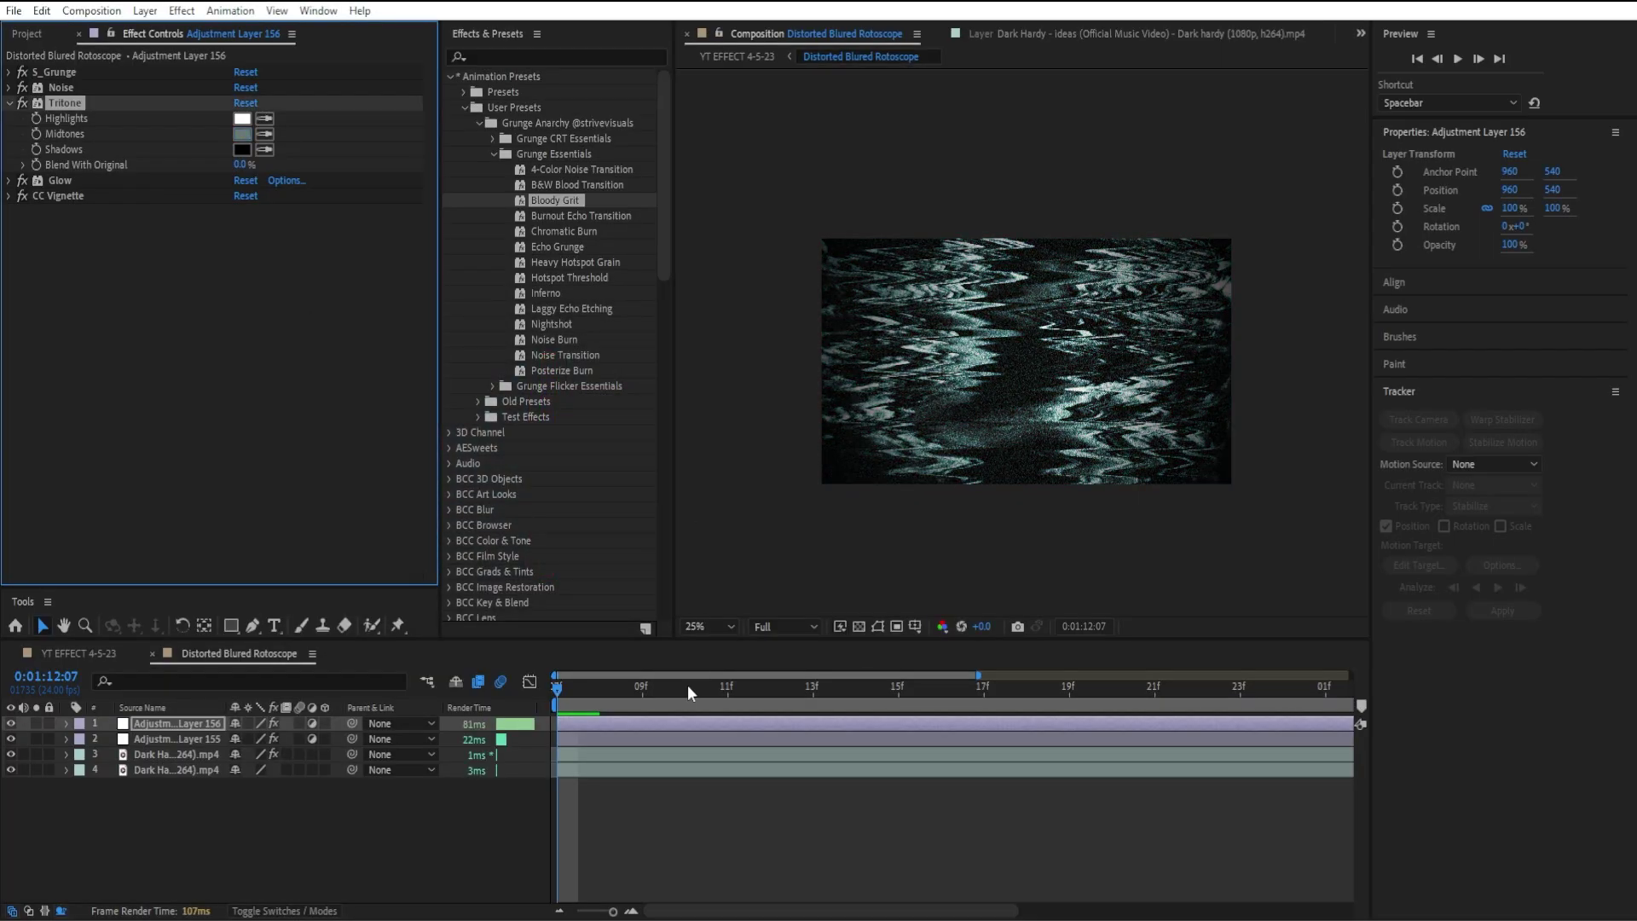
- Preview the composition with the teal Tritone grunge look and return to 0:01:12:07
key("space")
left_click(557, 713)
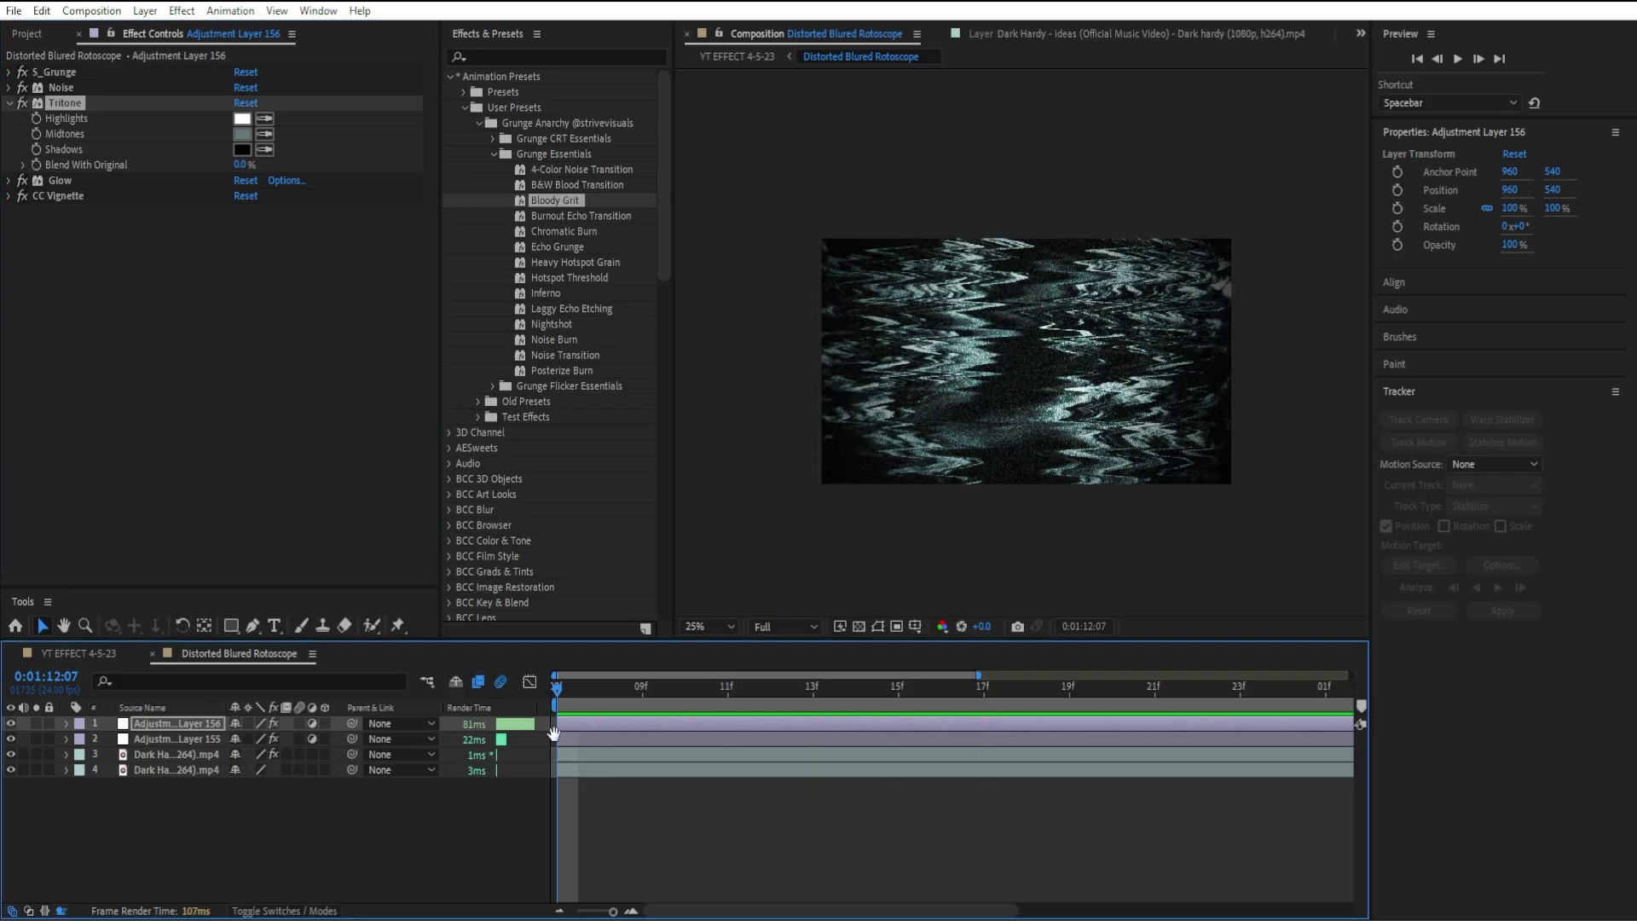
key("space")
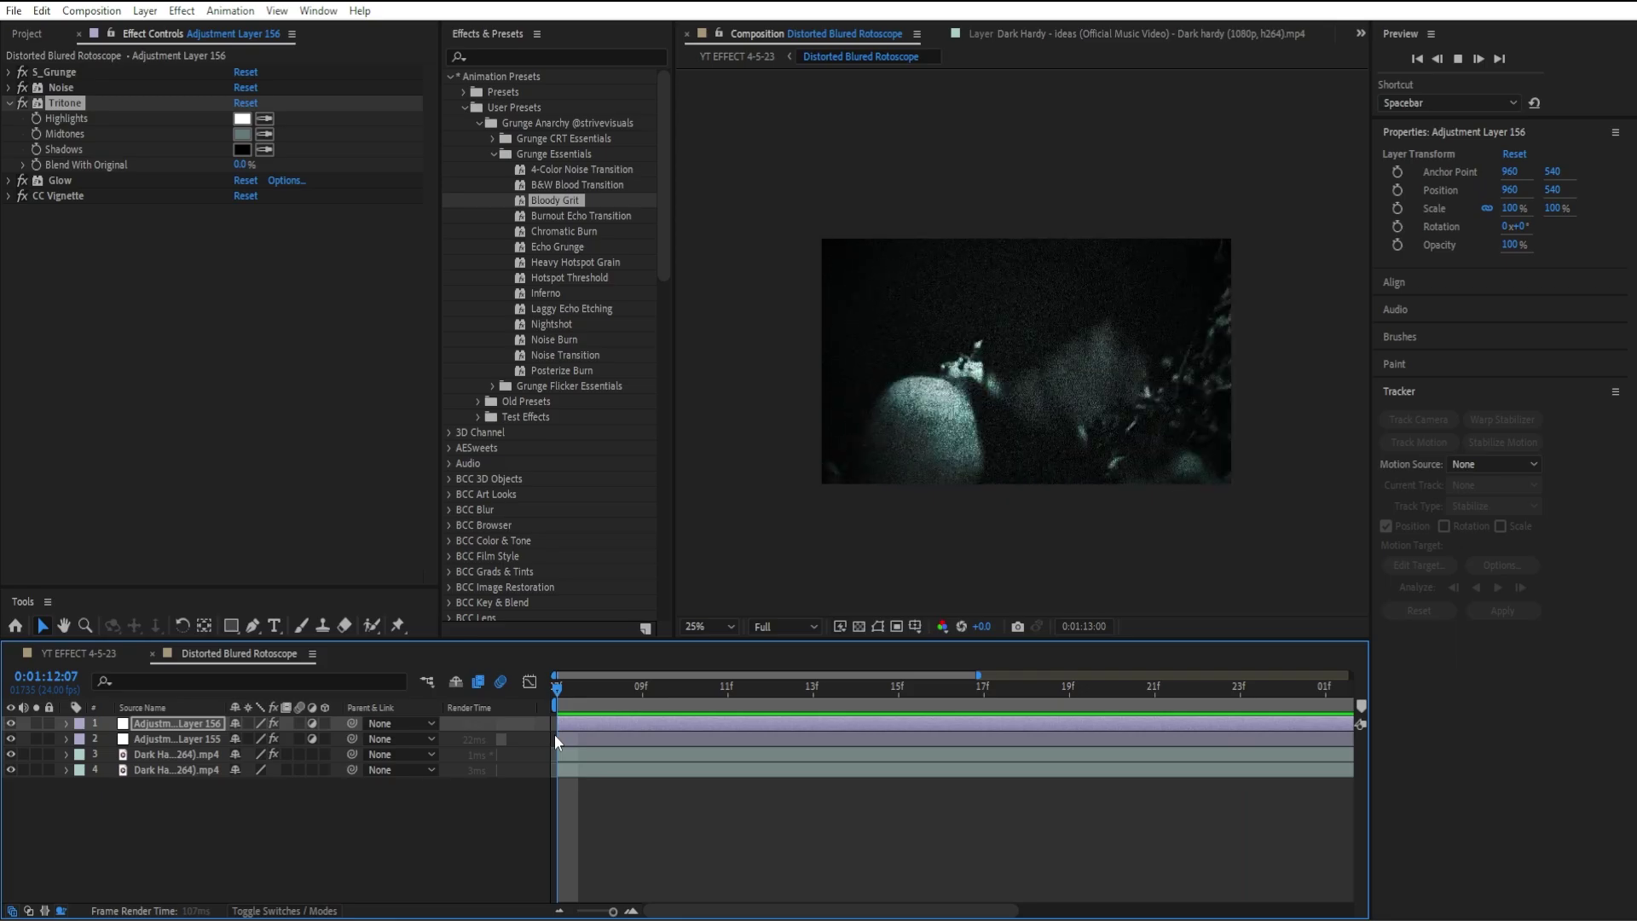
key("space")
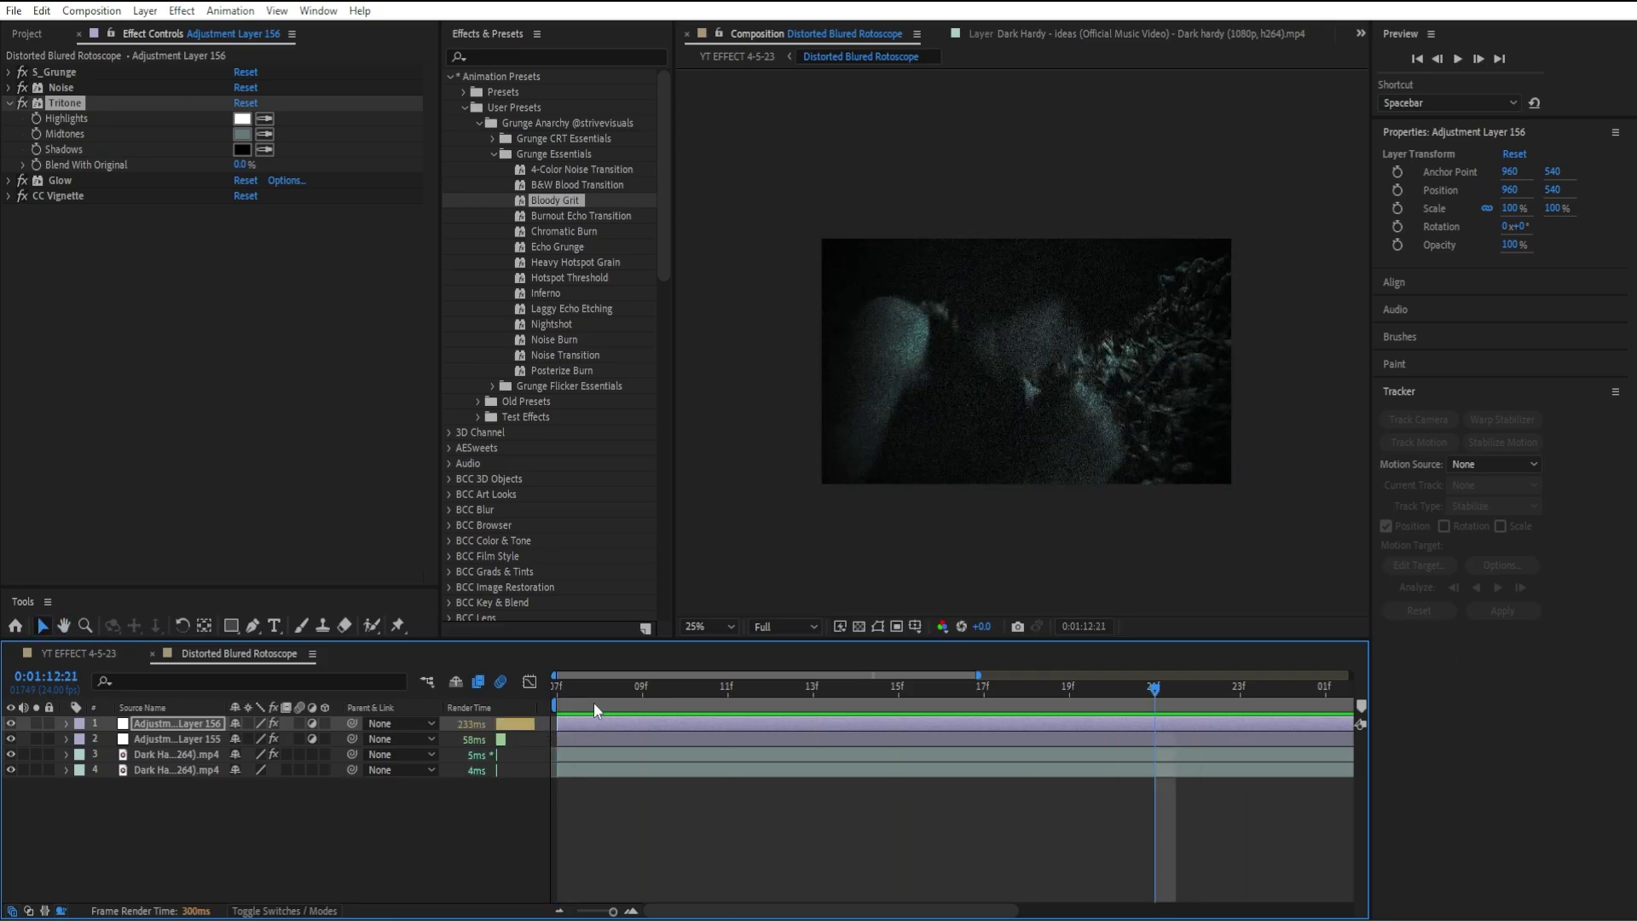
left_click(565, 708)
- Remove all the Bloody Grit preset's effects from the top adjustment layer
key("e")
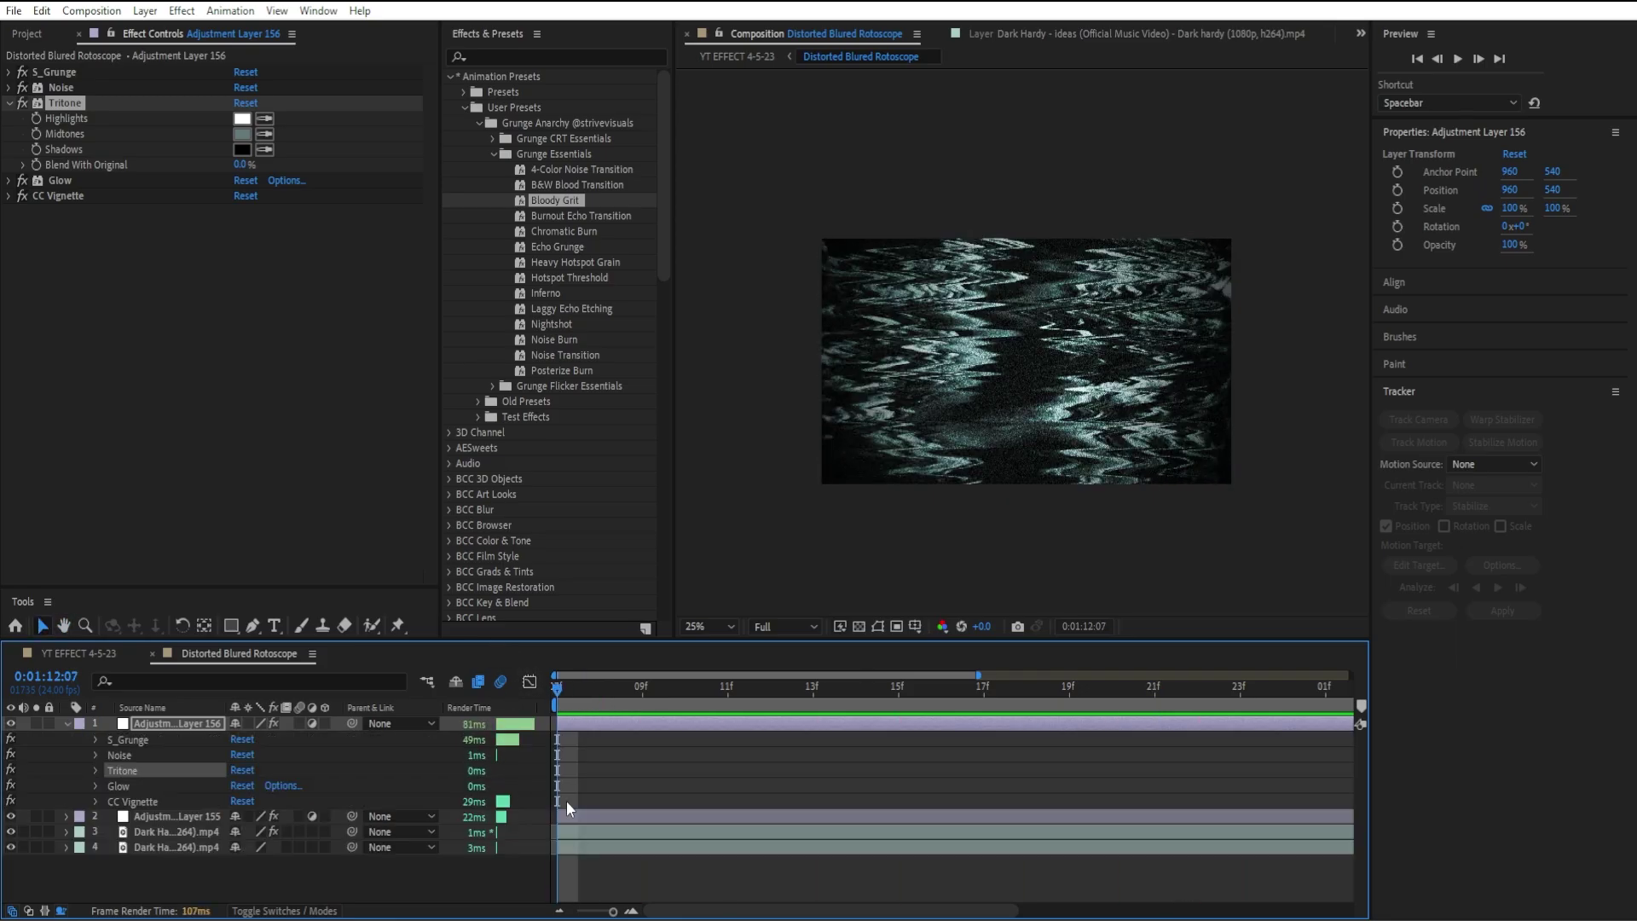
key("ctrl+a")
key("Delete")
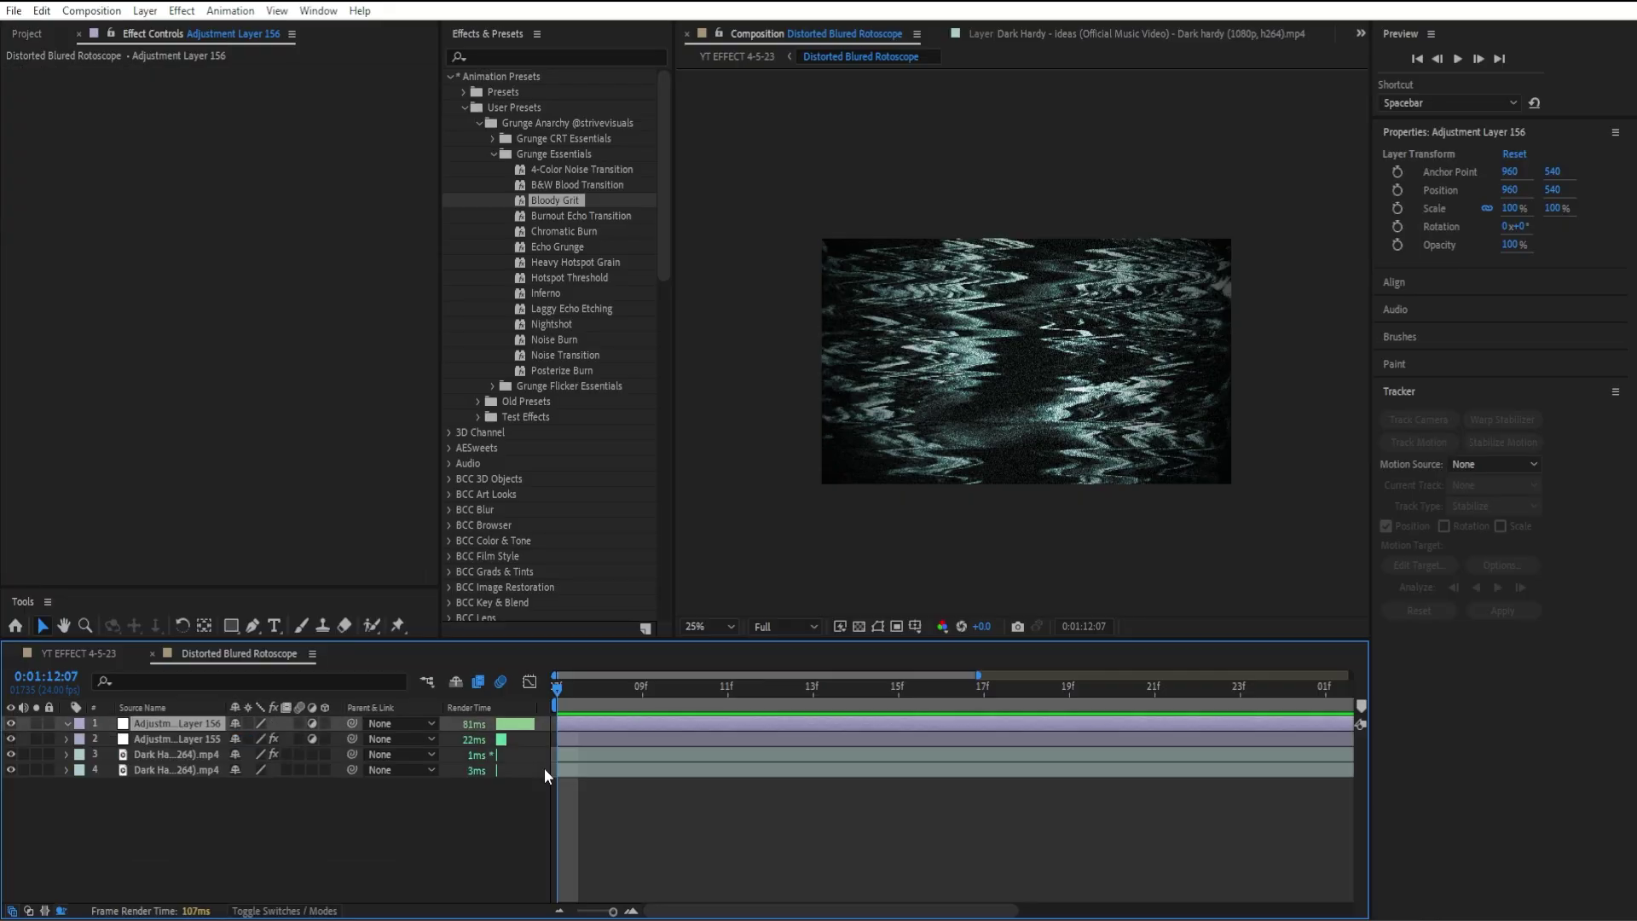
- Apply the 4-Color Noise Transition preset from Grunge Essentials to the top adjustment layer and preview it
double_click(566, 174)
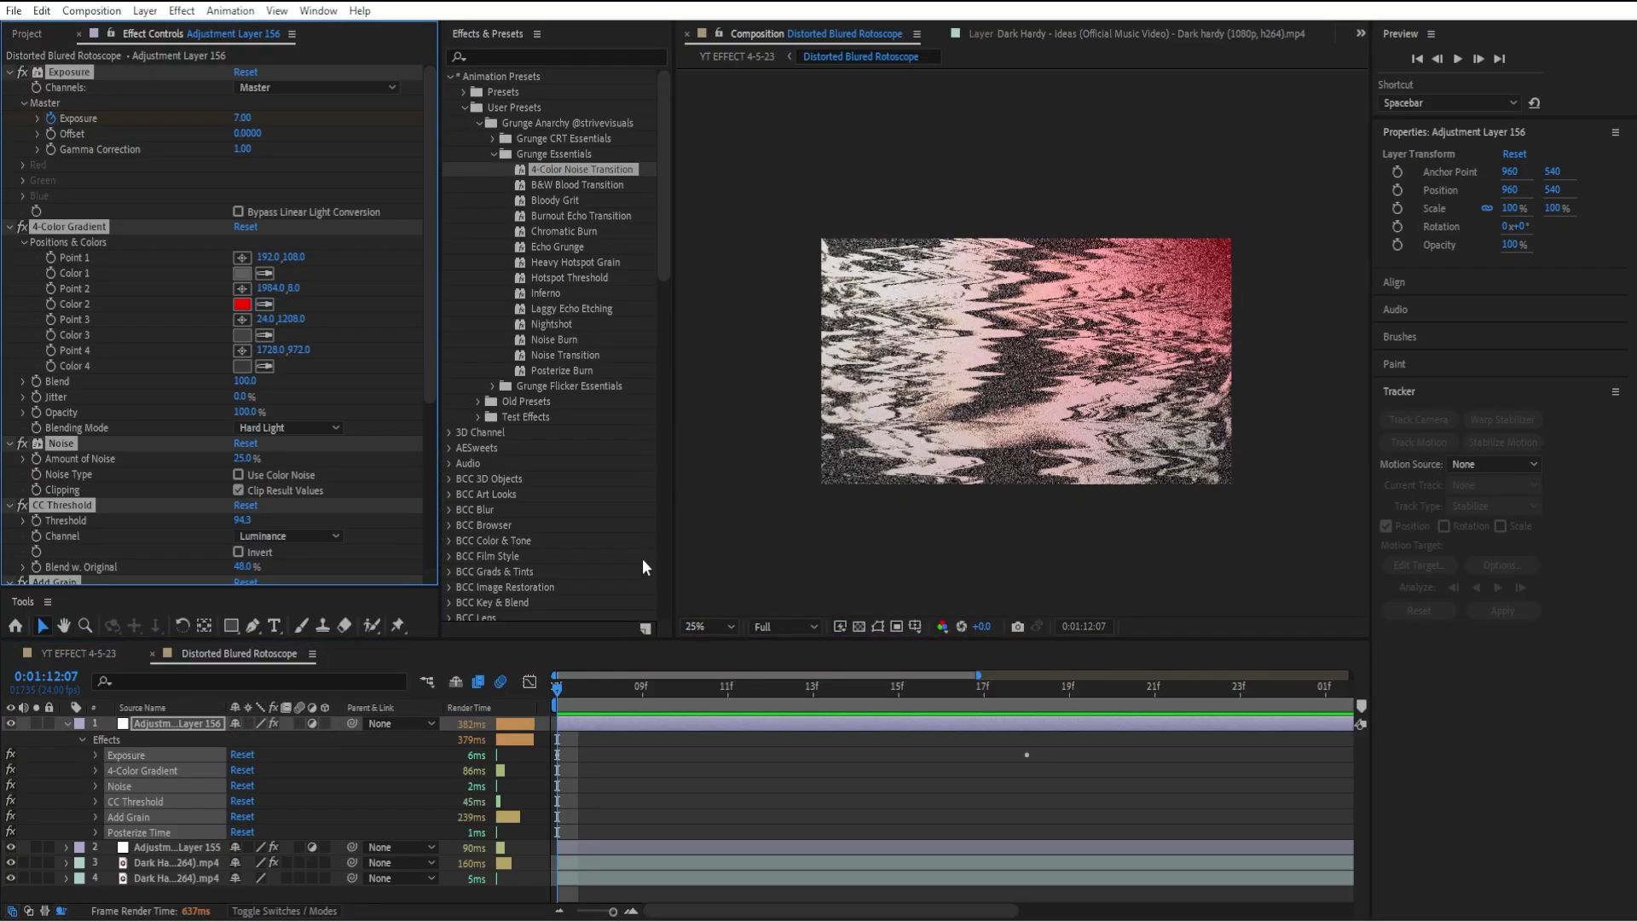
key("space")
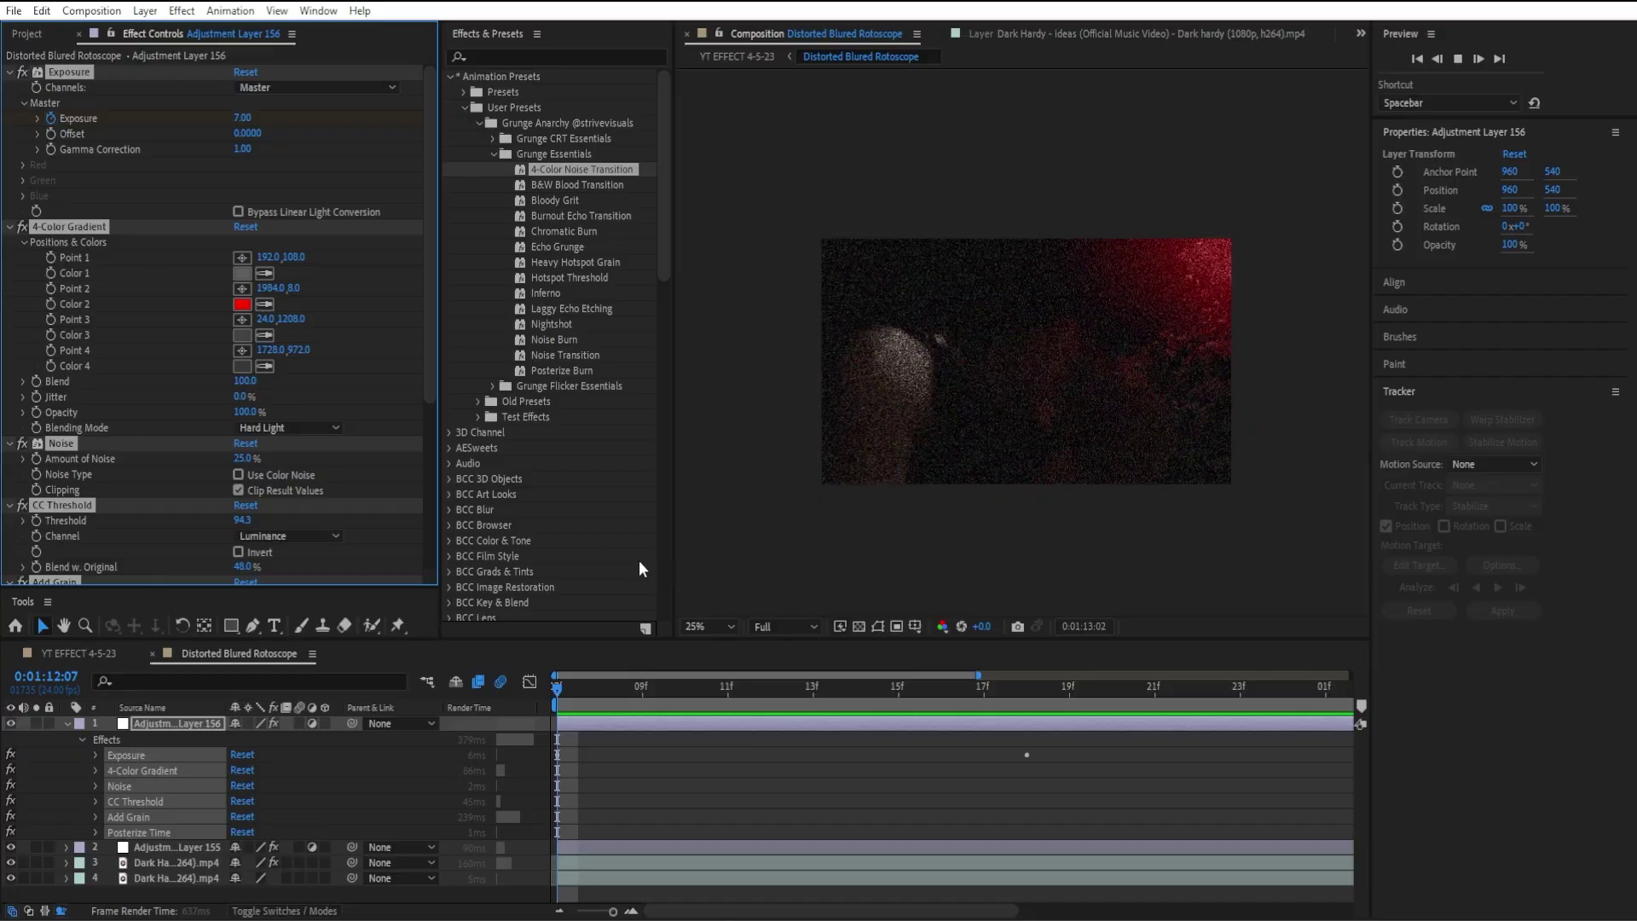
key("space")
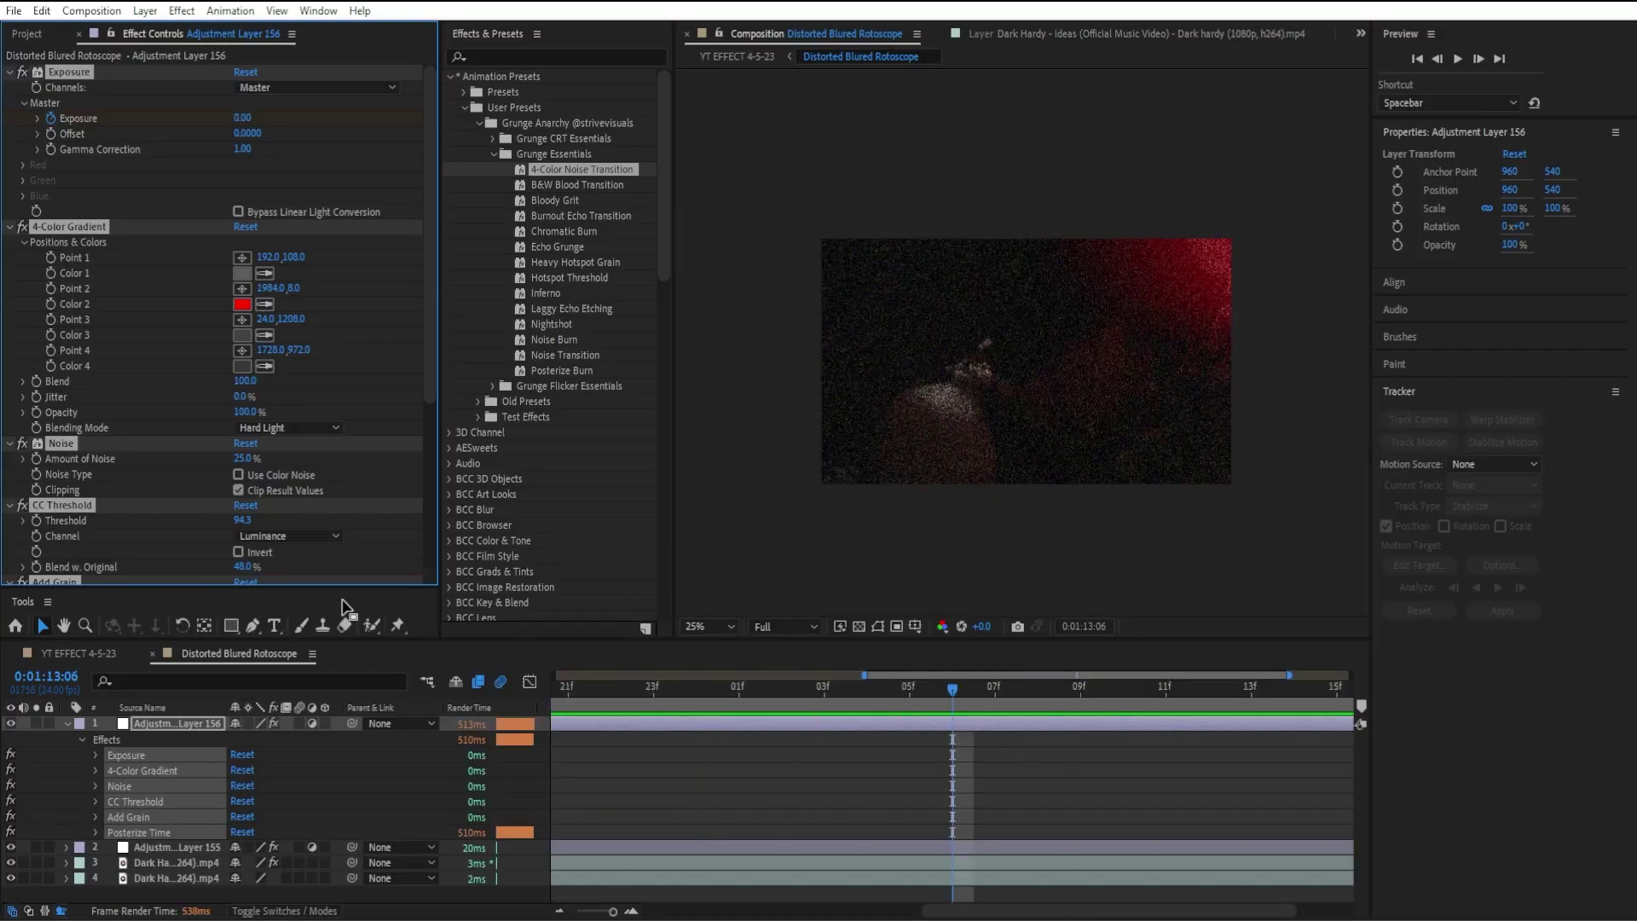
- Change Color 2 of the 4-Color Gradient effect to bright cyan and preview the recoloured transition
left_click(242, 303)
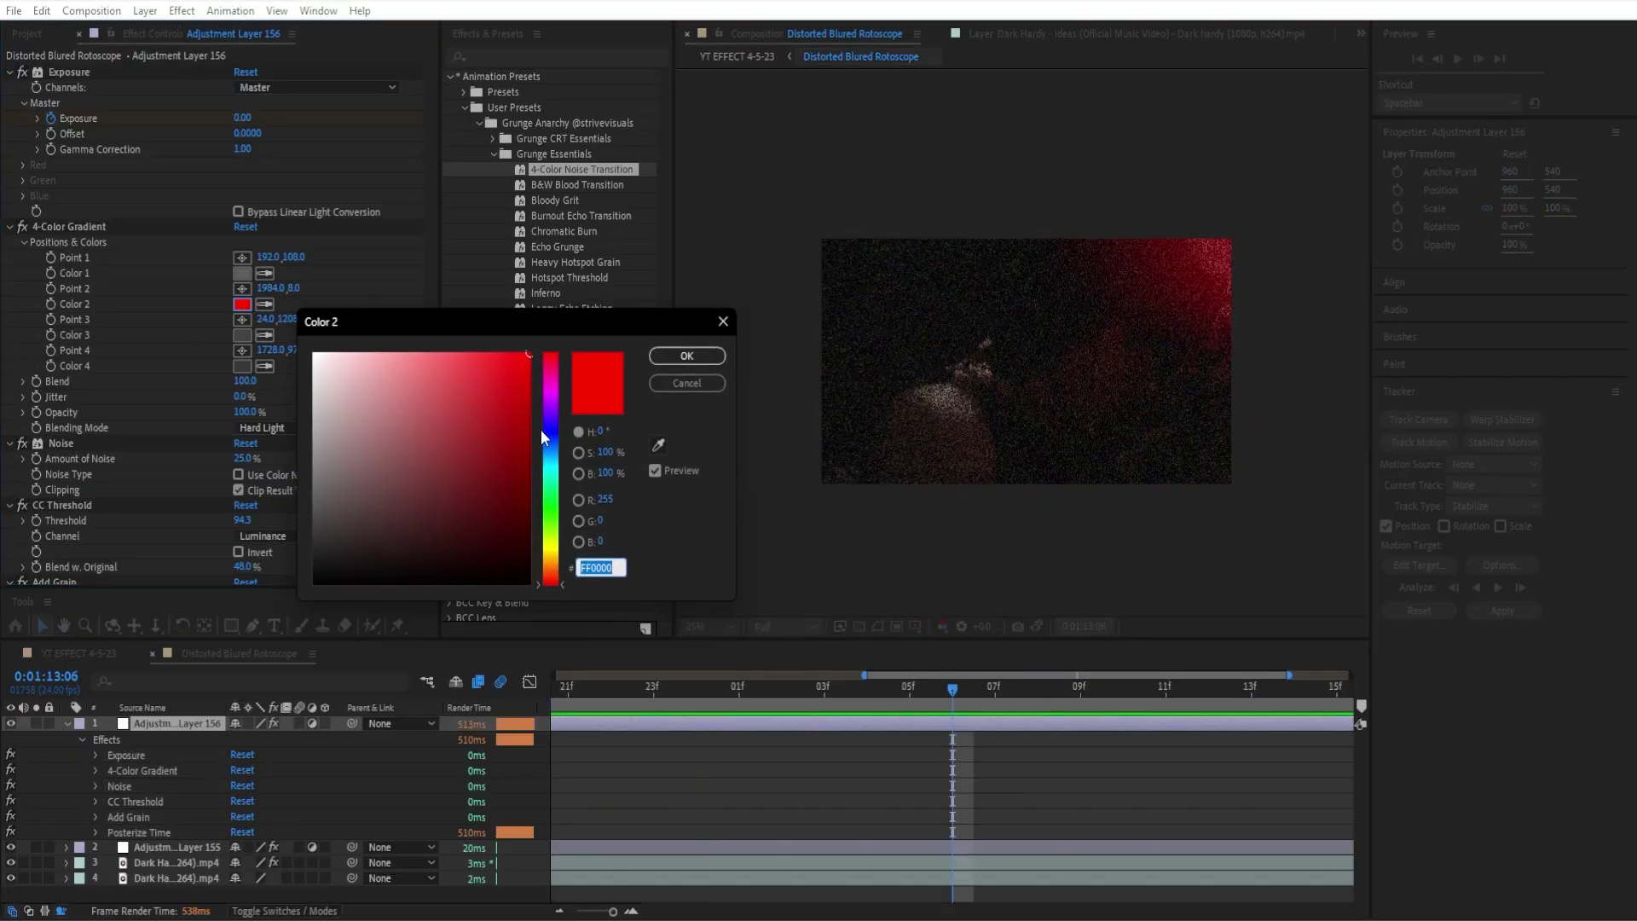
left_click_drag(540, 430, 545, 458)
left_click(699, 358)
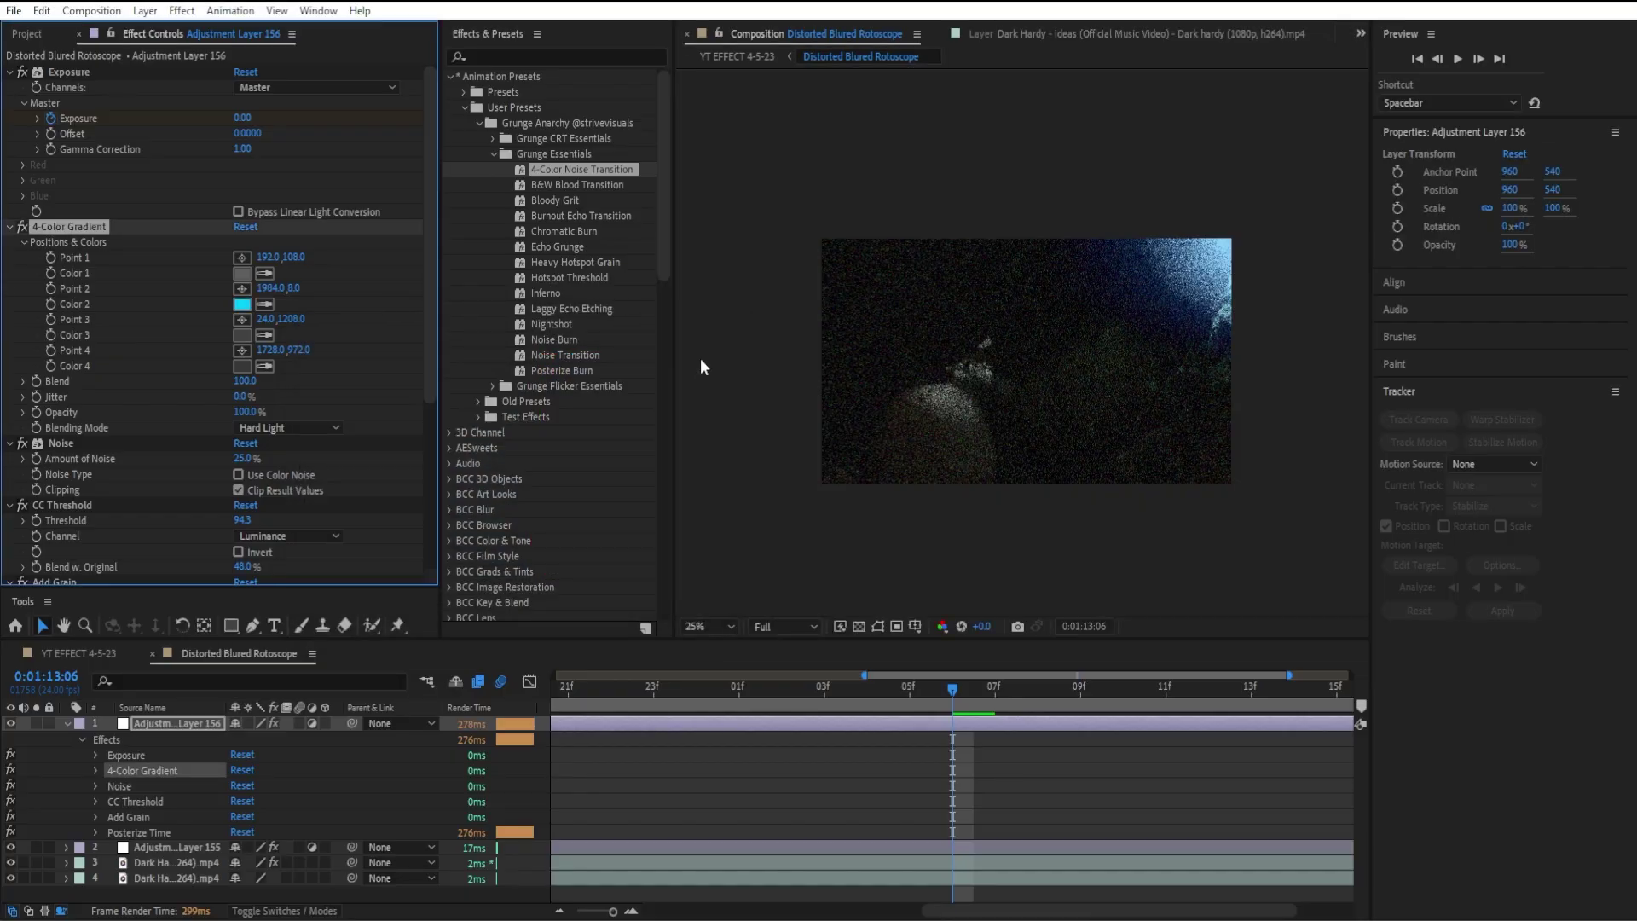
key("space")
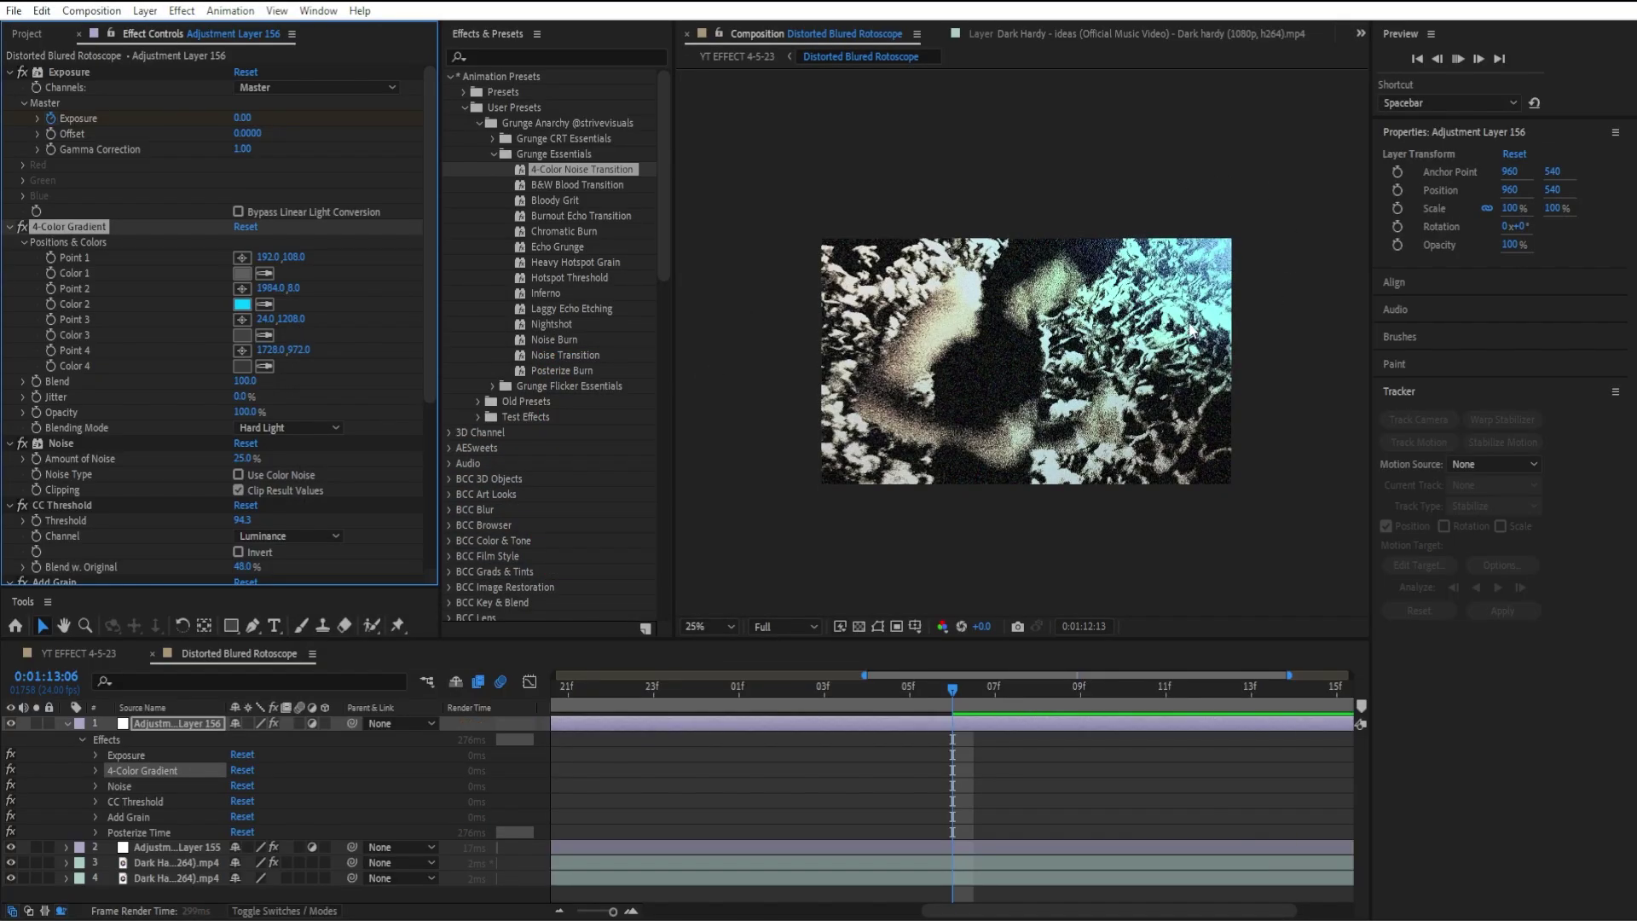
key("space")
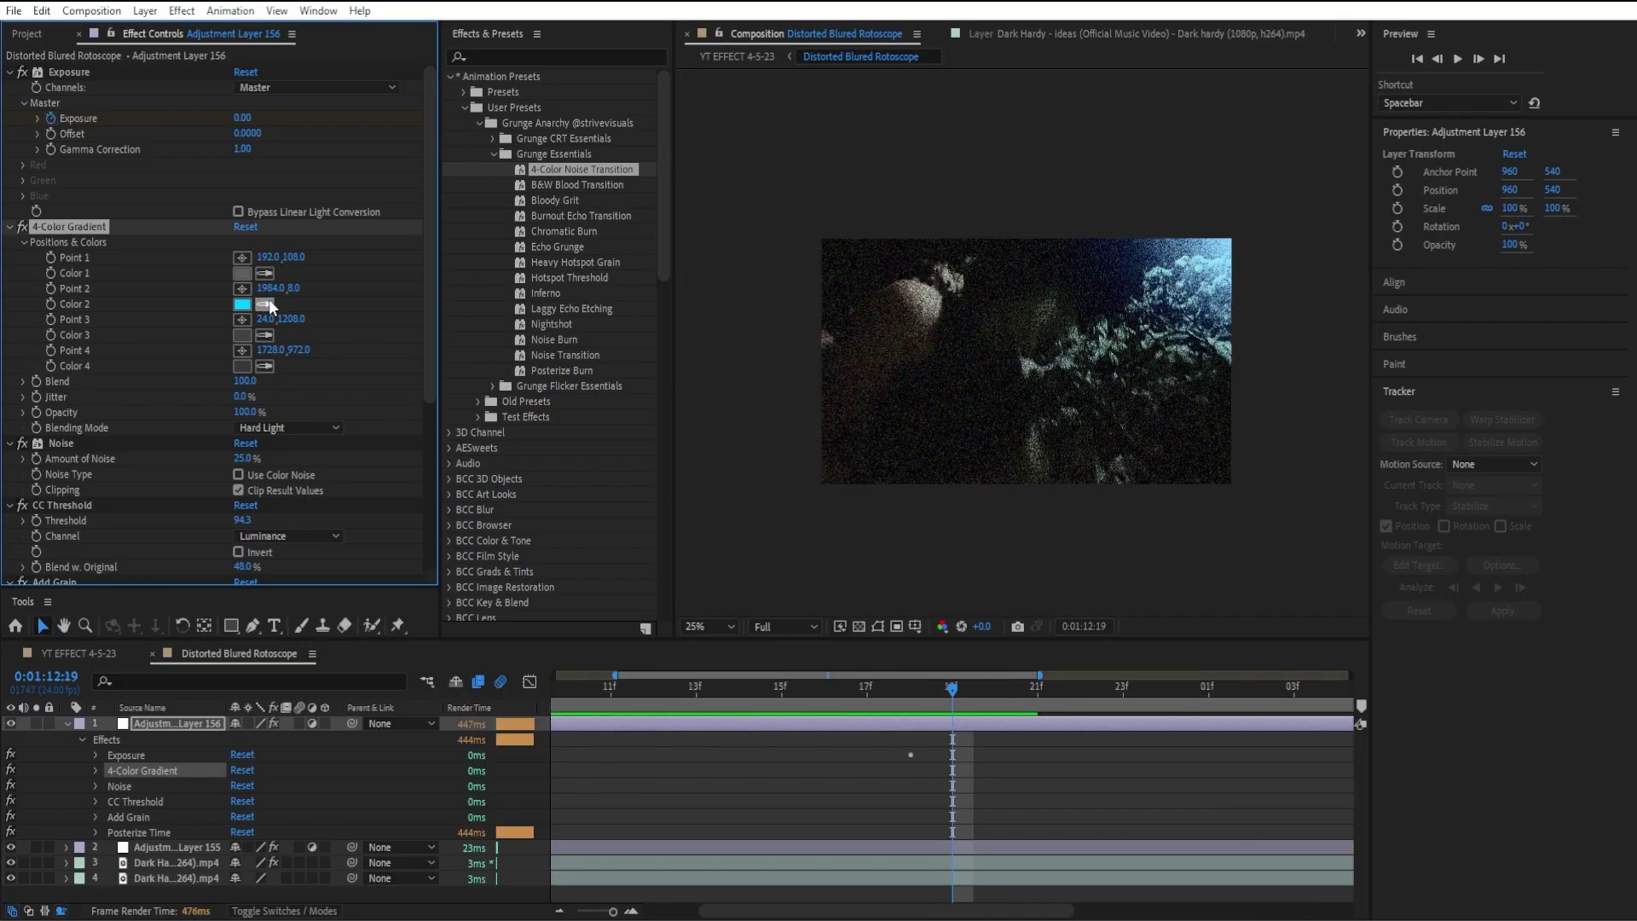
- Keep Color 2 cyan and try to move the 4-Color Gradient's Point 2 to the lower-left corner of the frame
left_click(242, 304)
left_click(687, 356)
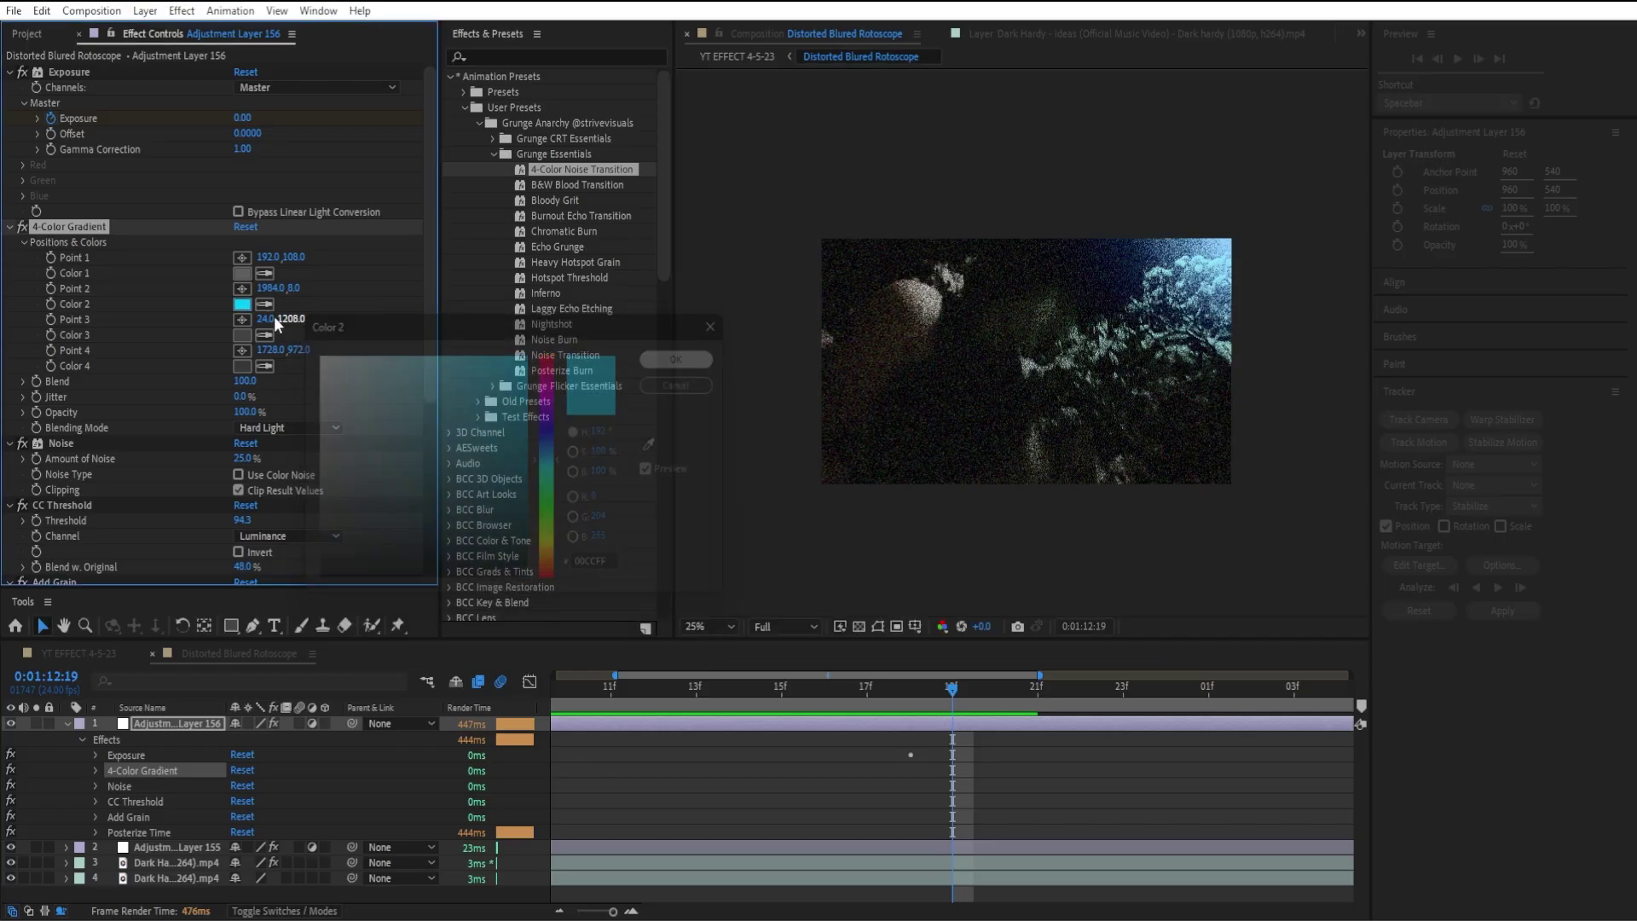
left_click(242, 288)
left_click(853, 450)
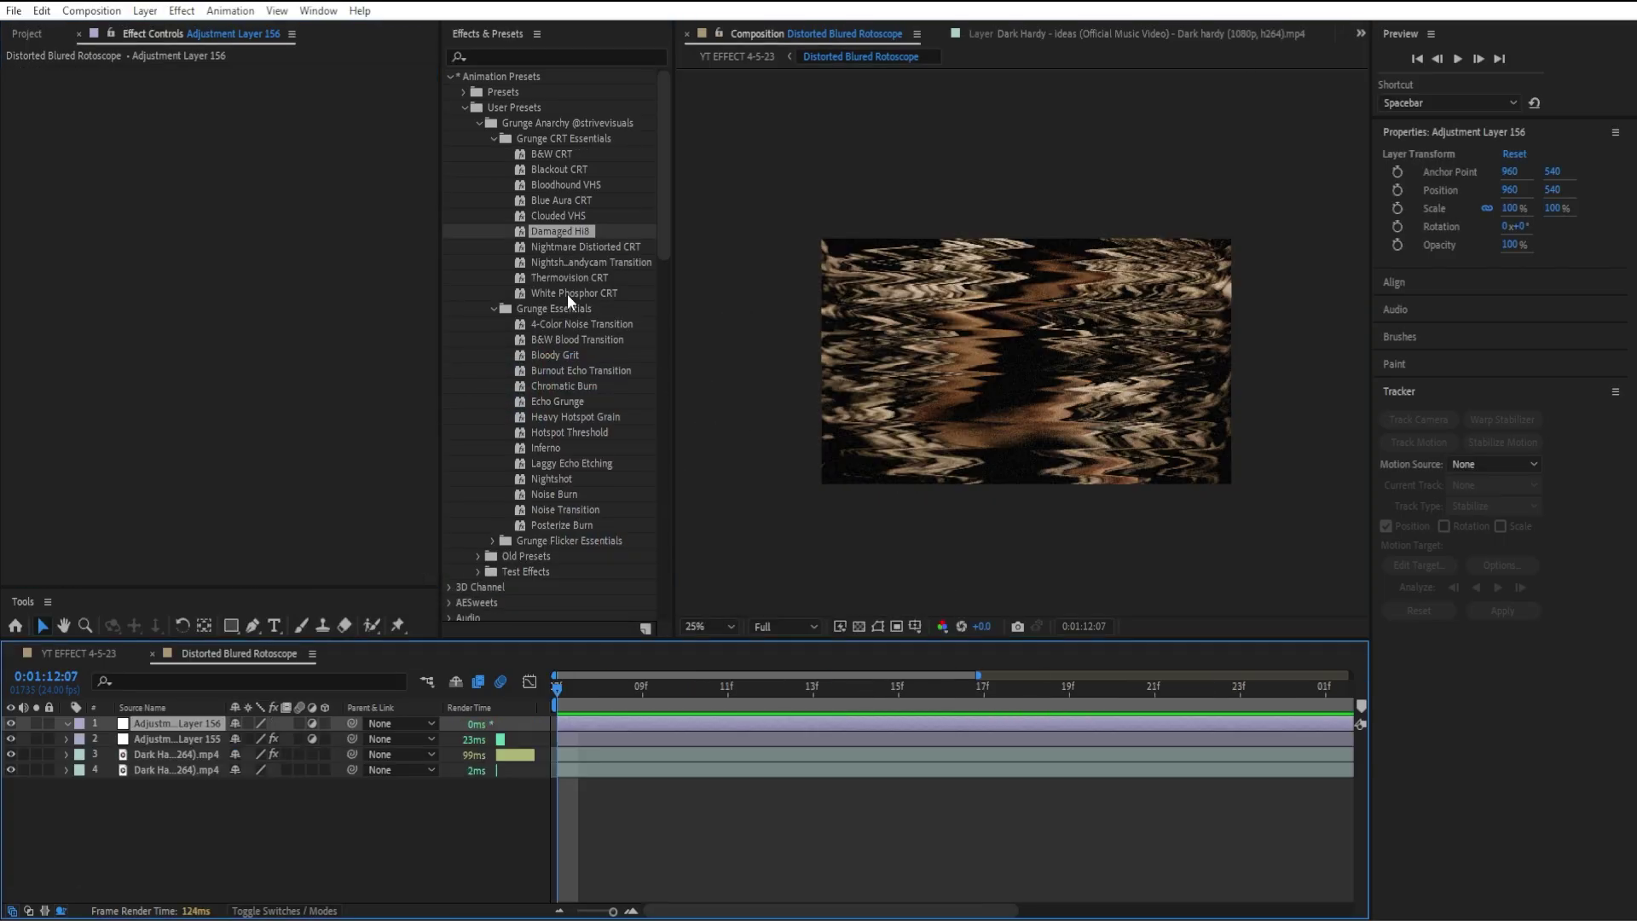
- Apply the White Phosphor CRT preset from Grunge CRT Essentials to the top adjustment layer and preview it
left_click(570, 293)
left_click(568, 294)
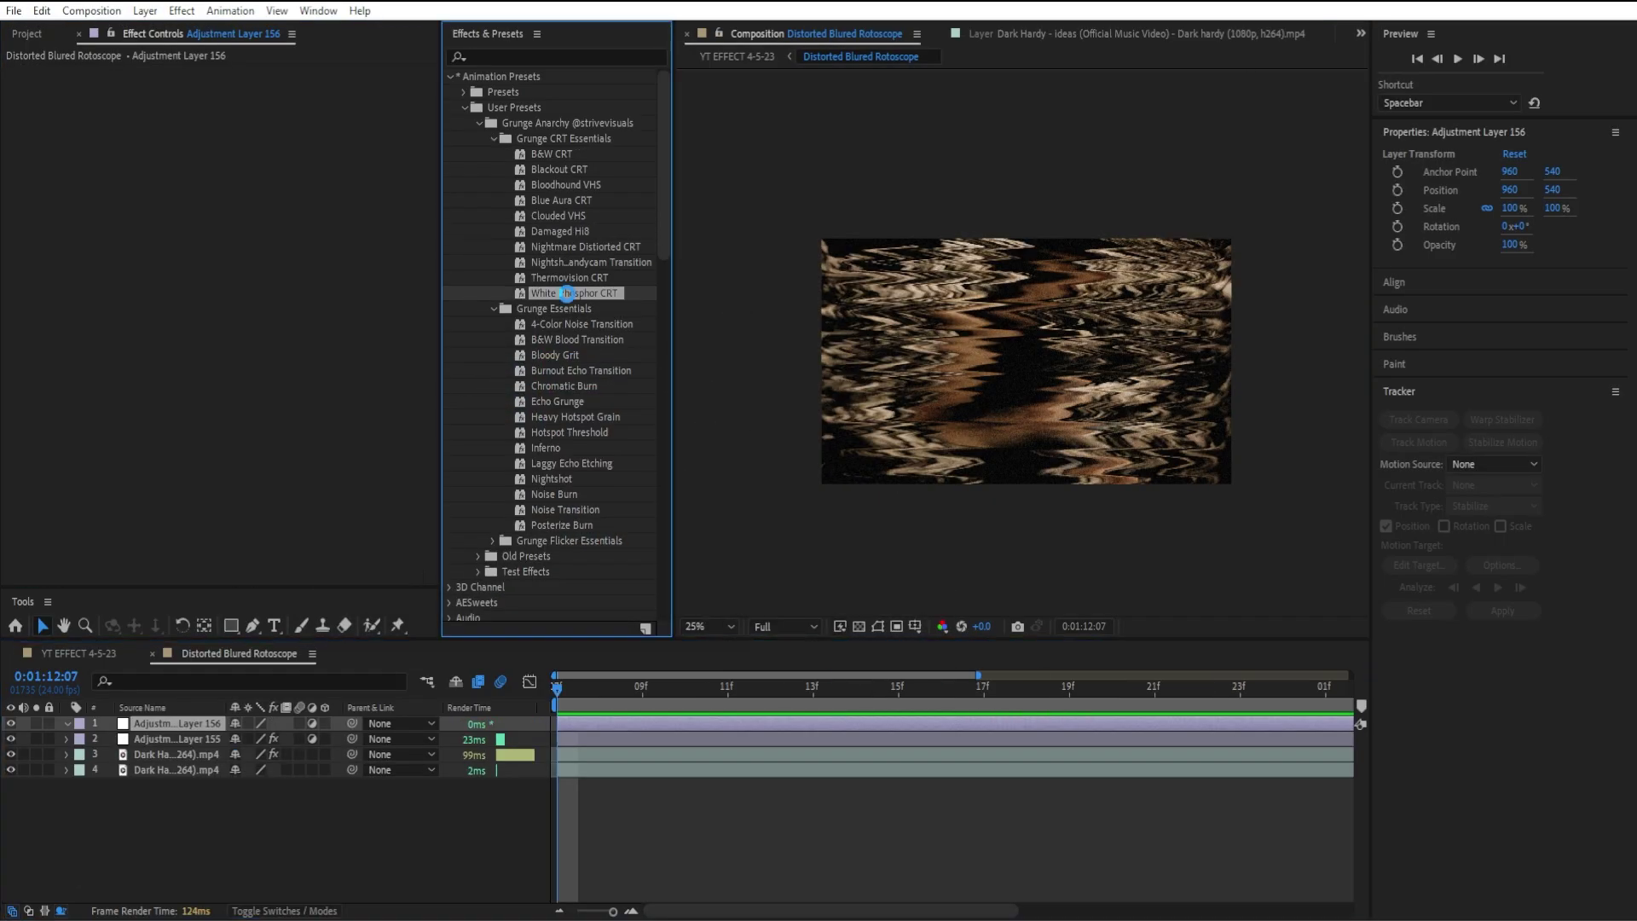
left_click_drag(569, 300, 984, 273)
key("space")
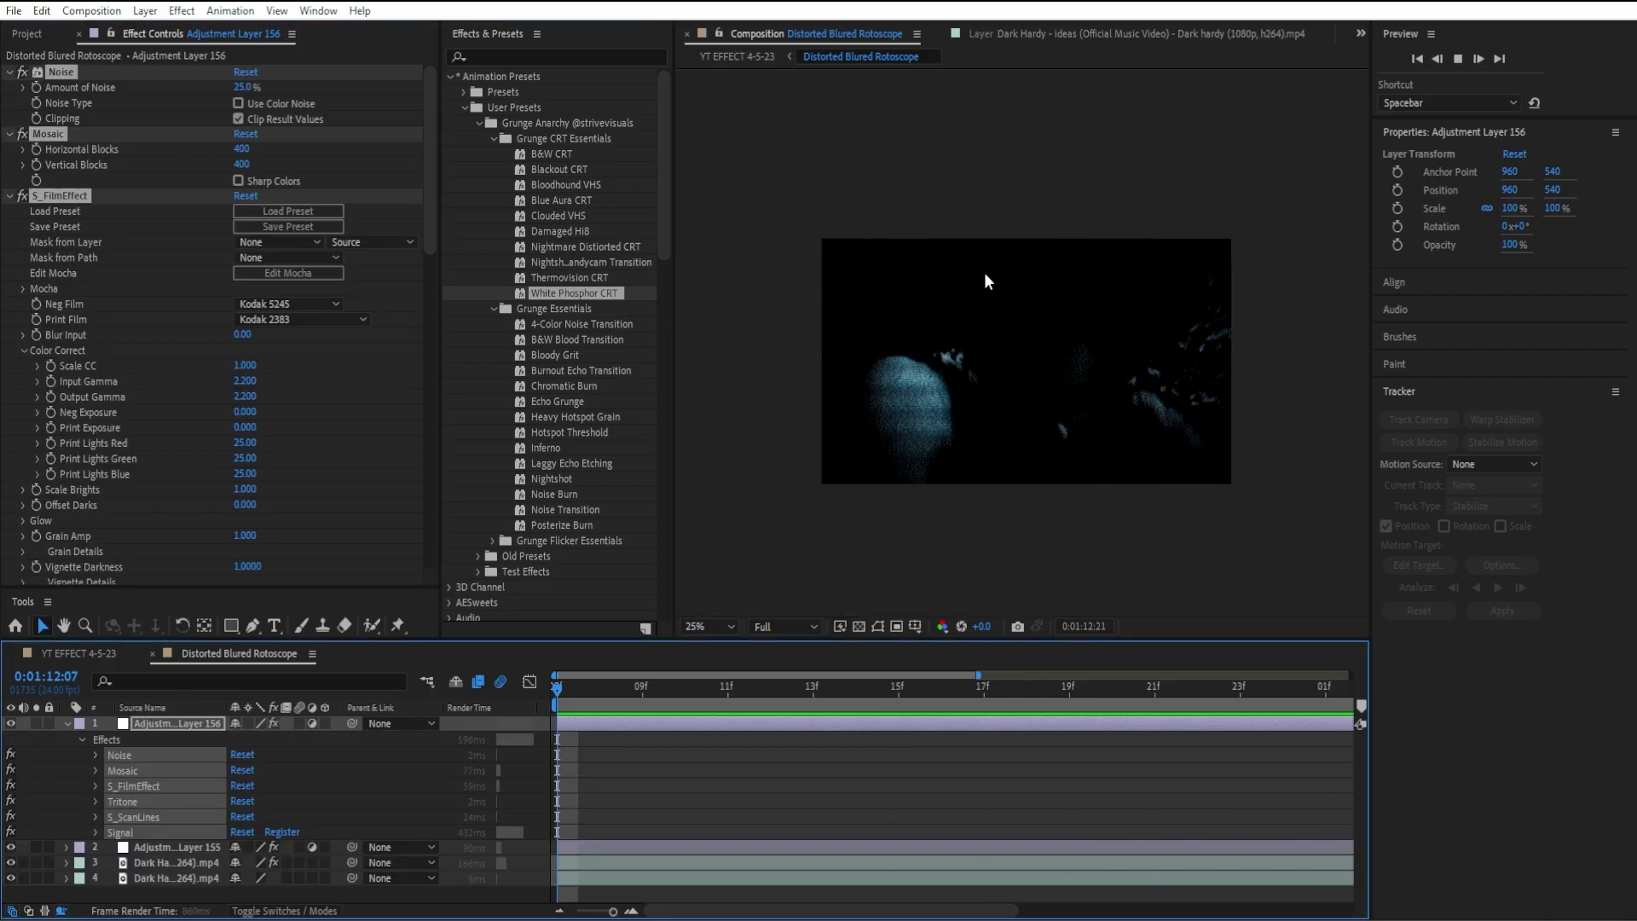